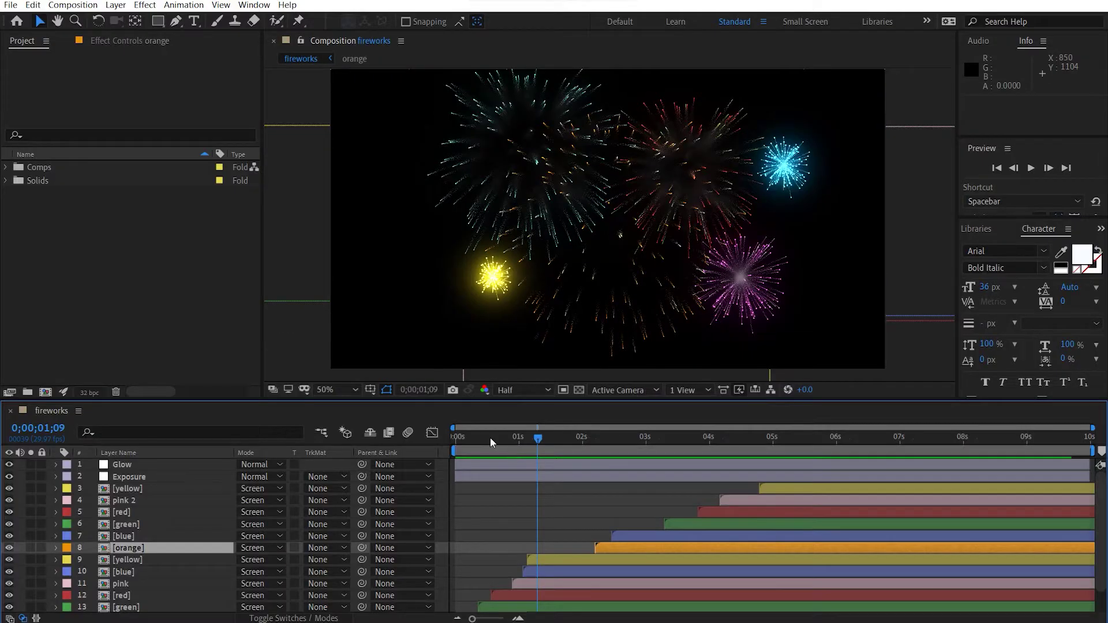
Scrub through the finished fireworks composition to preview how the bursts play out.
left_click(504, 443)
left_click_drag(517, 442, 790, 442)
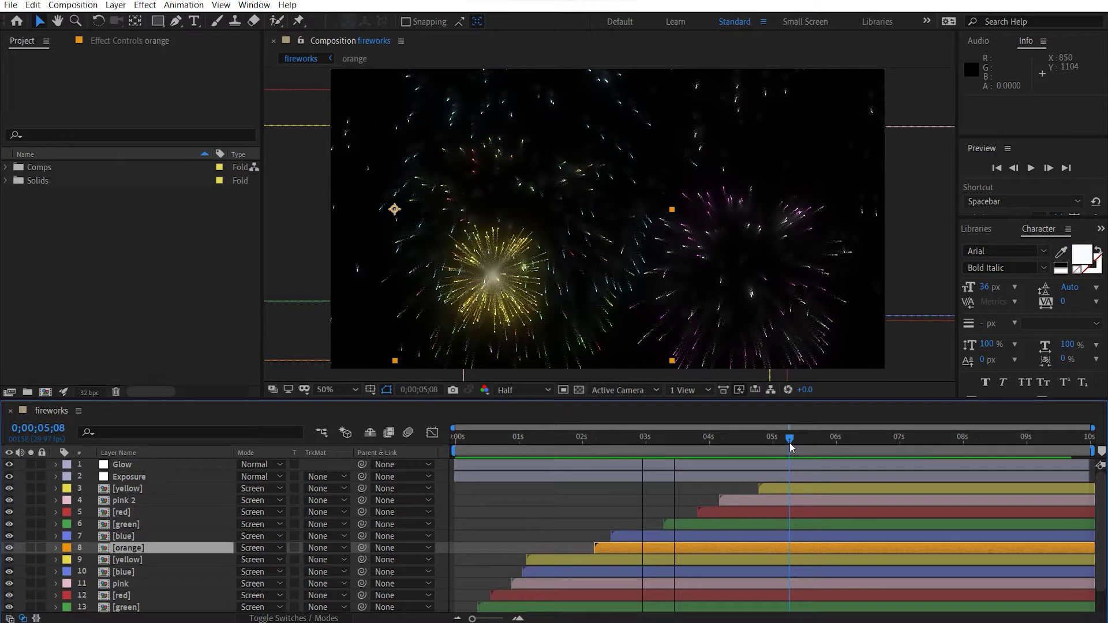
left_click_drag(789, 442, 847, 448)
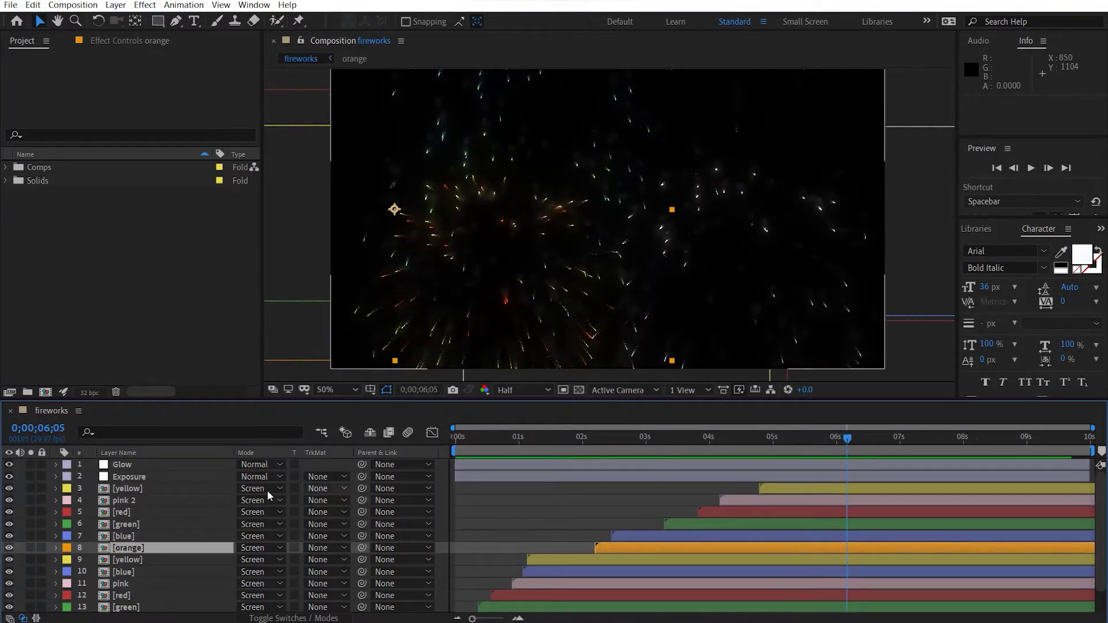
Create a new 1920 x 1080 composition named fireworks at 29.97 fps with a 10-second duration.
left_click(45, 393)
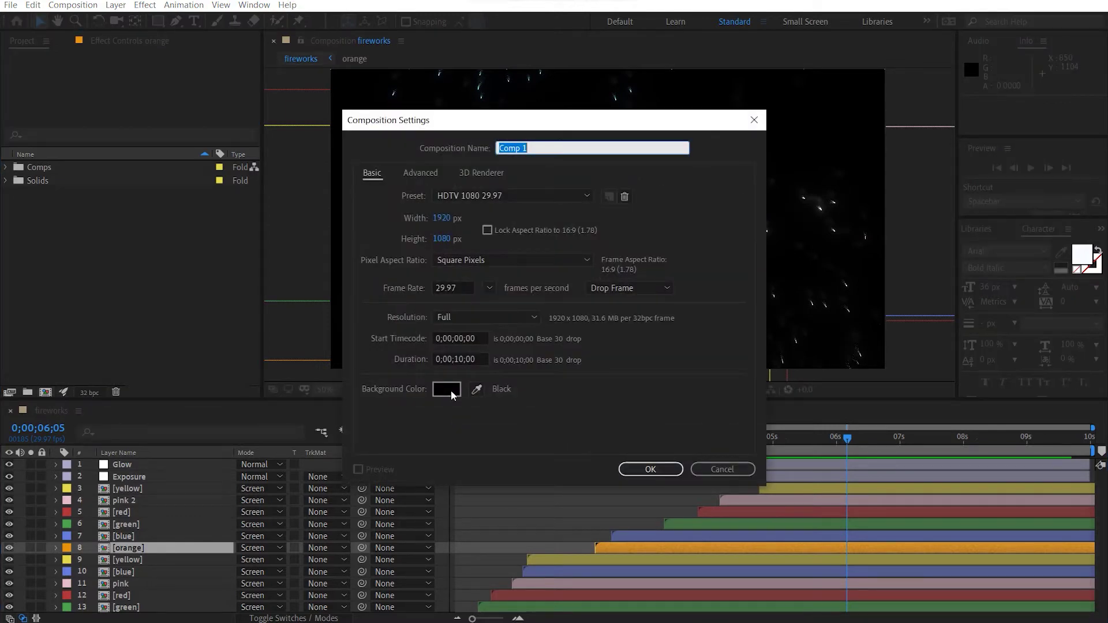
type("fire")
left_click(650, 469)
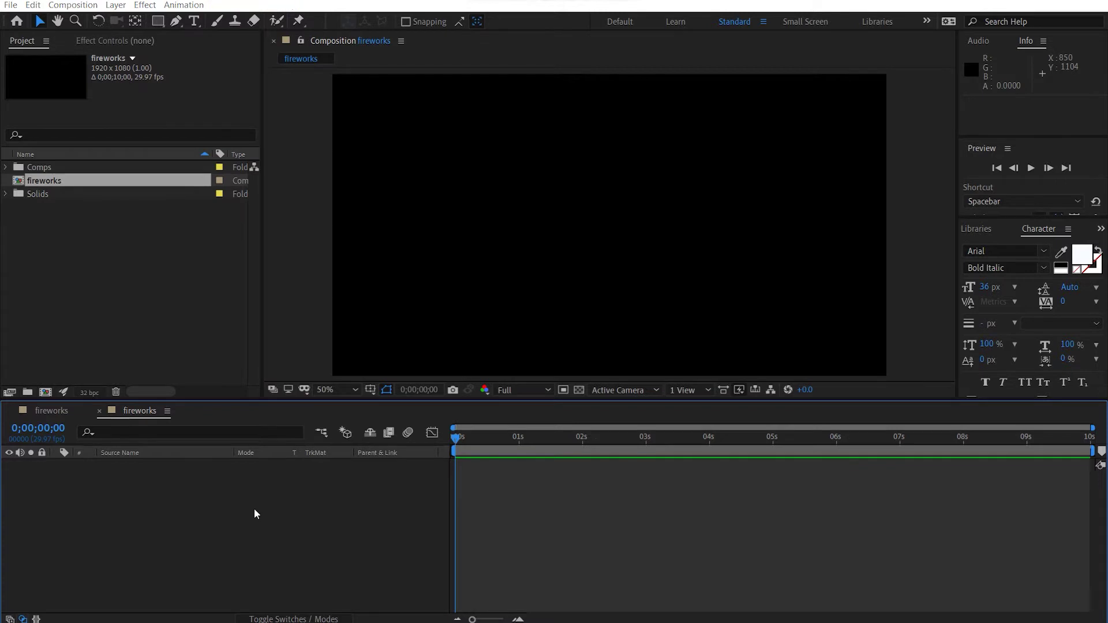
Add two black comp-size solids, a background one named BG and one above it named Fireworks.
key("ctrl+y")
type("BG")
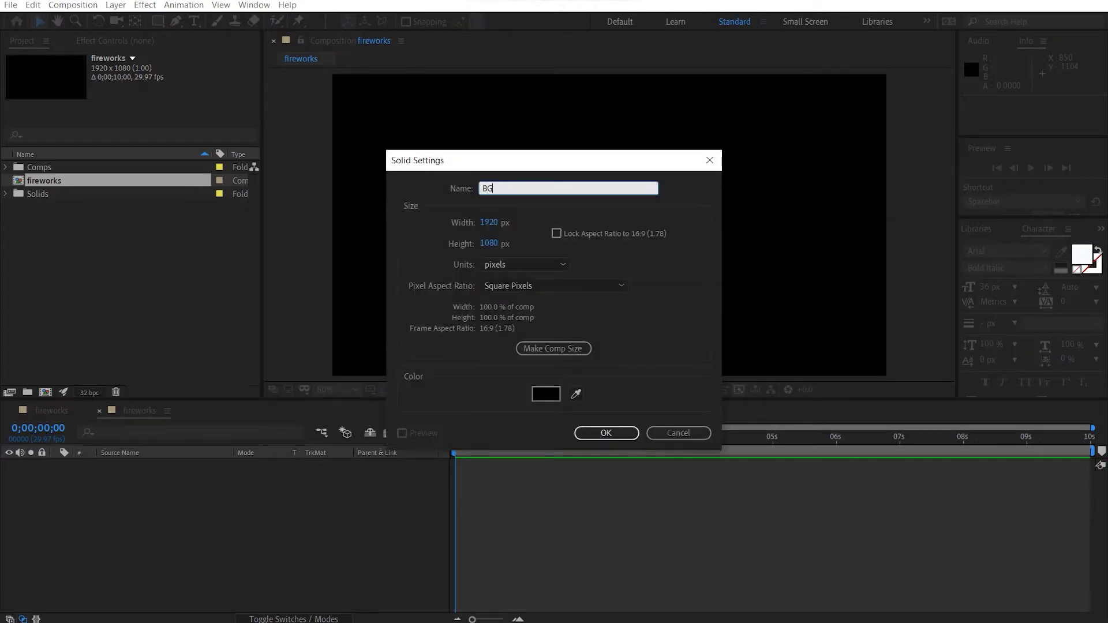
key("Return")
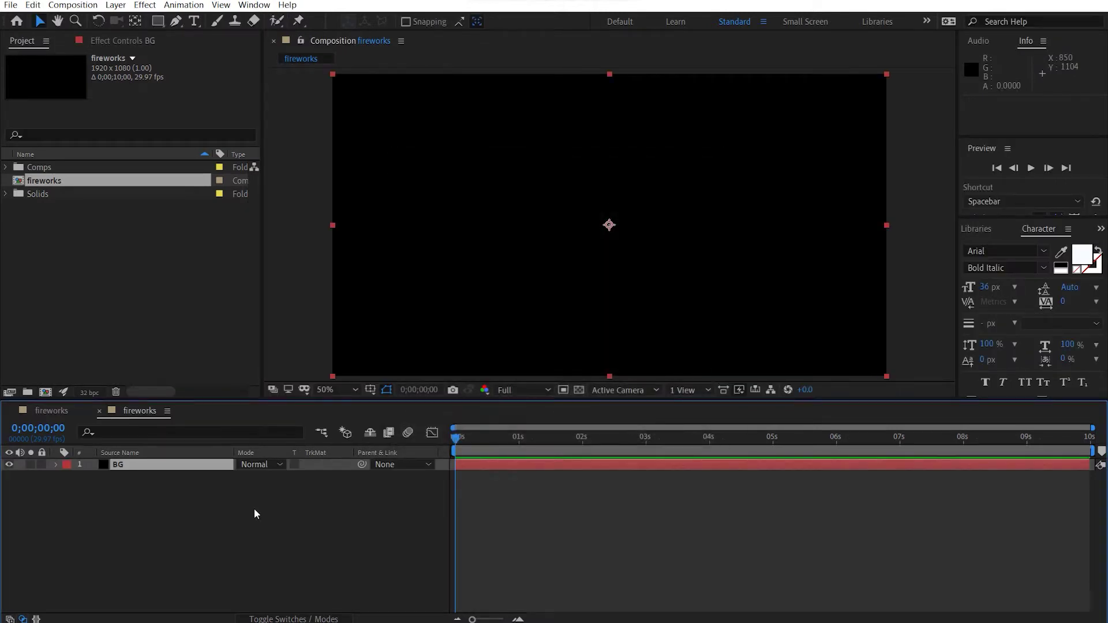
left_click(254, 507)
key("ctrl+y")
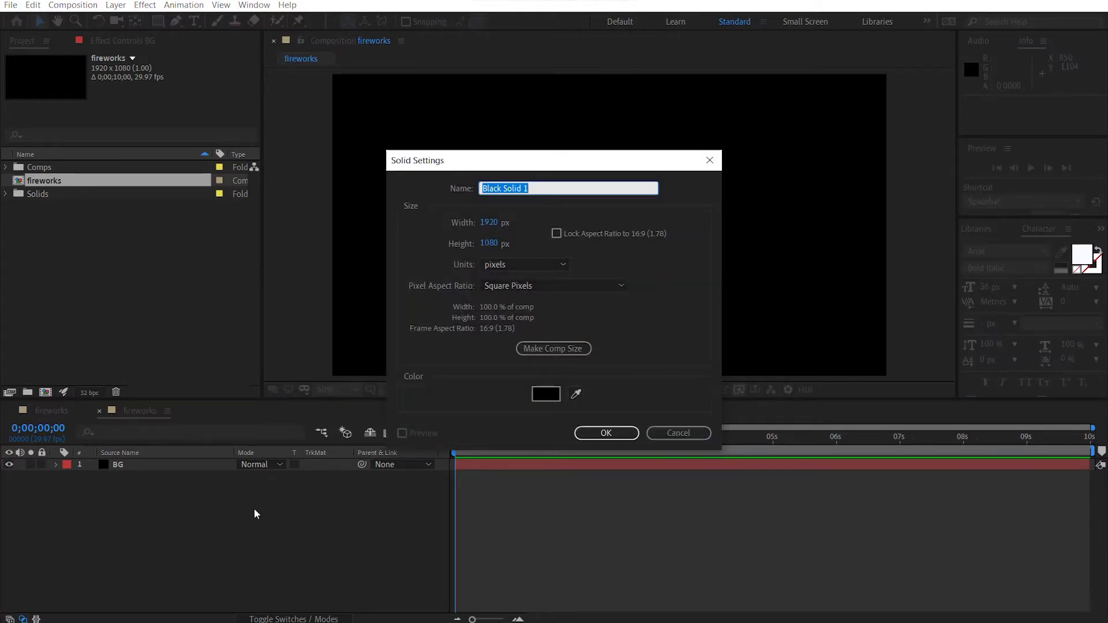
type("Fireworks")
key("Return")
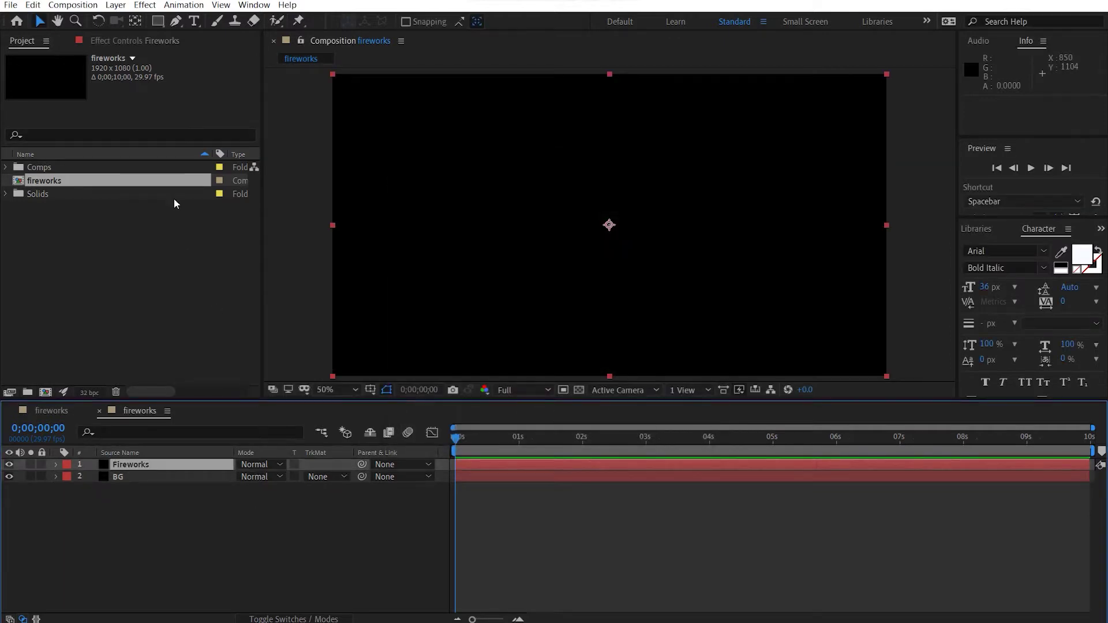
Apply the Particular effect to the Fireworks layer and preview its particles at 0;00;02;03, keeping the work area at full length.
left_click(133, 44)
key("ctrl+space")
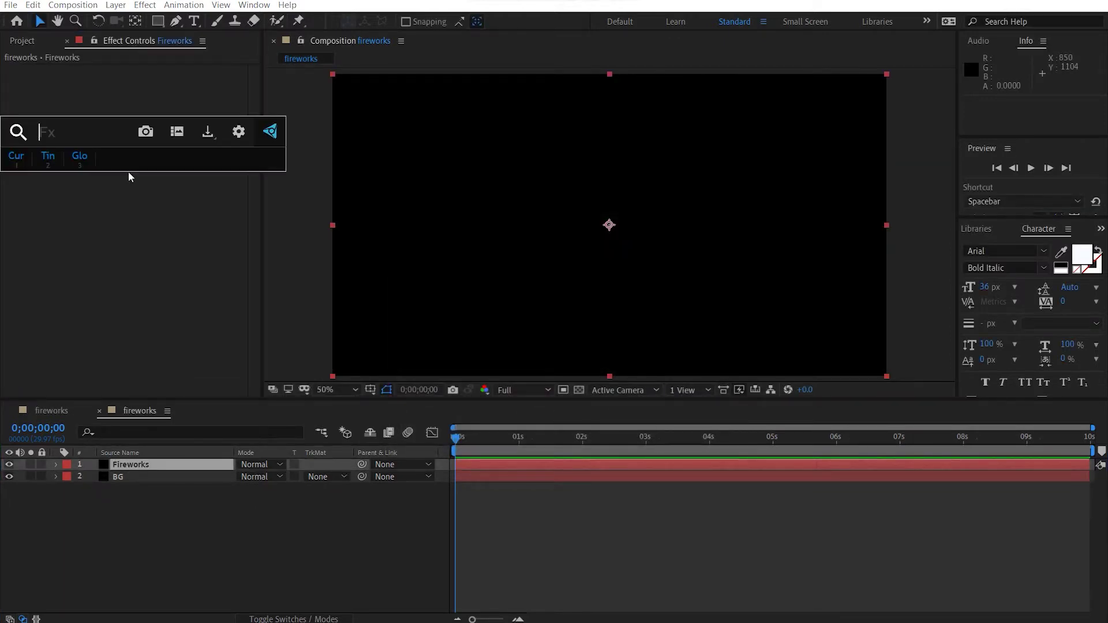
type("parti")
left_click(128, 171)
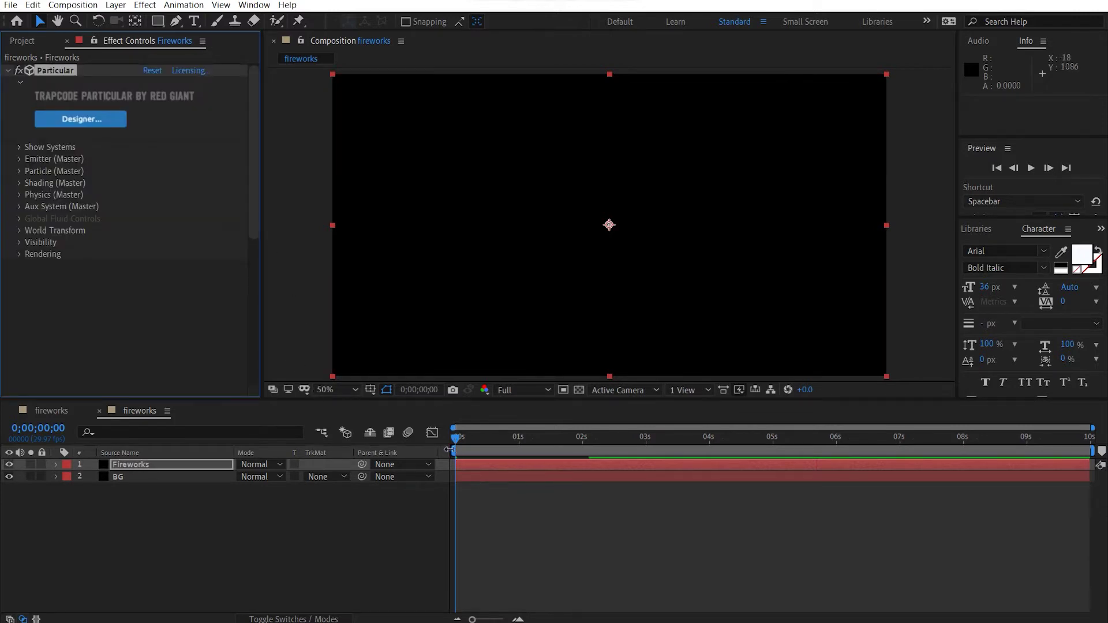
left_click_drag(456, 450, 589, 442)
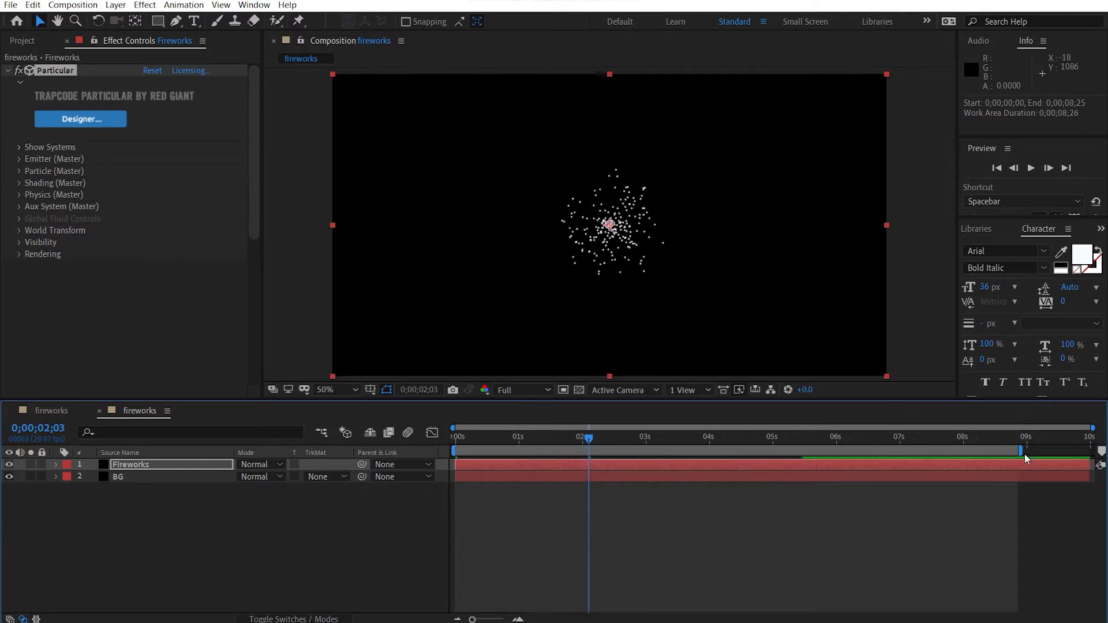
left_click_drag(1020, 450, 1092, 450)
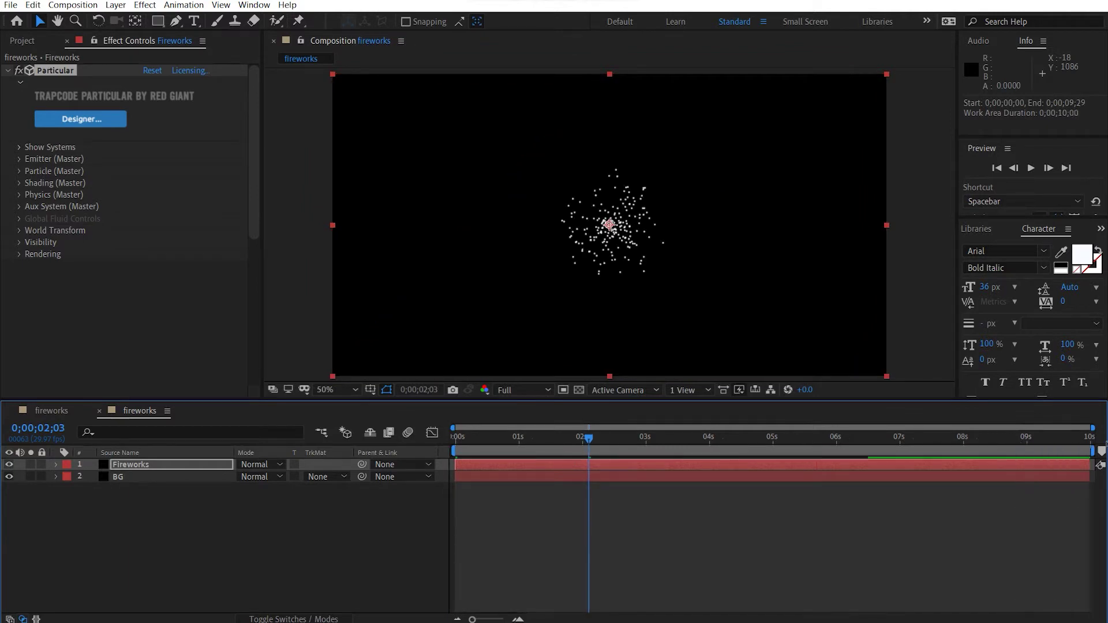
Set the master emitter's Particles/sec to 0 at the composition start and keyframe it there.
left_click(16, 159)
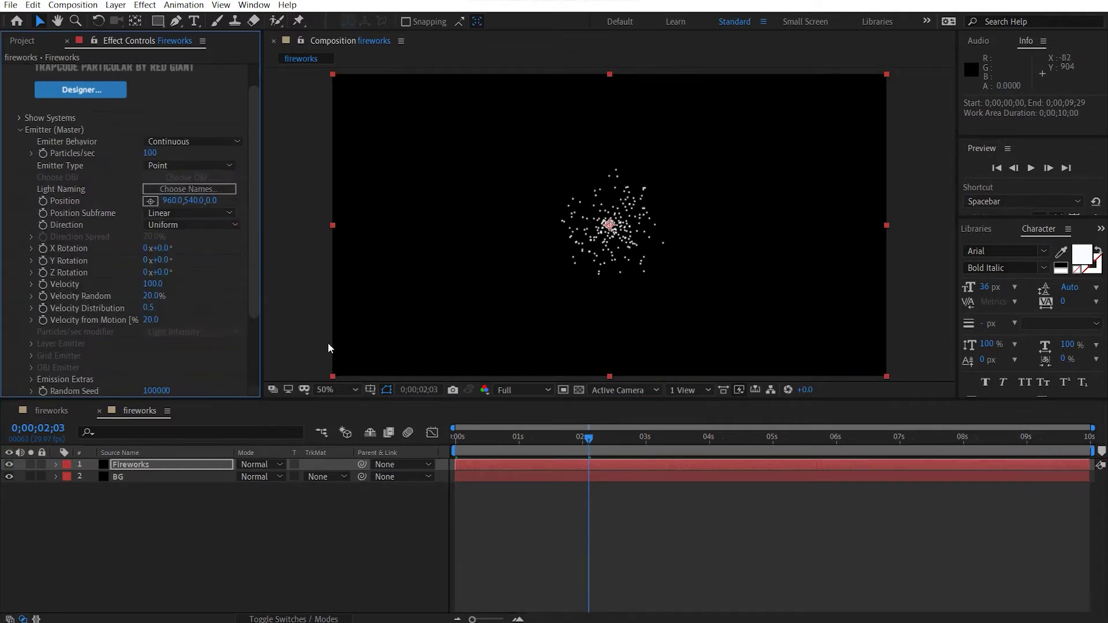
left_click_drag(507, 442, 452, 444)
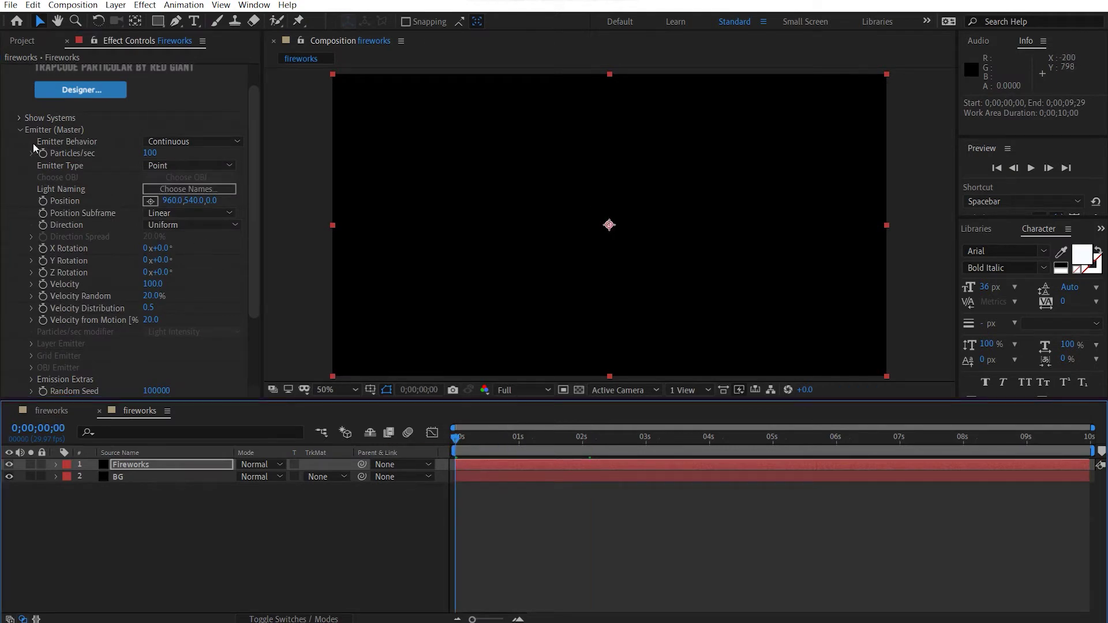
left_click(153, 159)
type("0")
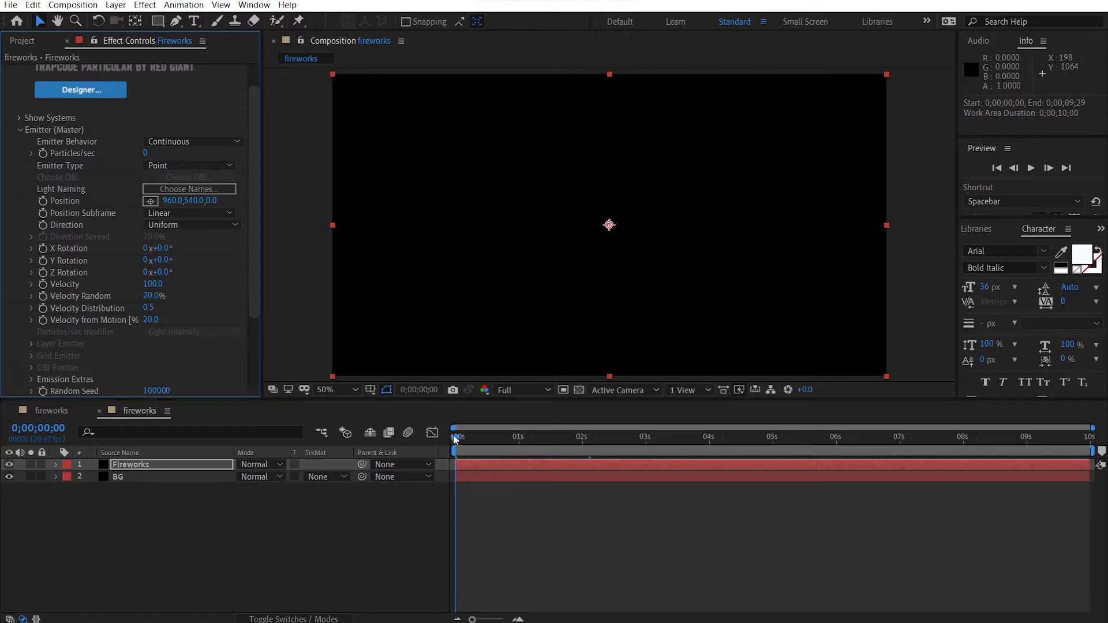
left_click(434, 437)
key("space")
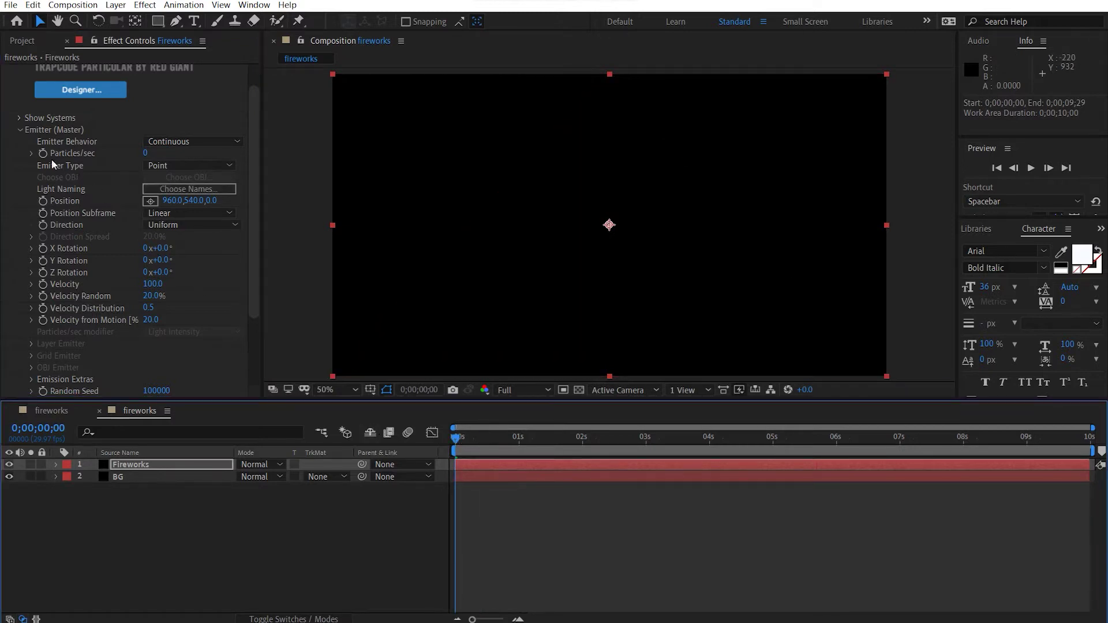
left_click(43, 151)
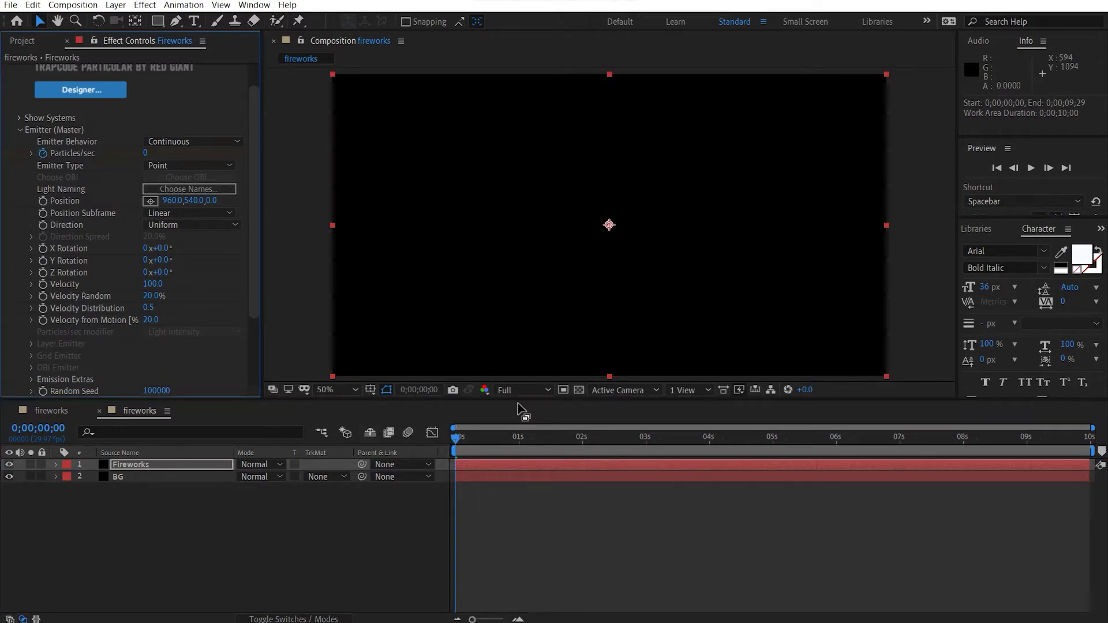
Keyframe Particles/sec at 2000 on frame 4 and back to 0 on frame 8 for a short burst.
key("space")
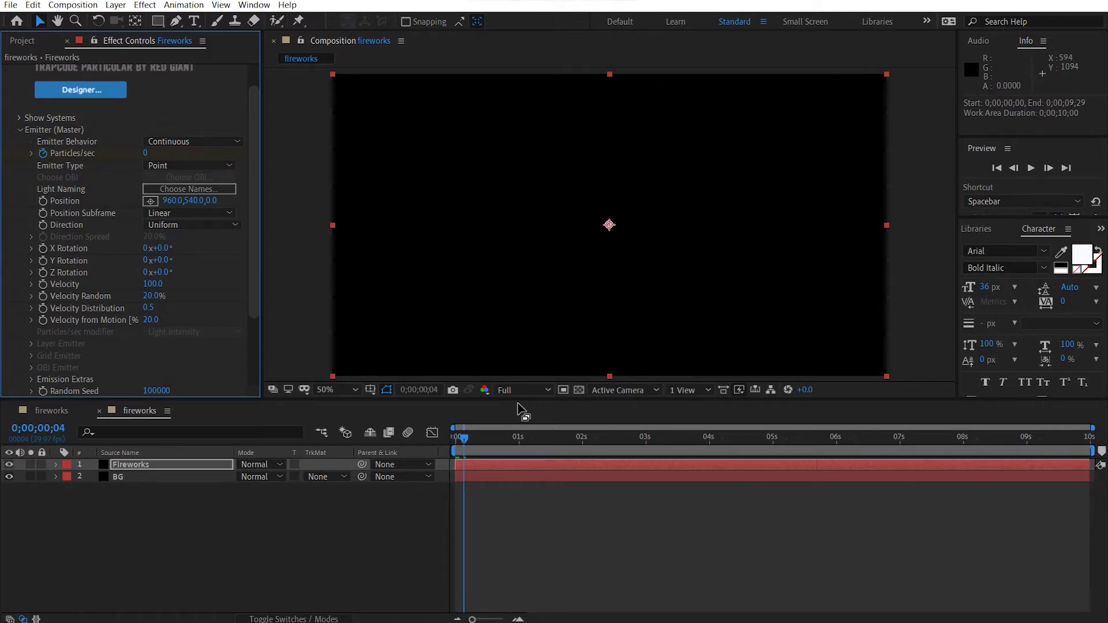
left_click(146, 154)
type("2000")
key("Return")
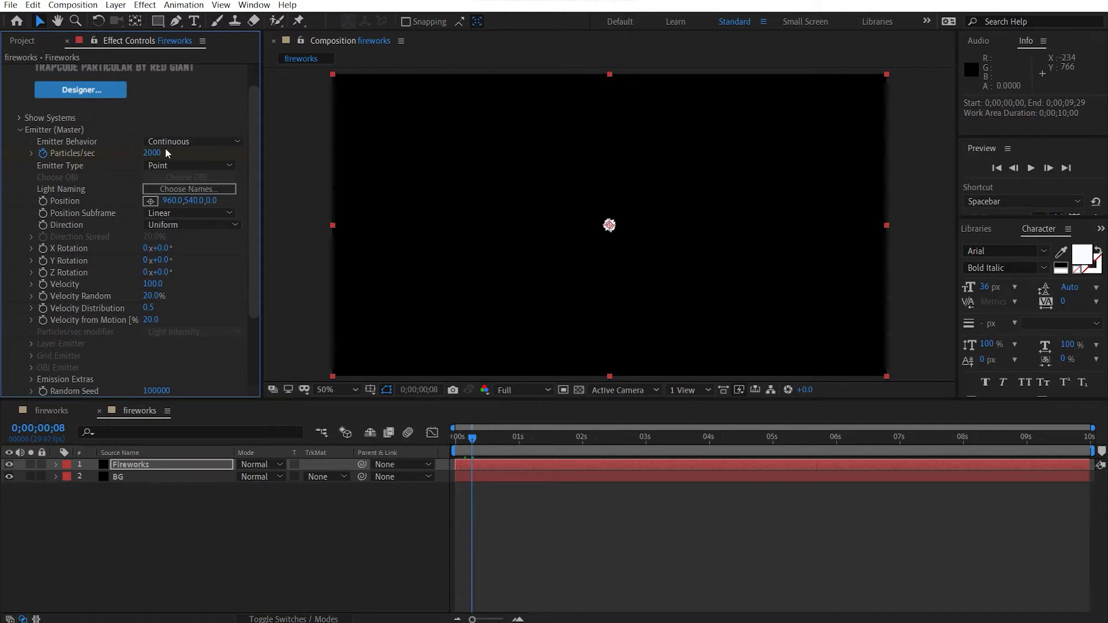
left_click(158, 151)
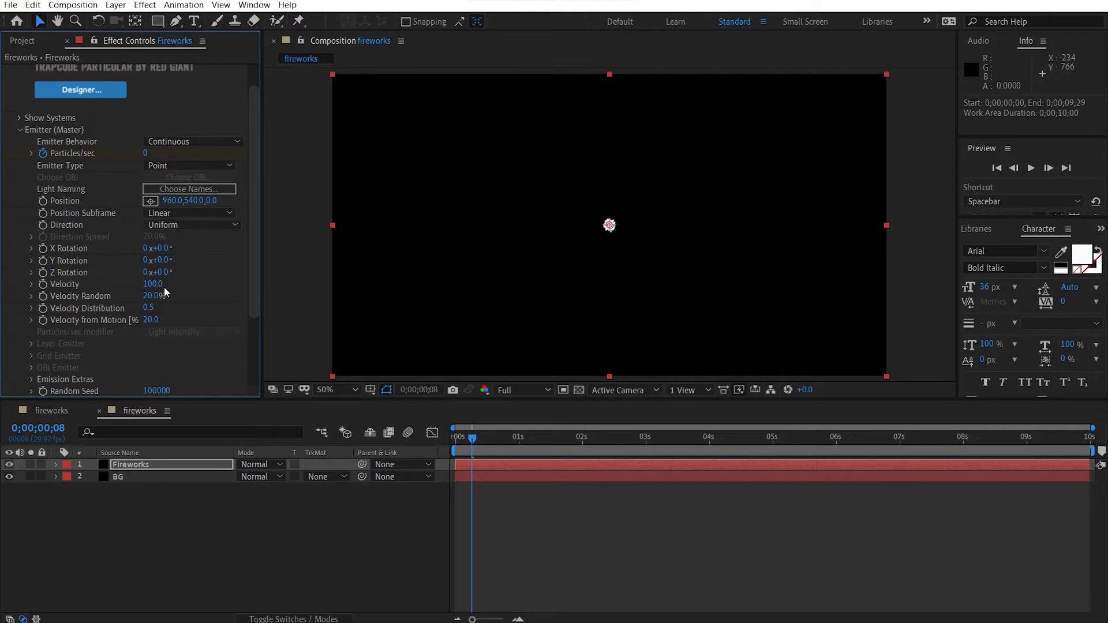
Set the emitter's Velocity to 600 and preview the burst from the start, stopping at 0;00;01;18.
left_click(150, 285)
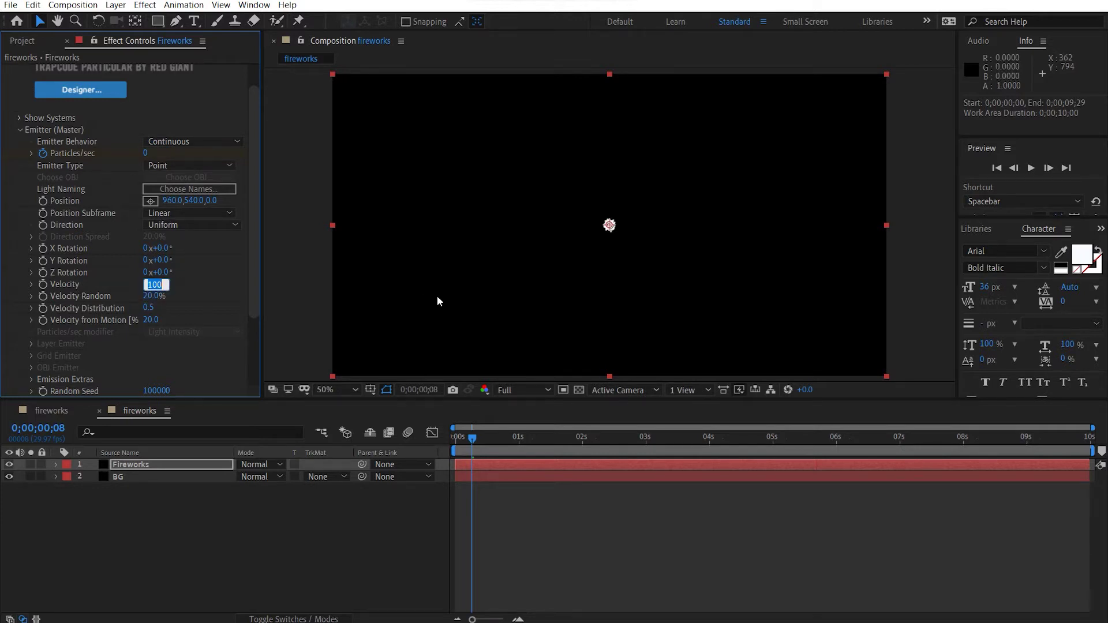
key("Return")
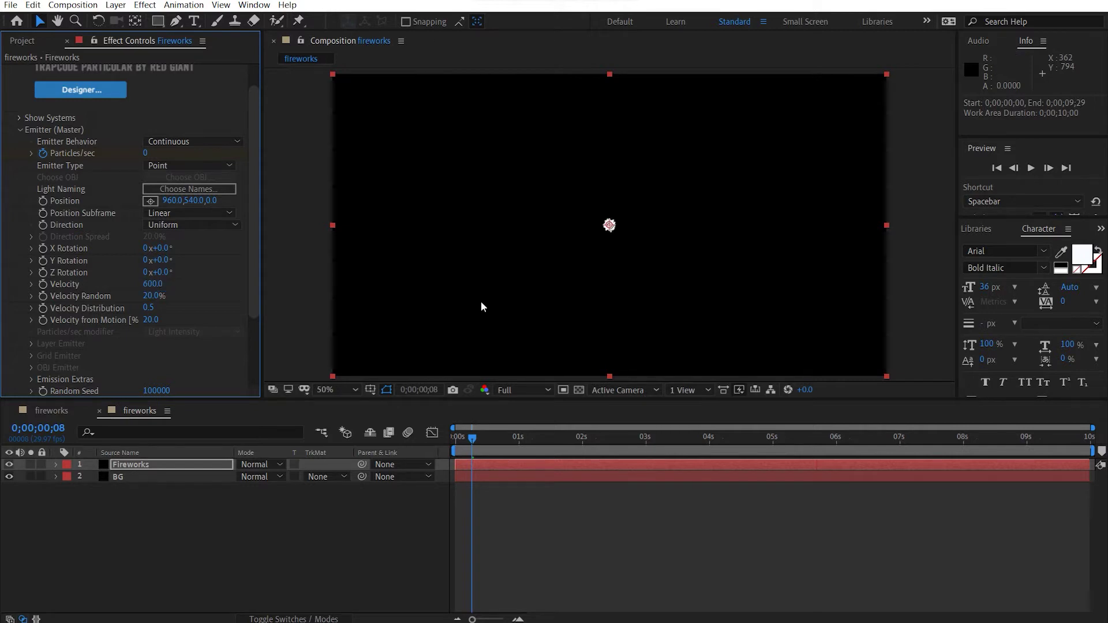
left_click(289, 456)
key("Home")
key("space")
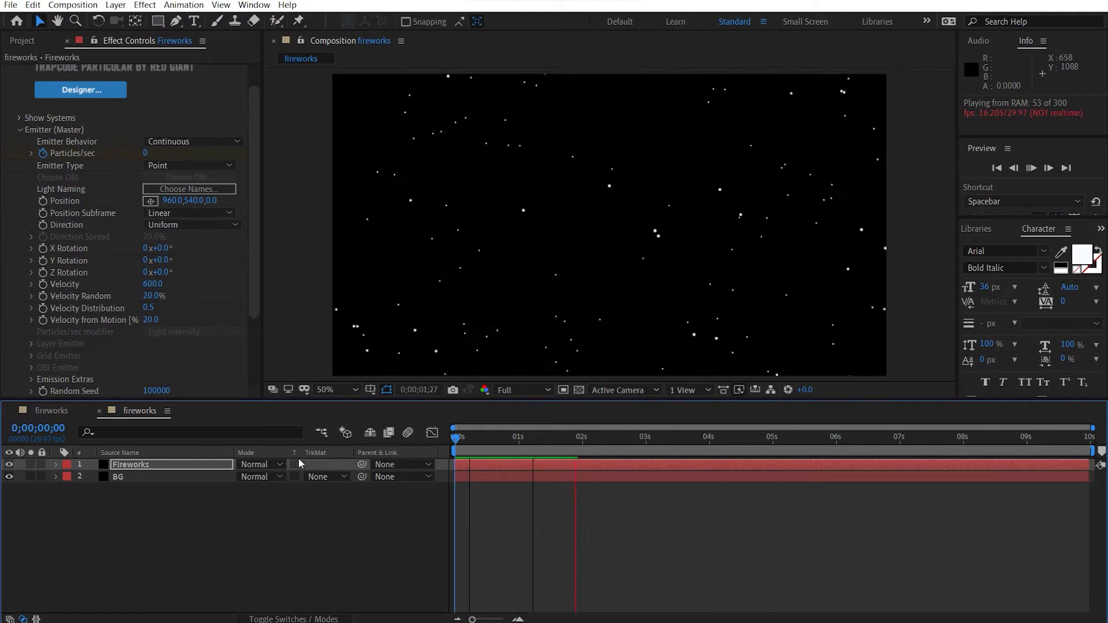
left_click_drag(493, 449, 556, 447)
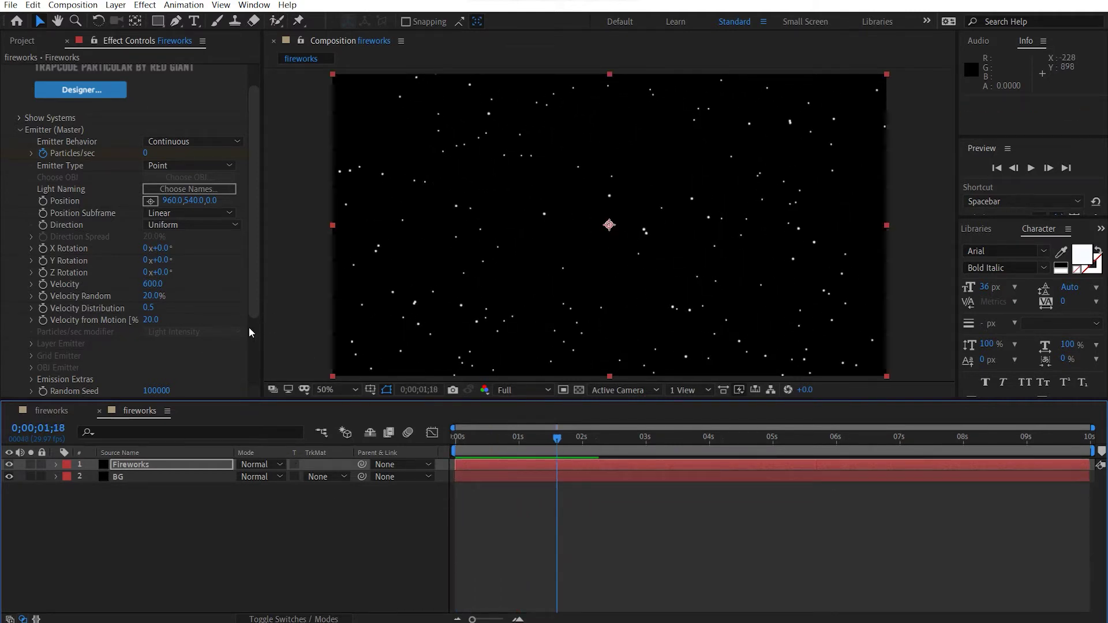
In the master particle settings, set Life to 1.8 seconds and Size to 4.
scroll(152, 310, "down", 3)
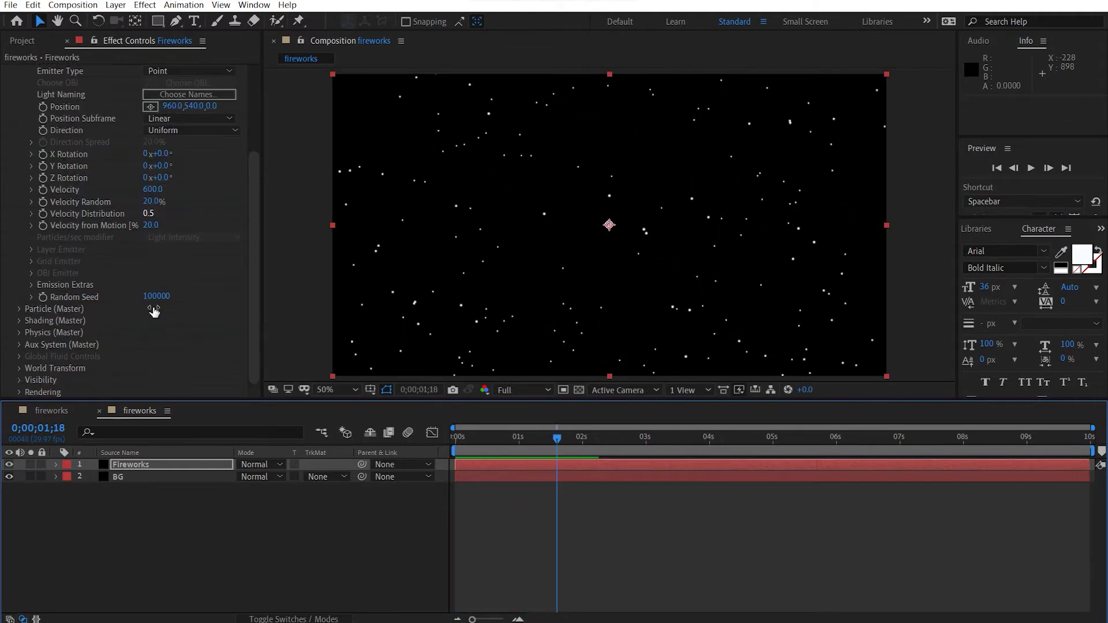
left_click(19, 307)
scroll(105, 182, "down", 6)
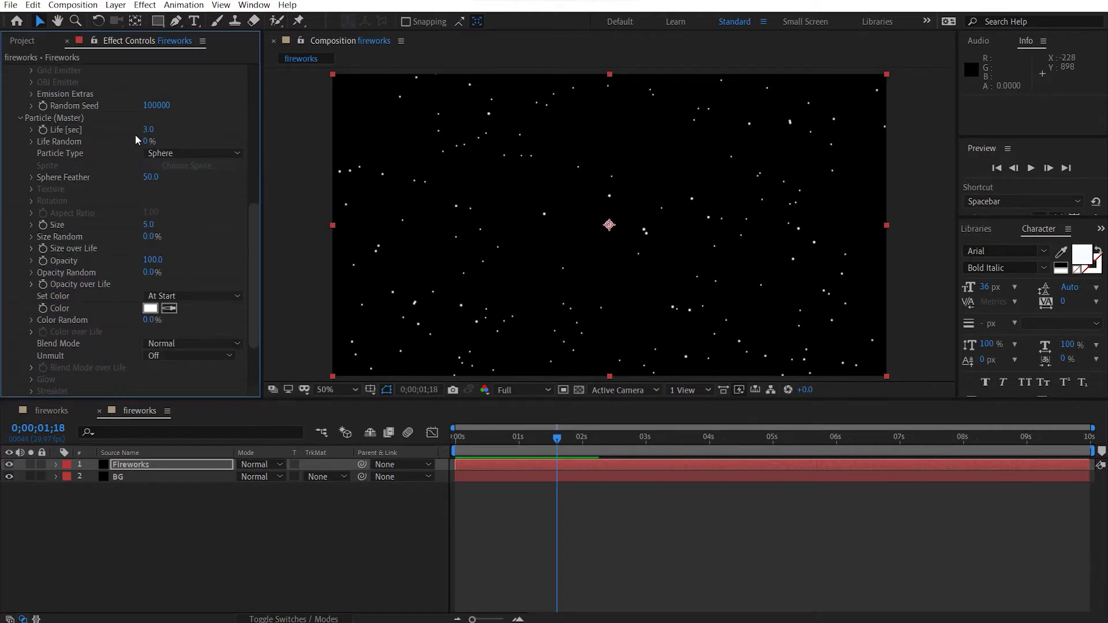
left_click(148, 130)
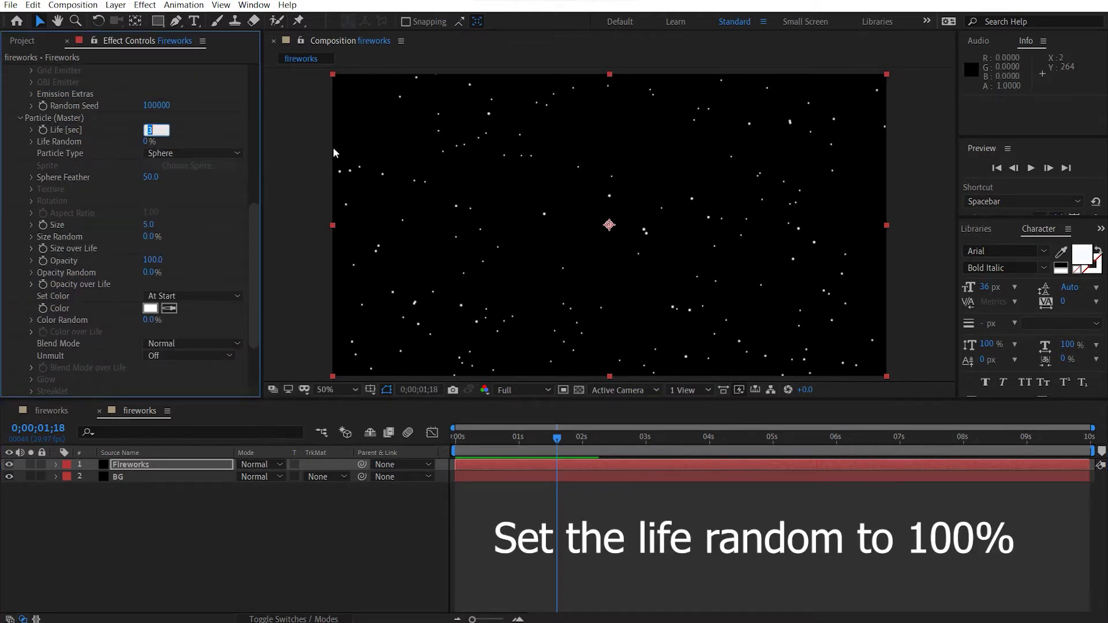
key("Return")
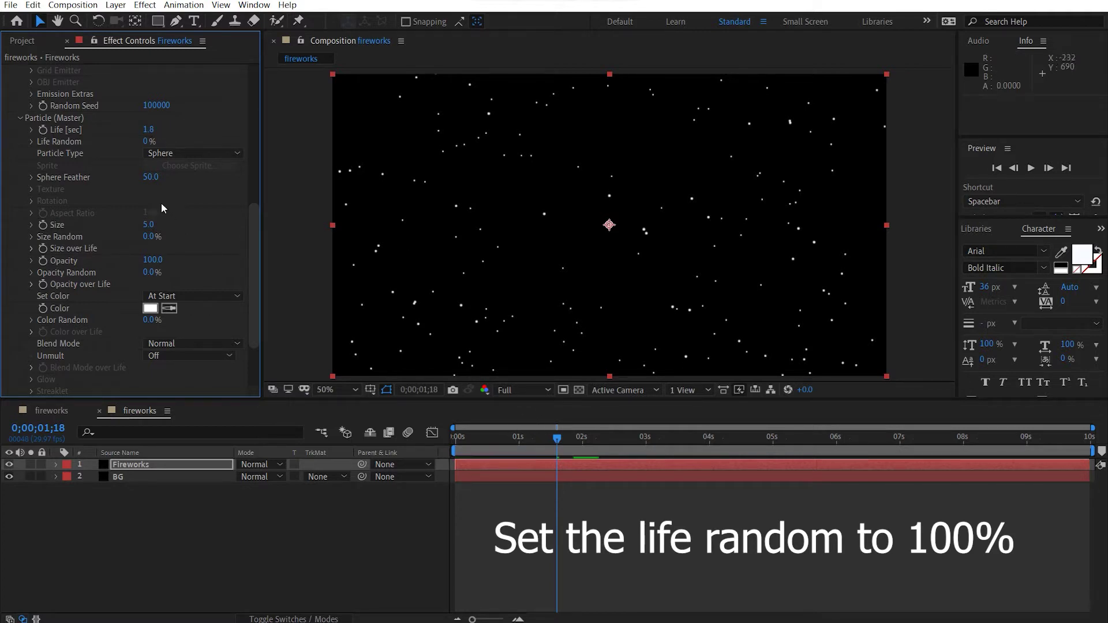
left_click(148, 224)
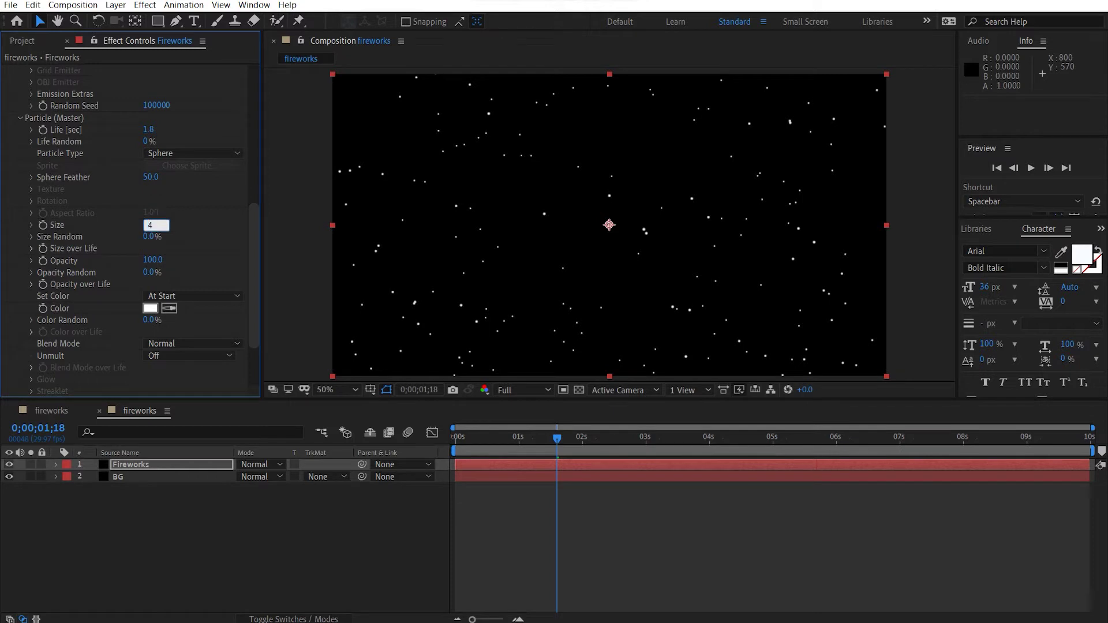
type("4")
key("Return")
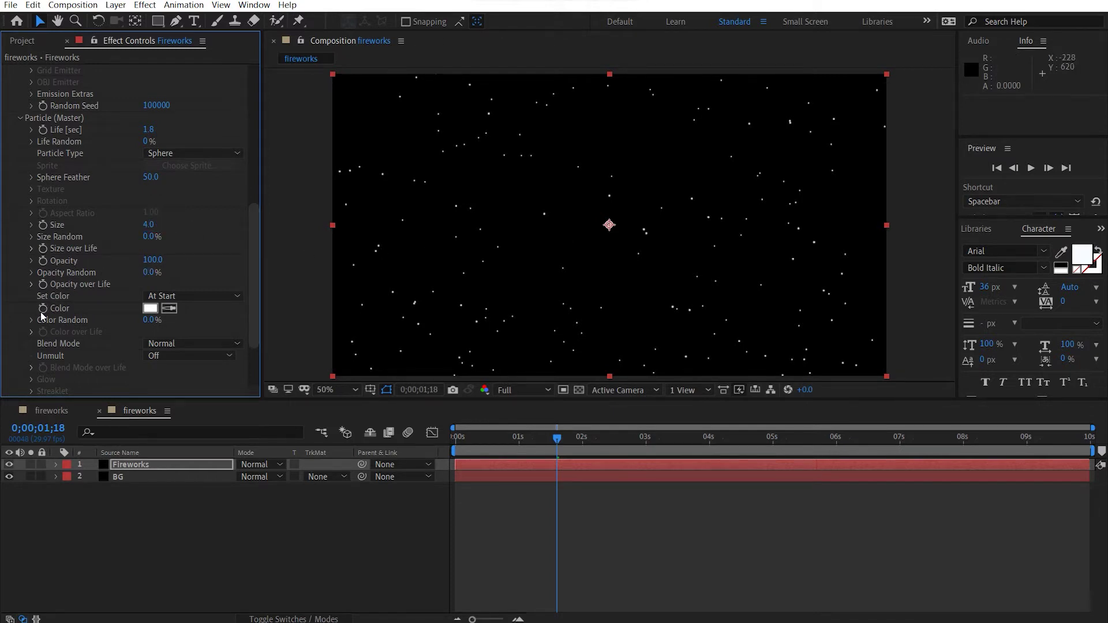
Set the particle color to Over Life with the white-to-black ramp preset, and slide the white stop toward the ramp's middle.
left_click(179, 296)
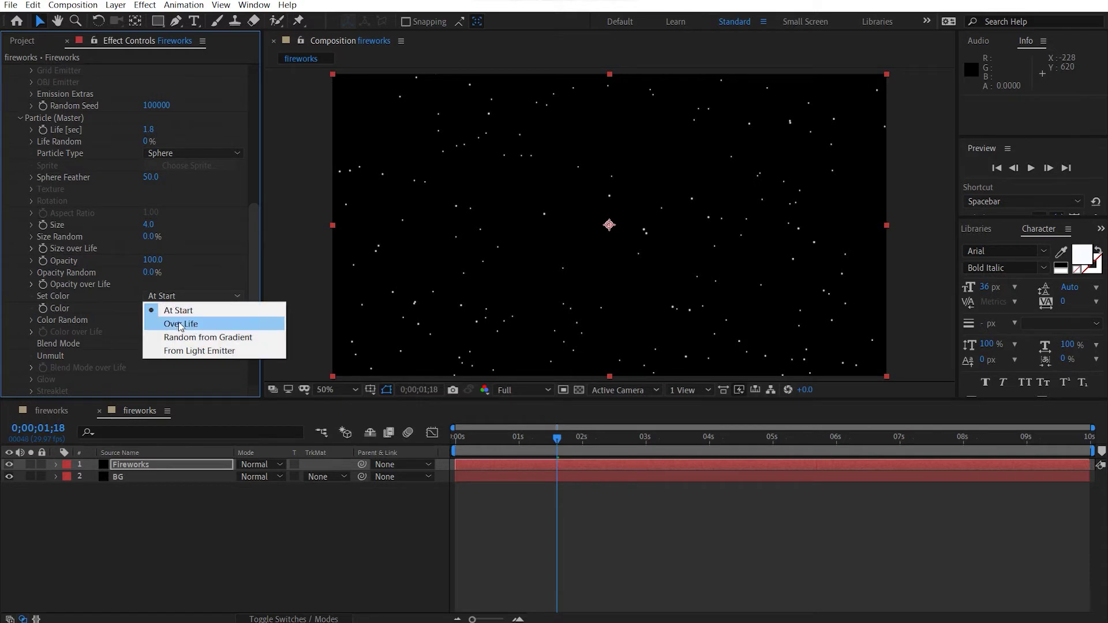
left_click(218, 326)
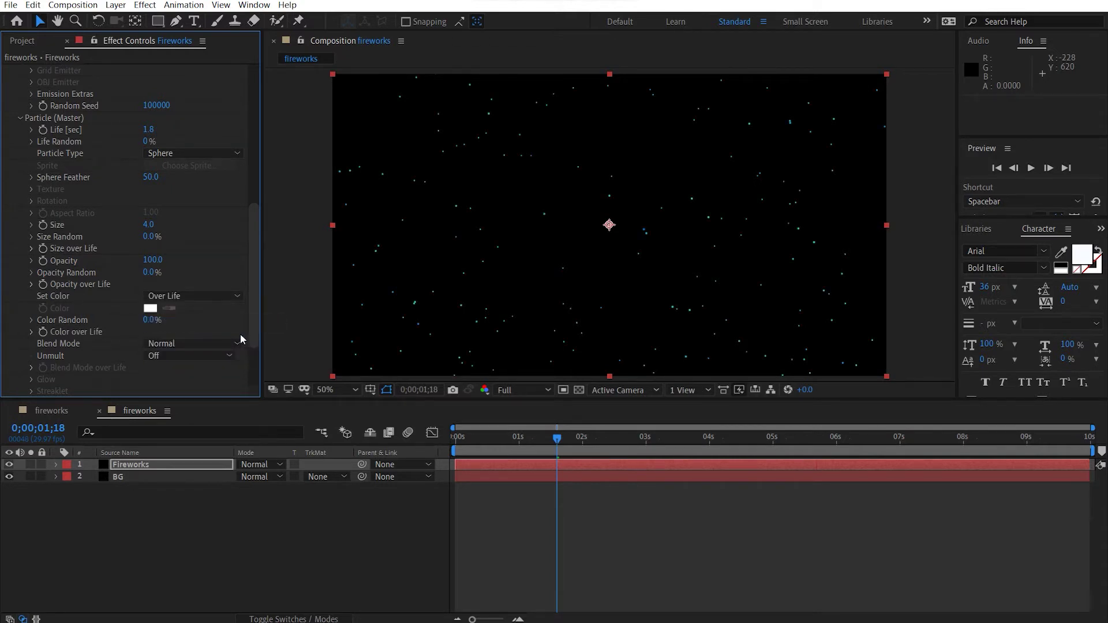
left_click(31, 333)
left_click(225, 301)
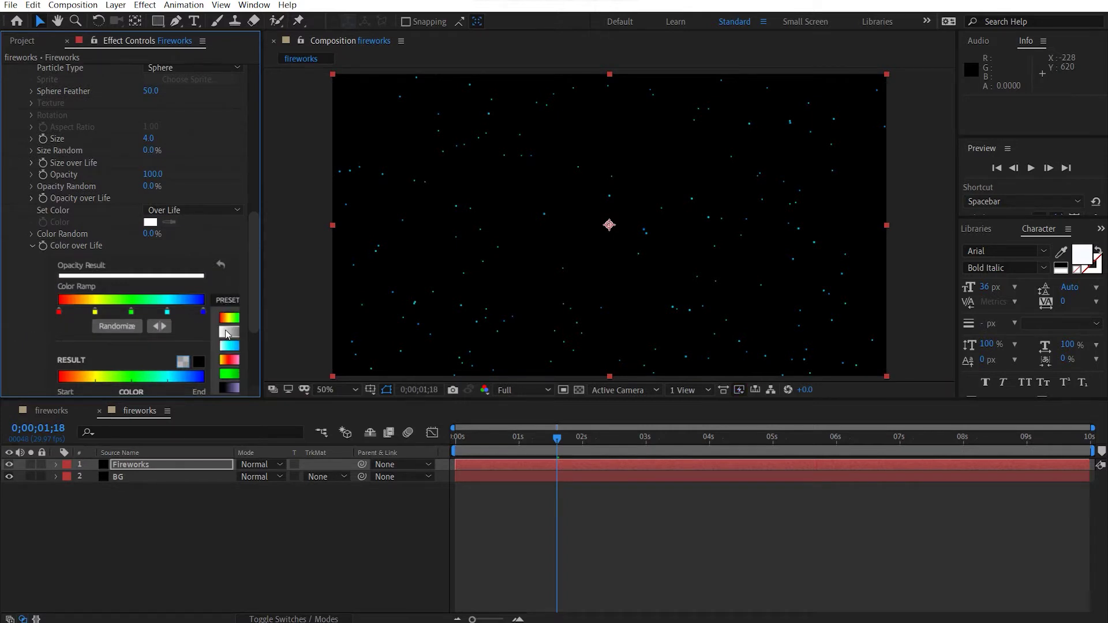
left_click(229, 335)
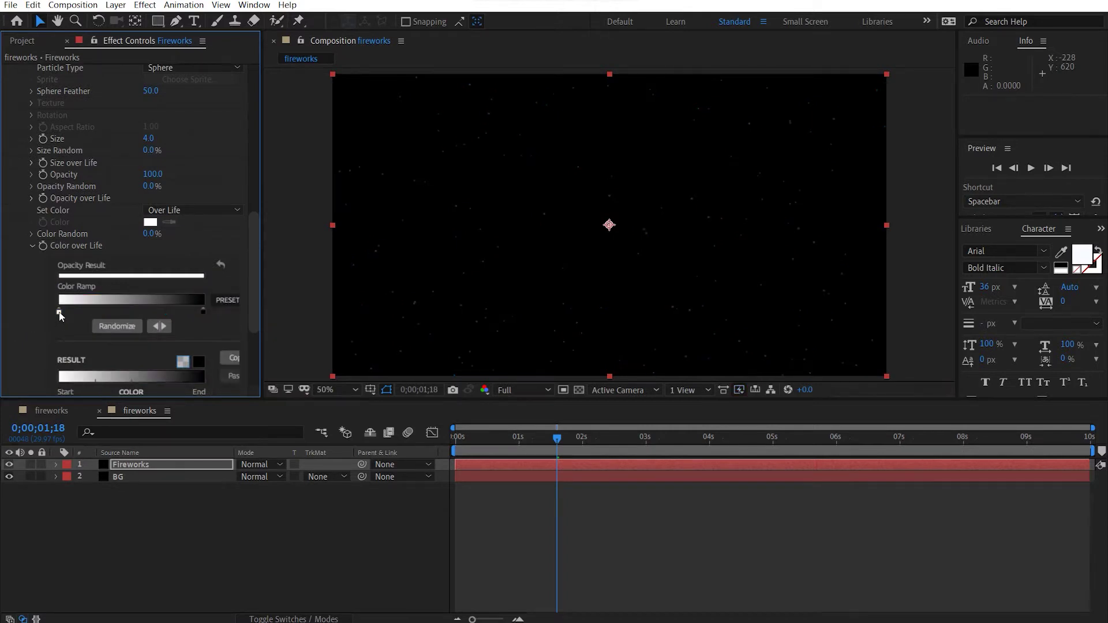
left_click_drag(74, 310, 115, 311)
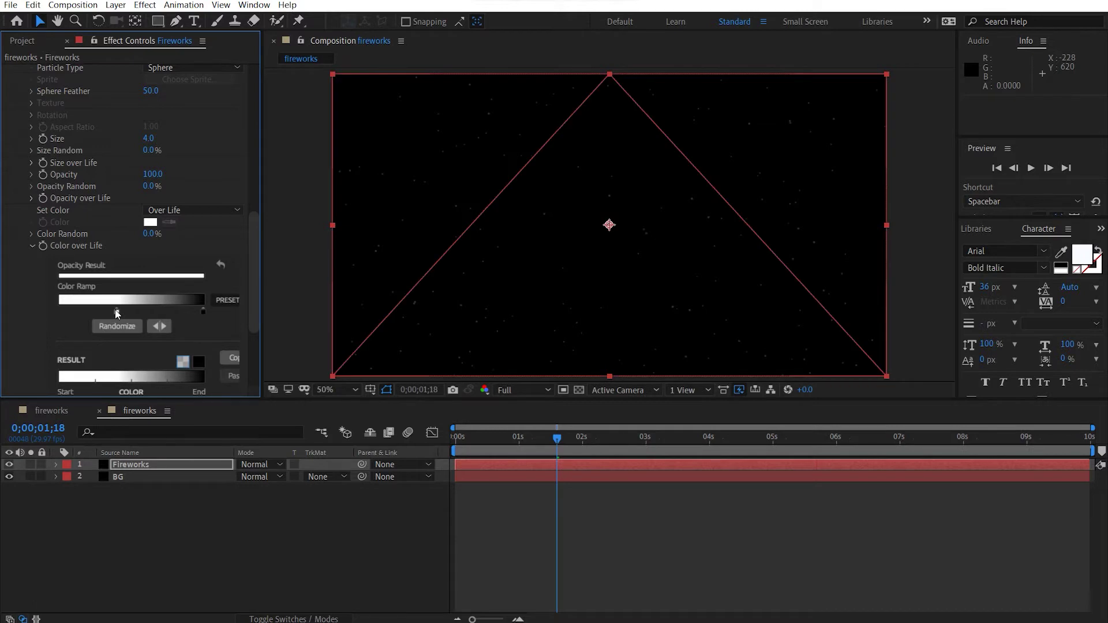
Change the white stop near the middle of the Color over Life ramp to orange FF7000.
double_click(114, 312)
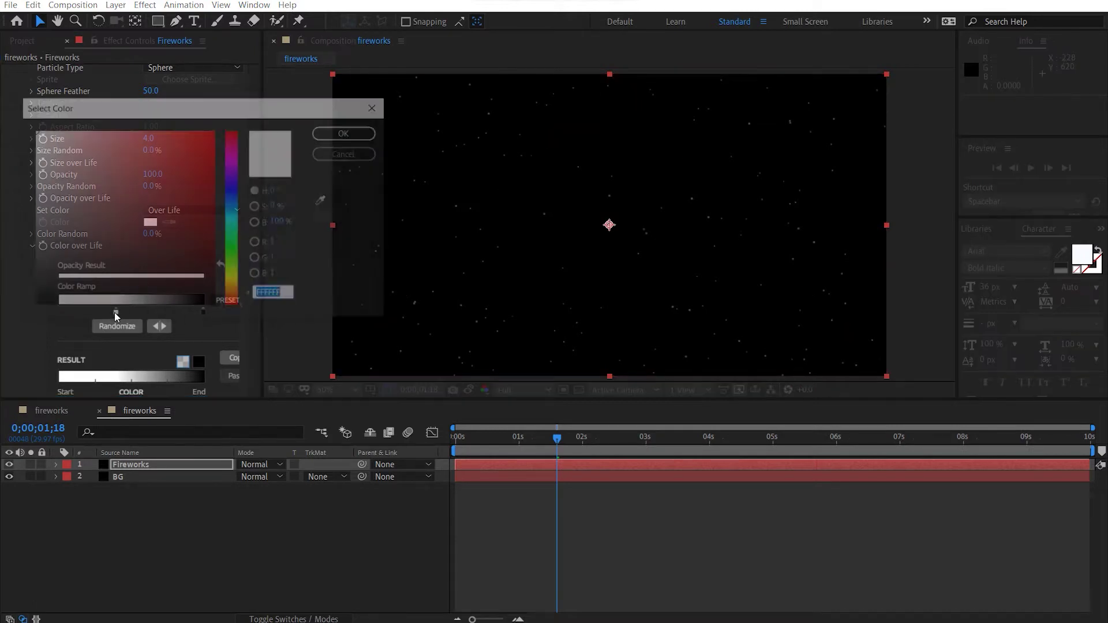
left_click_drag(230, 307, 232, 295)
left_click_drag(131, 217, 292, 120)
left_click(346, 133)
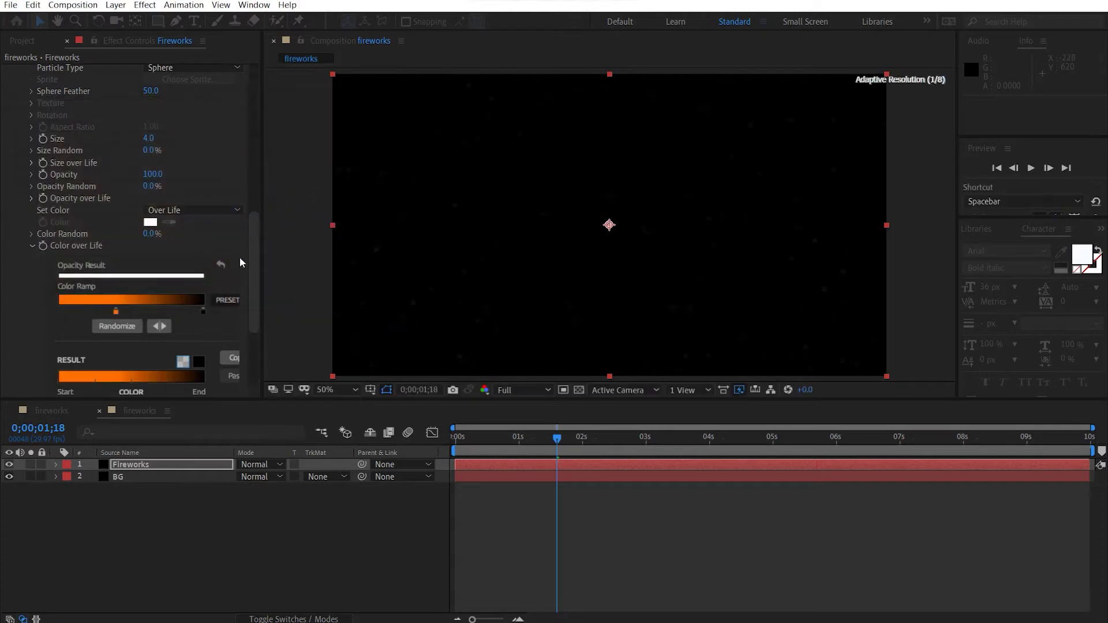
Change the black end stop of the Color over Life ramp to a pale bluish white.
double_click(203, 312)
left_click_drag(235, 300, 234, 210)
left_click_drag(106, 163, 52, 130)
left_click(323, 132)
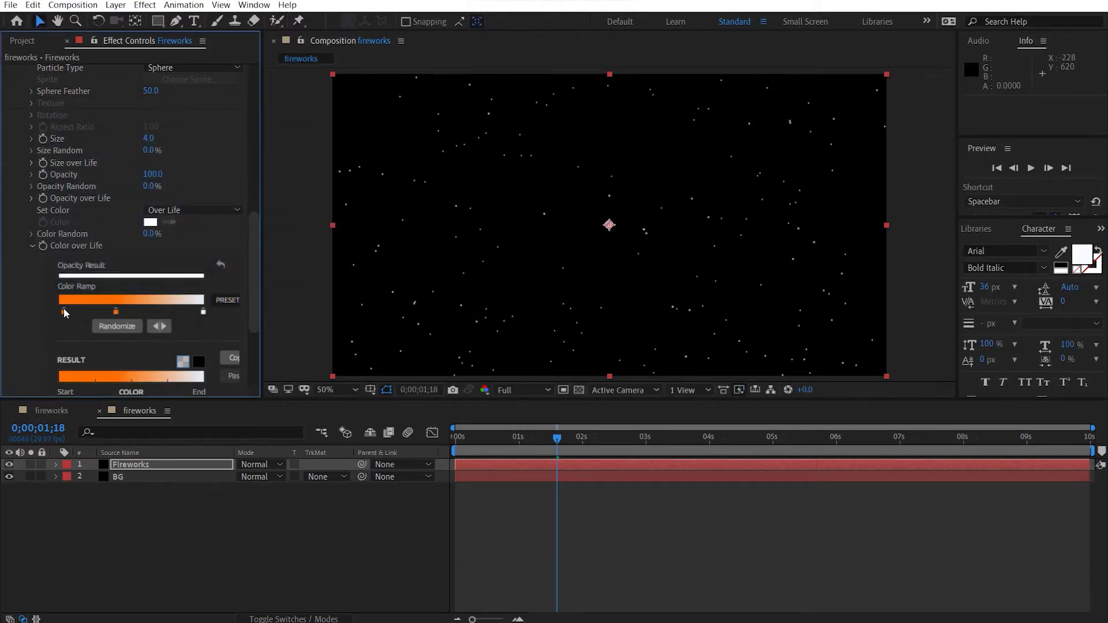
Change the ramp's start stop to light orange FFB262 and preview the burst from the start, stopping at 0;00;01;03.
double_click(60, 311)
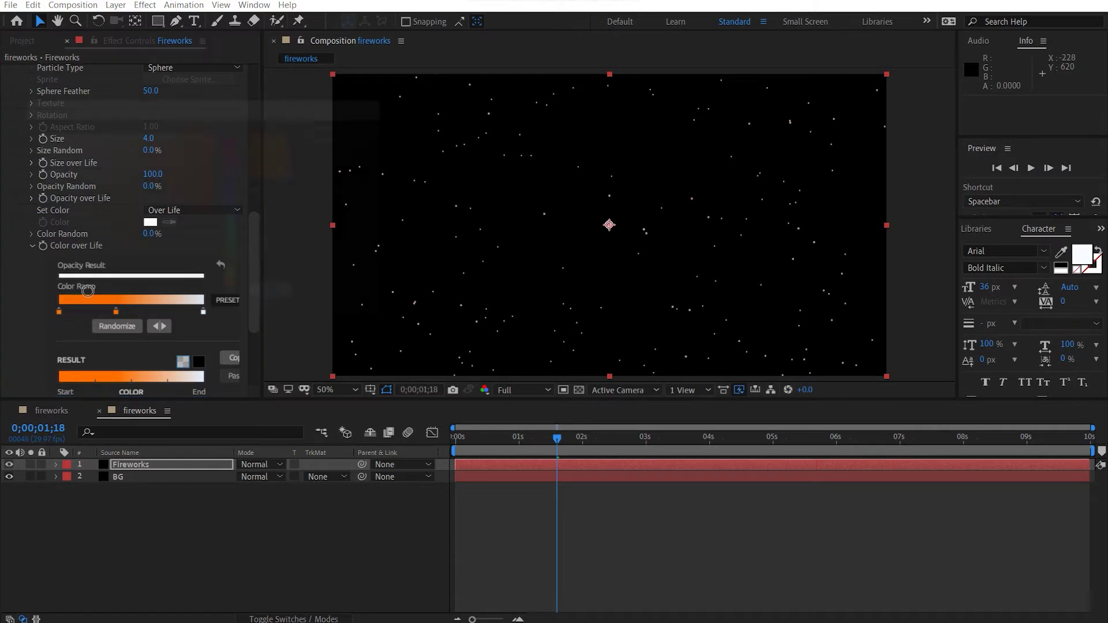
left_click_drag(204, 187, 141, 114)
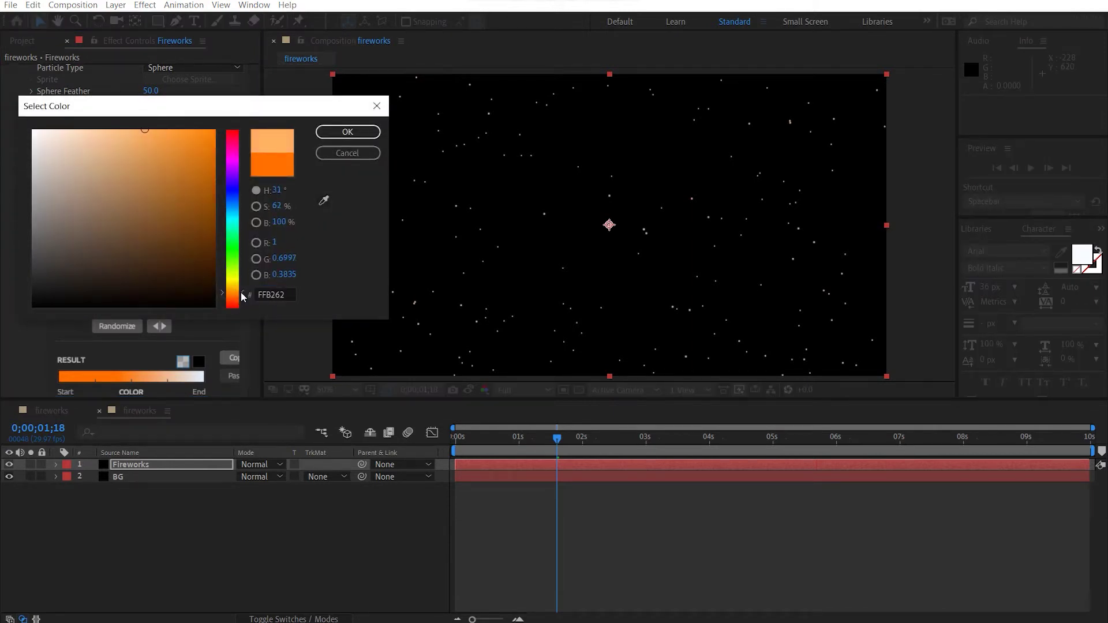
left_click(345, 134)
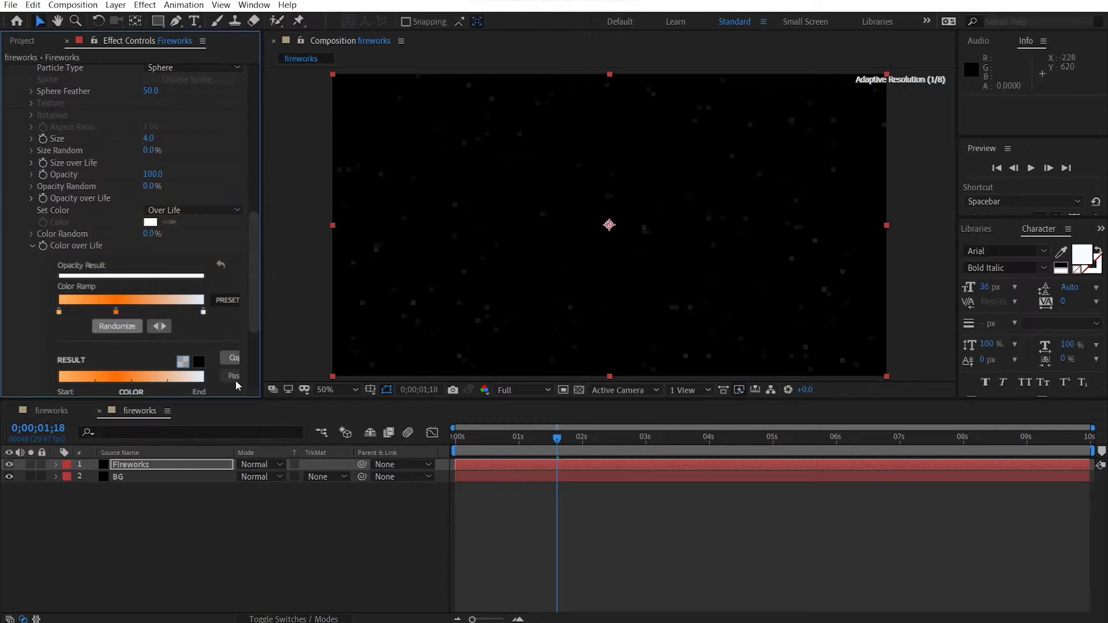
left_click(456, 443)
key("space")
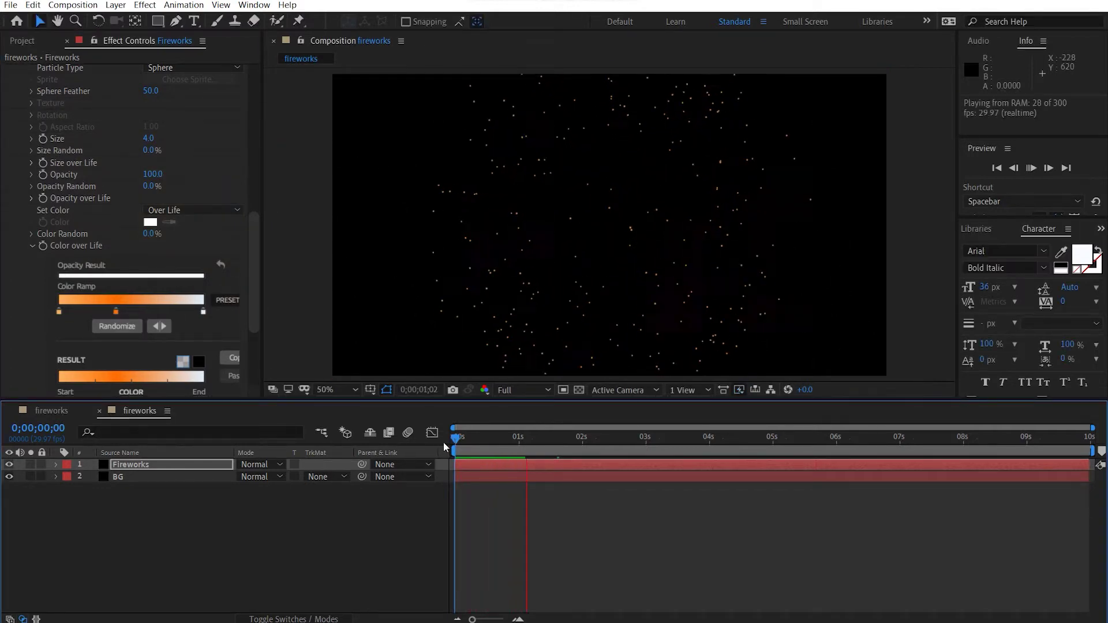
left_click(525, 443)
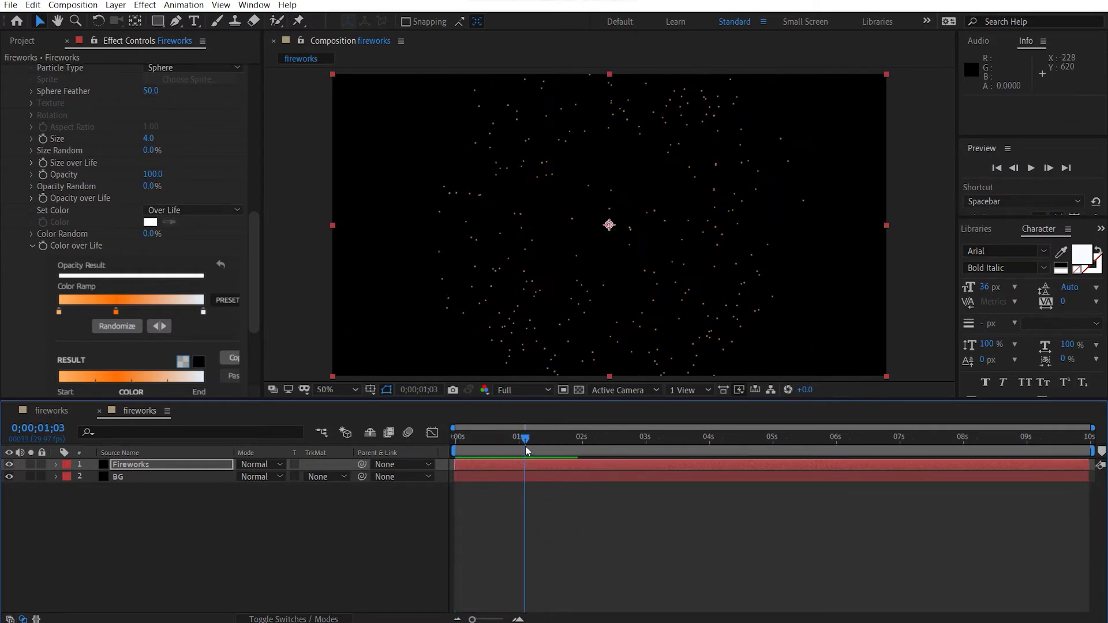
Slide the ramp's bluish-white stop inward from the end and change the middle stop to orange FF9600.
left_click_drag(203, 313, 180, 313)
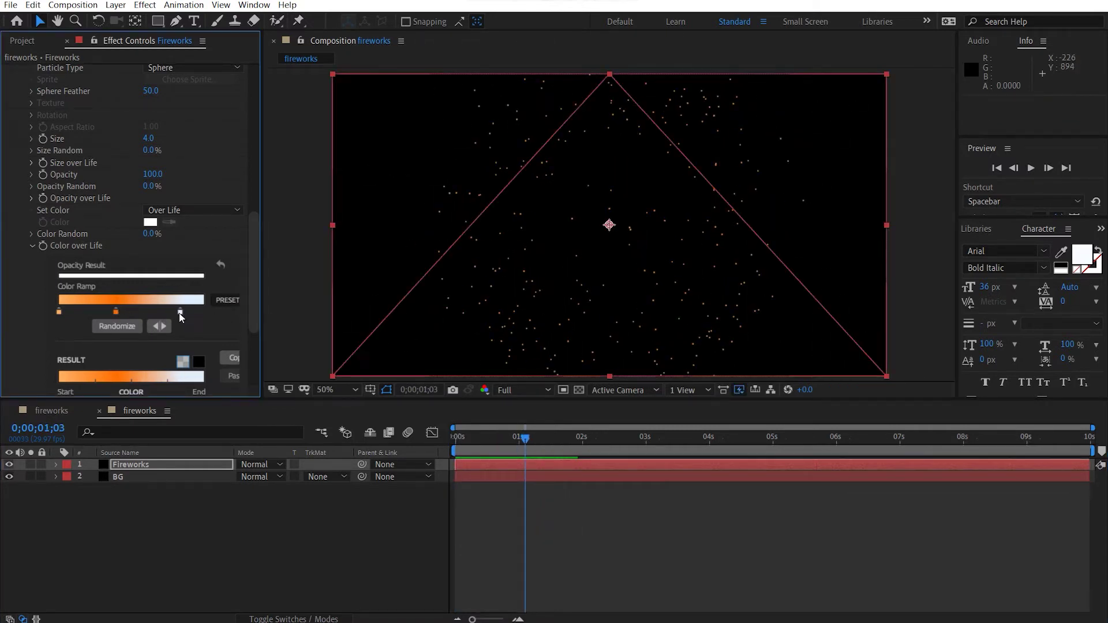
double_click(116, 312)
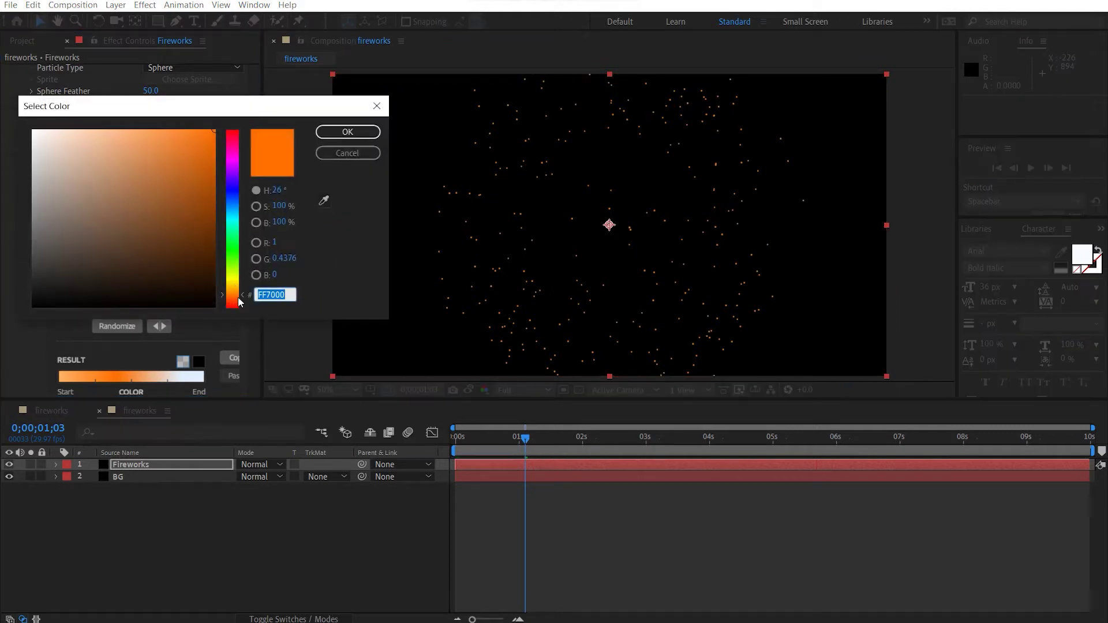
left_click_drag(241, 296, 240, 290)
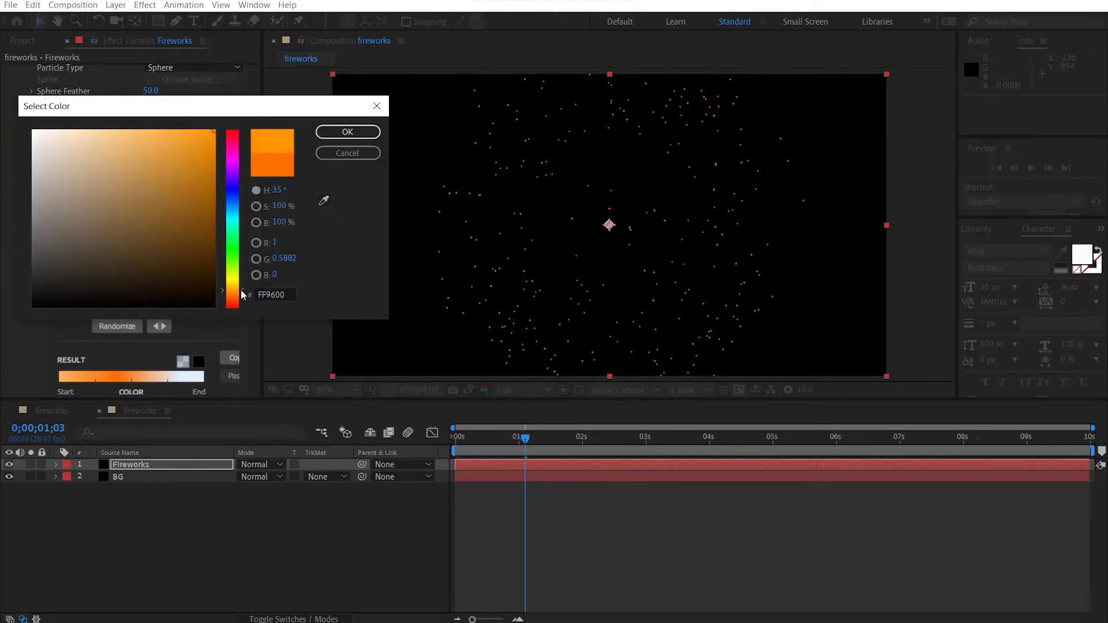
left_click(333, 152)
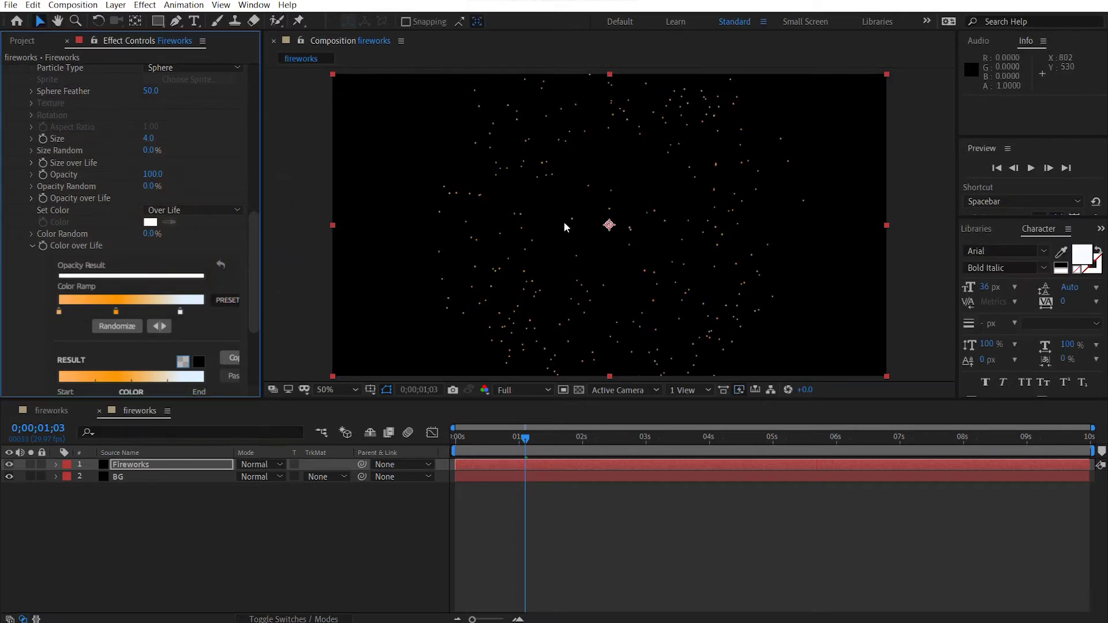
key("slash")
In the master physics settings, set Gravity to 100.
scroll(161, 282, "down", 1)
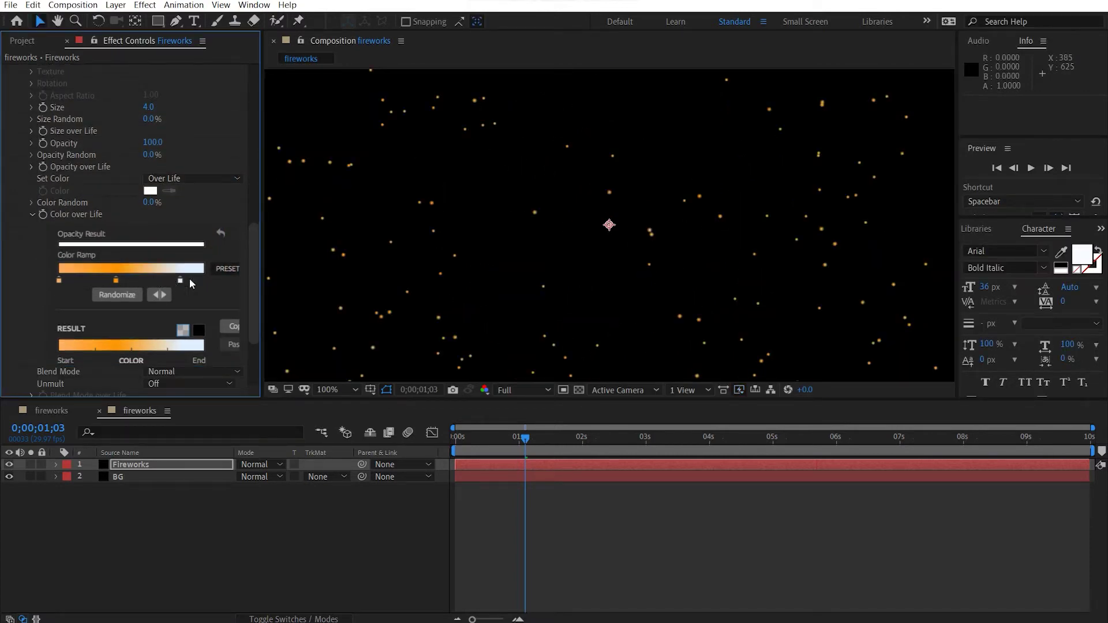
scroll(173, 271, "down", 4)
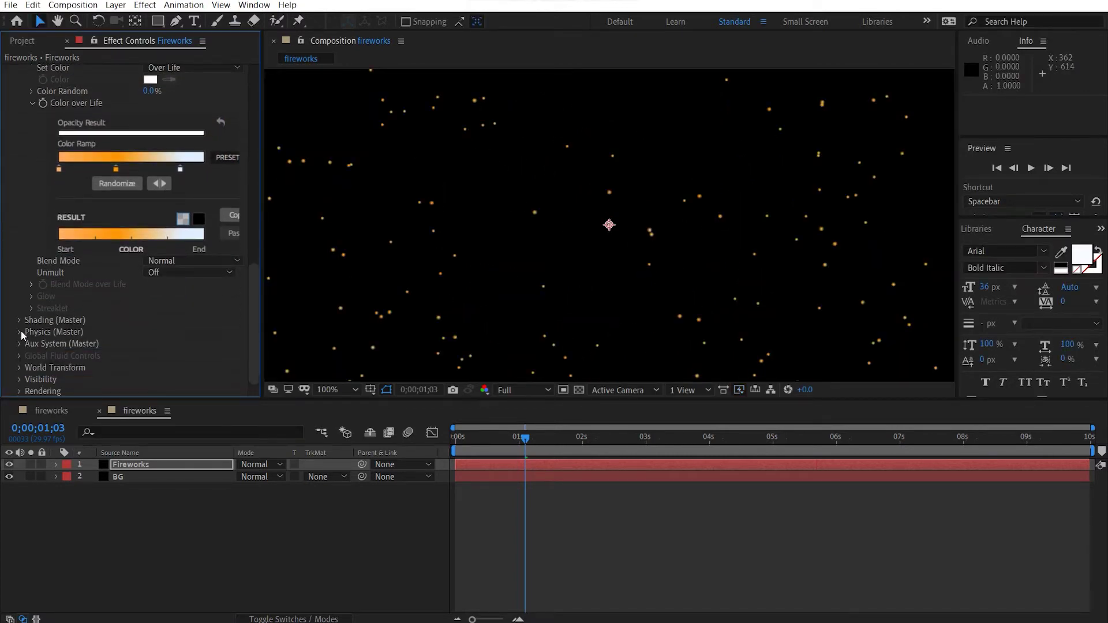
left_click(18, 332)
scroll(17, 332, "down", 3)
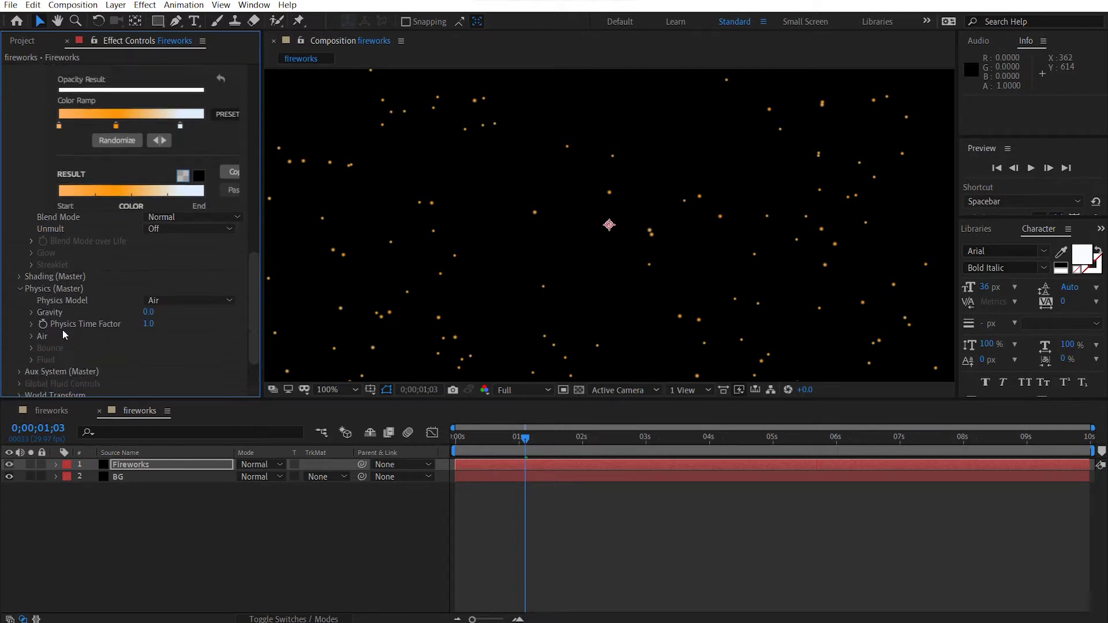
left_click(150, 284)
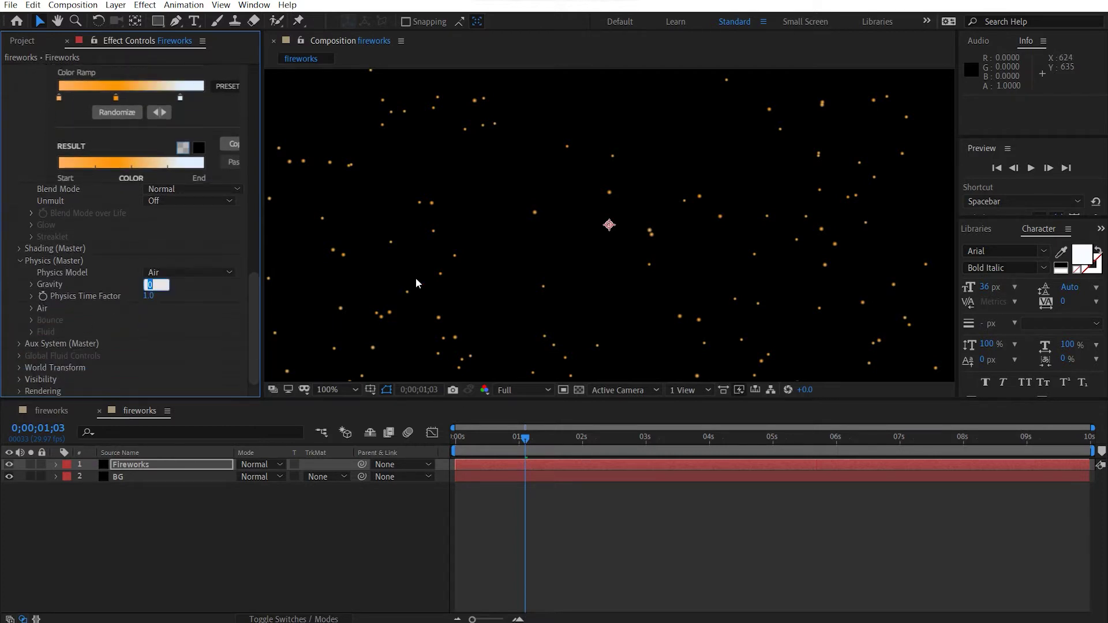
key("Return")
key("comma")
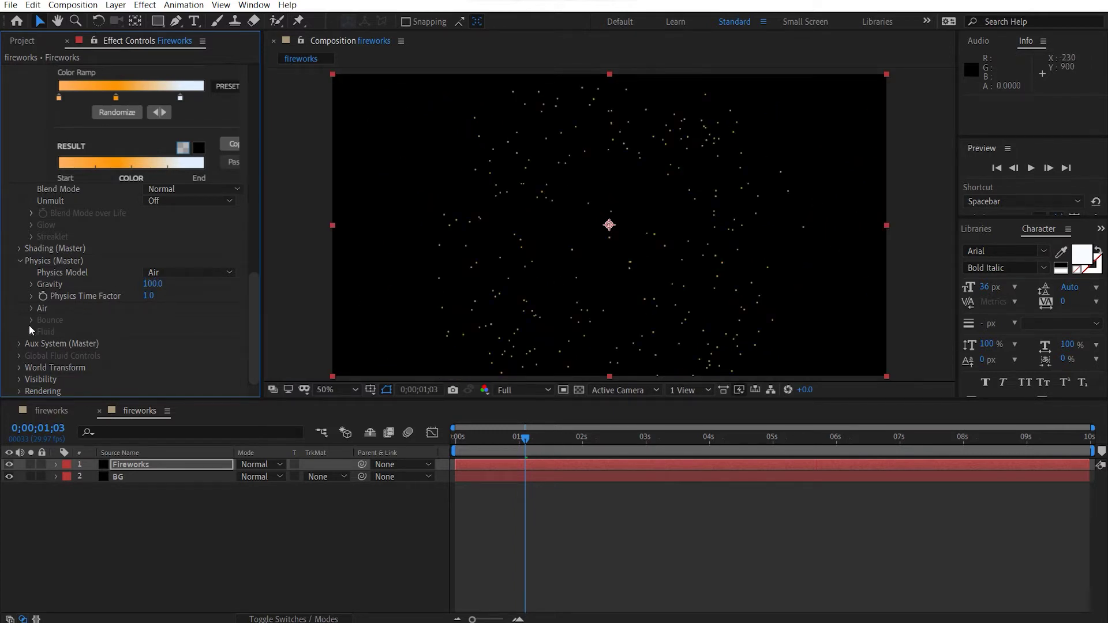
Set the physics Air Resistance to 1, preview the burst from the start, and park the playhead at 0;00;01;26.
left_click(31, 310)
left_click(148, 272)
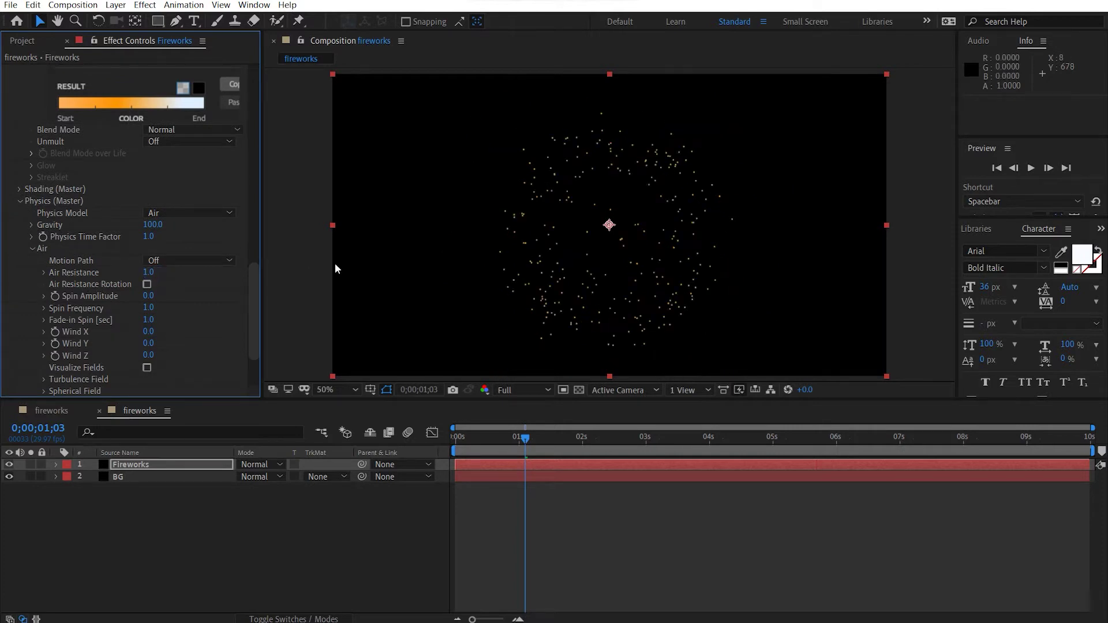
left_click(176, 456)
key("Home")
key("space")
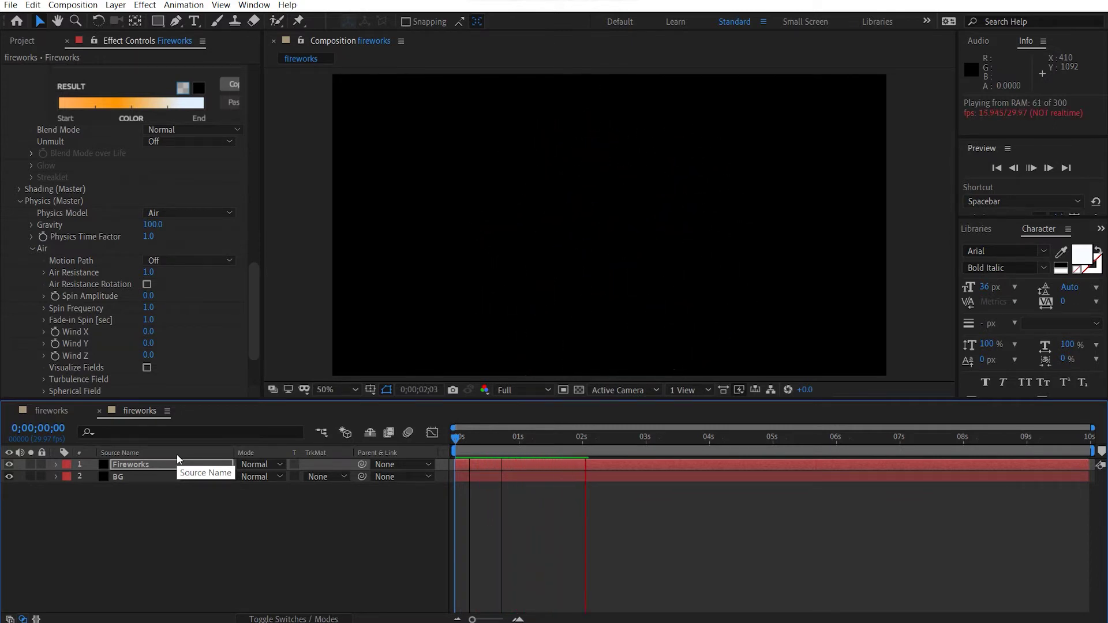
left_click(516, 443)
left_click_drag(544, 448, 574, 438)
Set the master Aux System to emit Continuously so the particles leave trails.
scroll(102, 309, "down", 3)
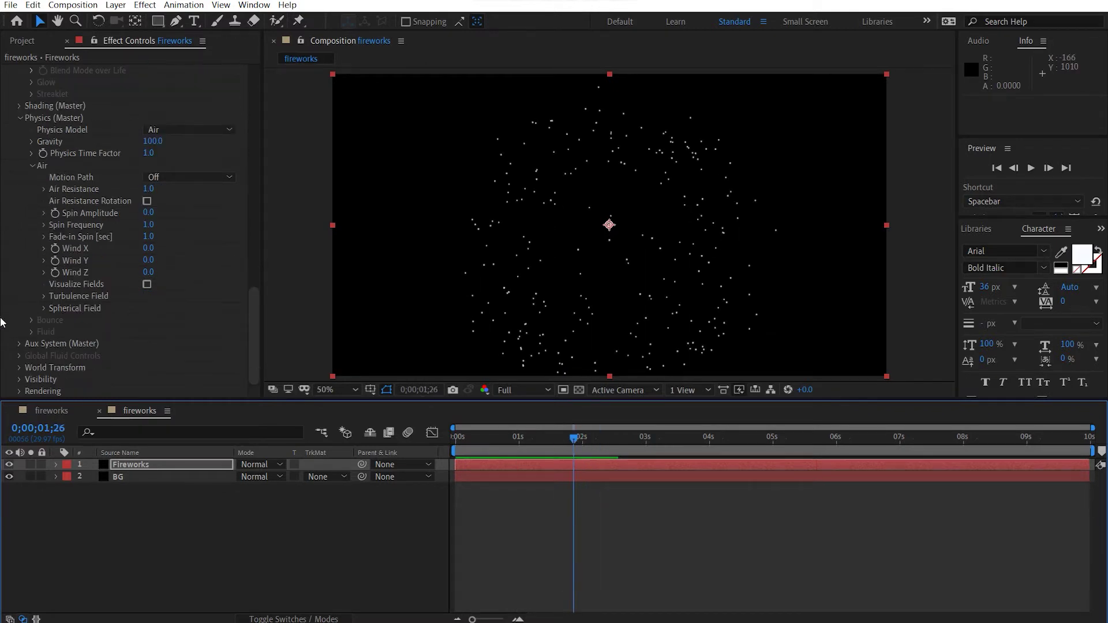
left_click(19, 343)
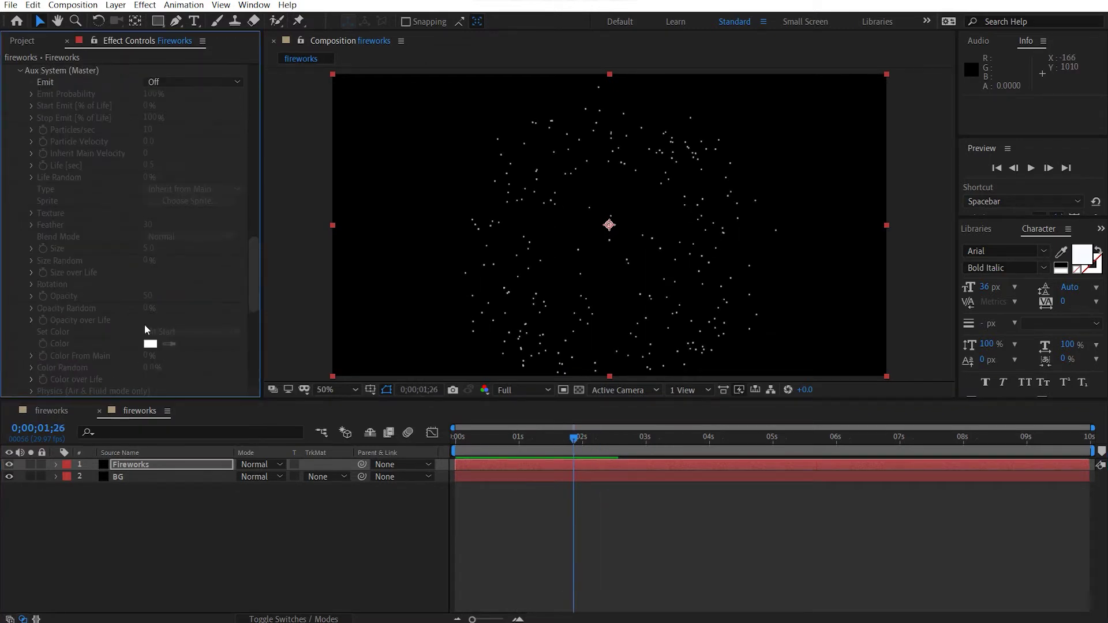
left_click(149, 86)
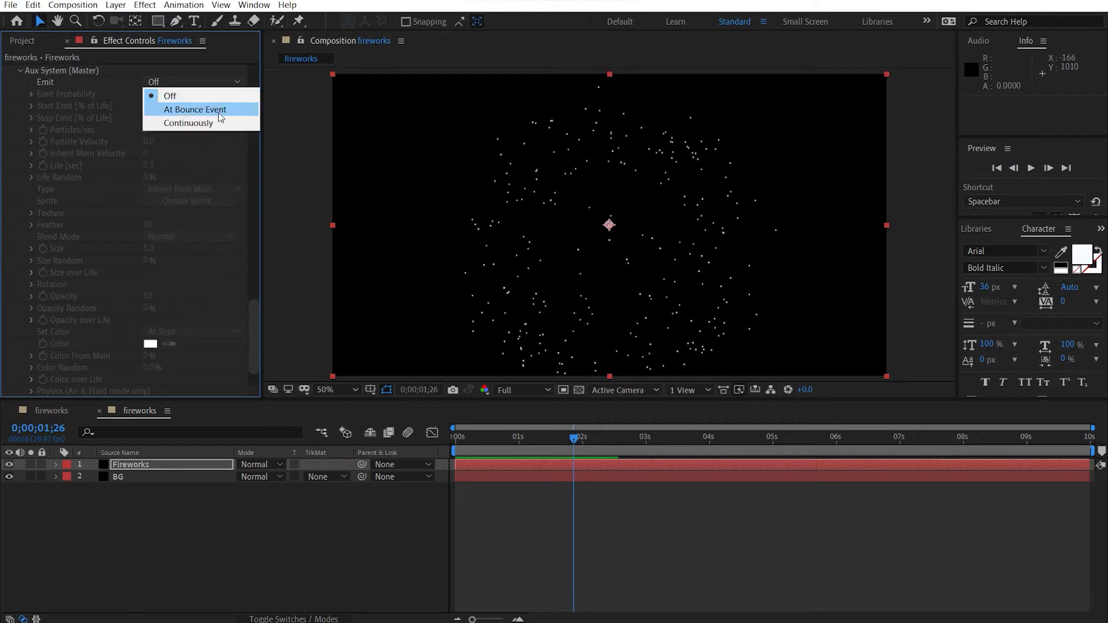
left_click(207, 122)
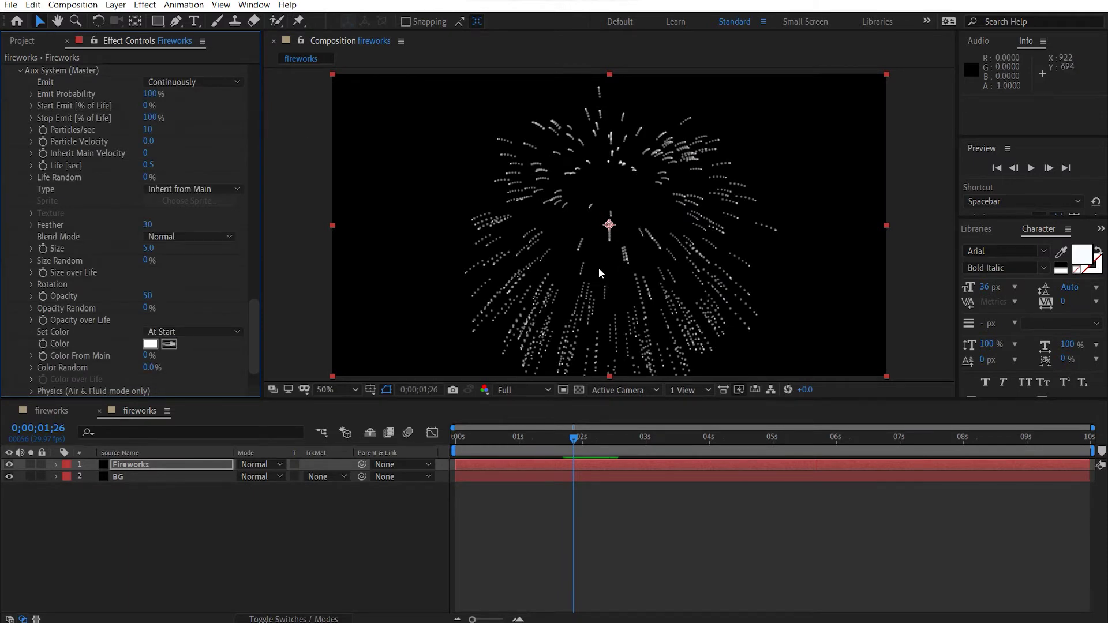
key("slash")
Set the Aux System's Particles/sec to 250 and its Particle Velocity to 30.
left_click(146, 131)
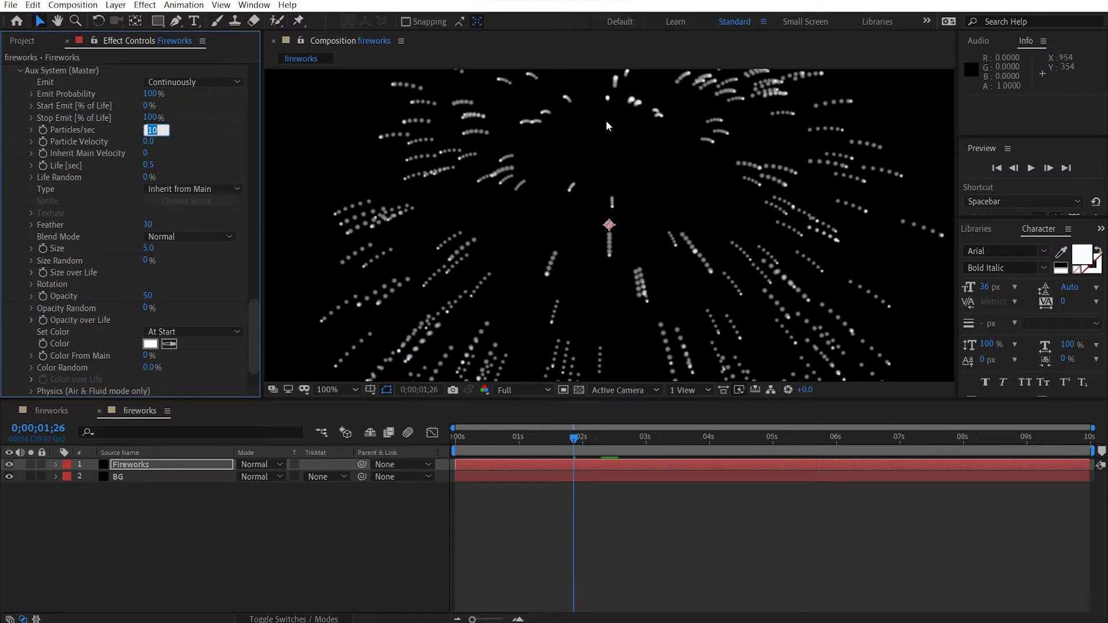
type("250")
key("Return")
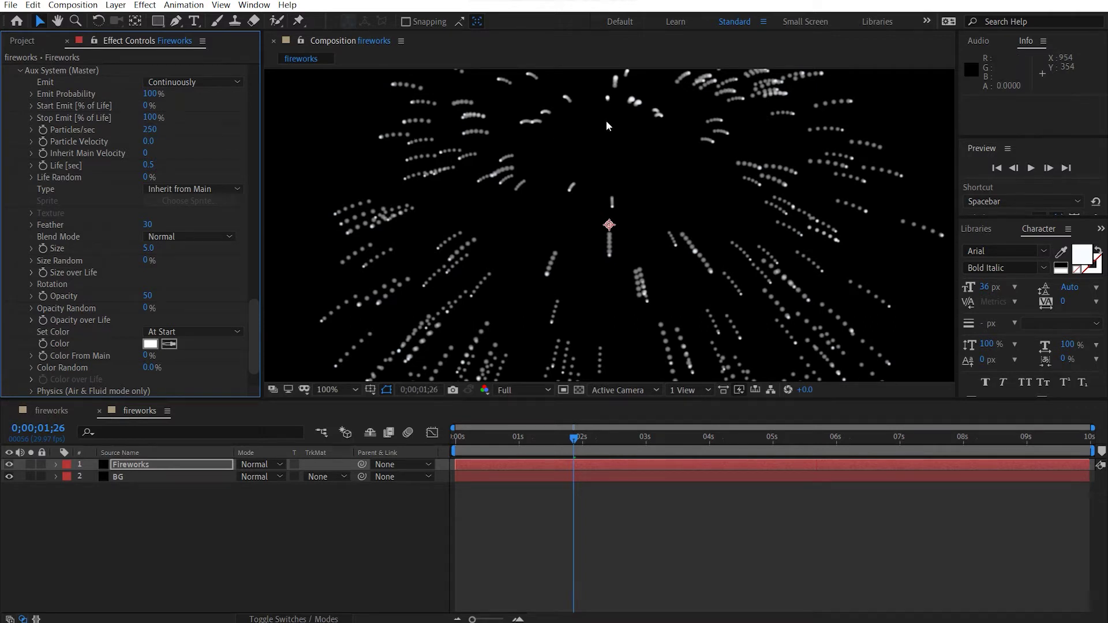
left_click(148, 142)
type("30")
key("Return")
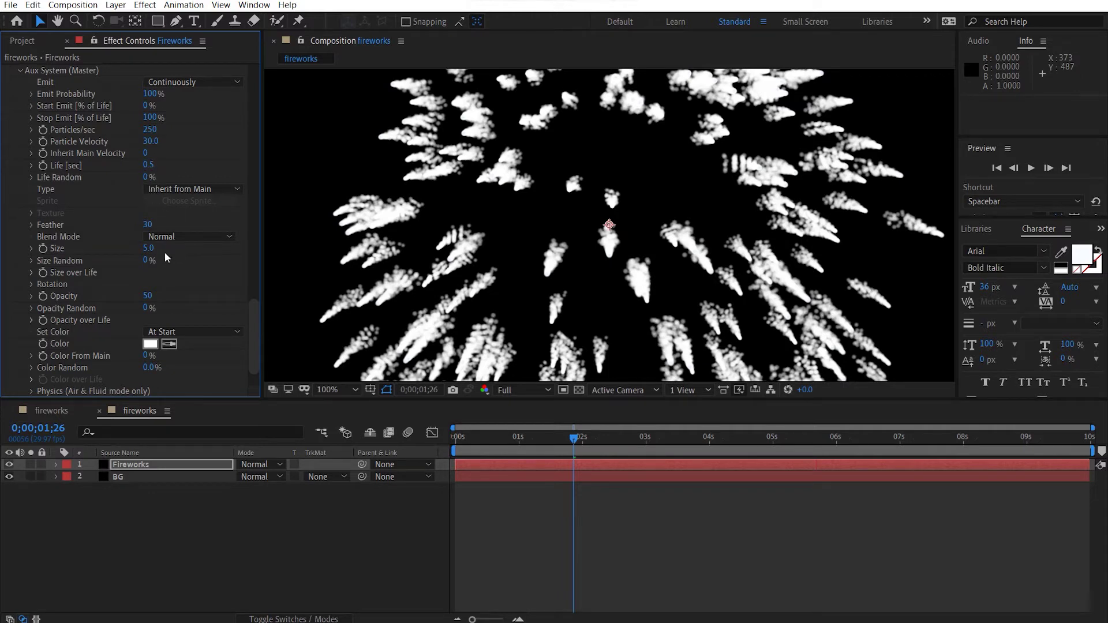
Set the Aux System's particle Size to 1.
left_click(148, 248)
type("1")
key("Return")
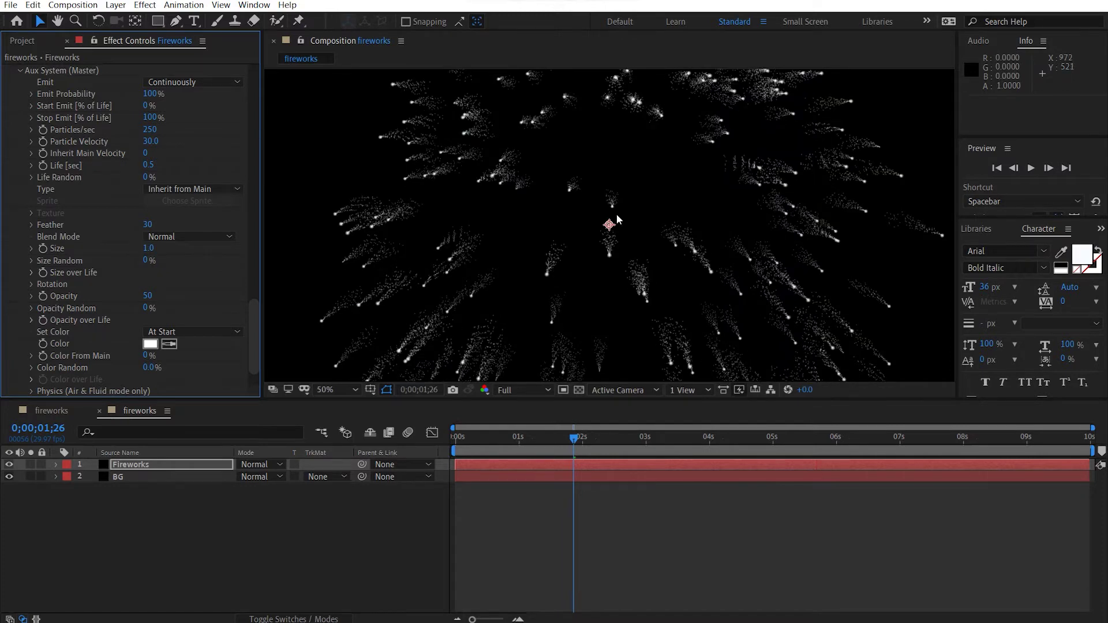
Inspect the trails up close and set the Aux System's Particle Velocity to 20.
scroll(616, 214, "down", 2)
scroll(656, 222, "up", 6)
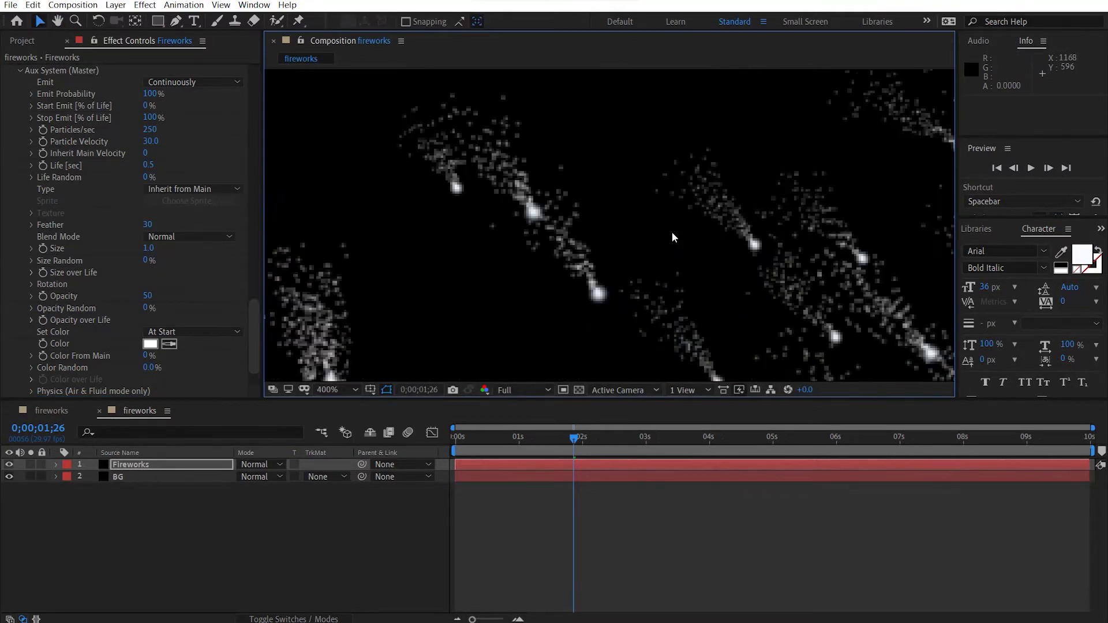
mouse_move(536, 220)
left_mouse_down()
mouse_move(674, 247)
mouse_move(685, 213)
left_mouse_up()
left_click(151, 141)
type("20")
key("Return")
scroll(567, 205, "down", 4)
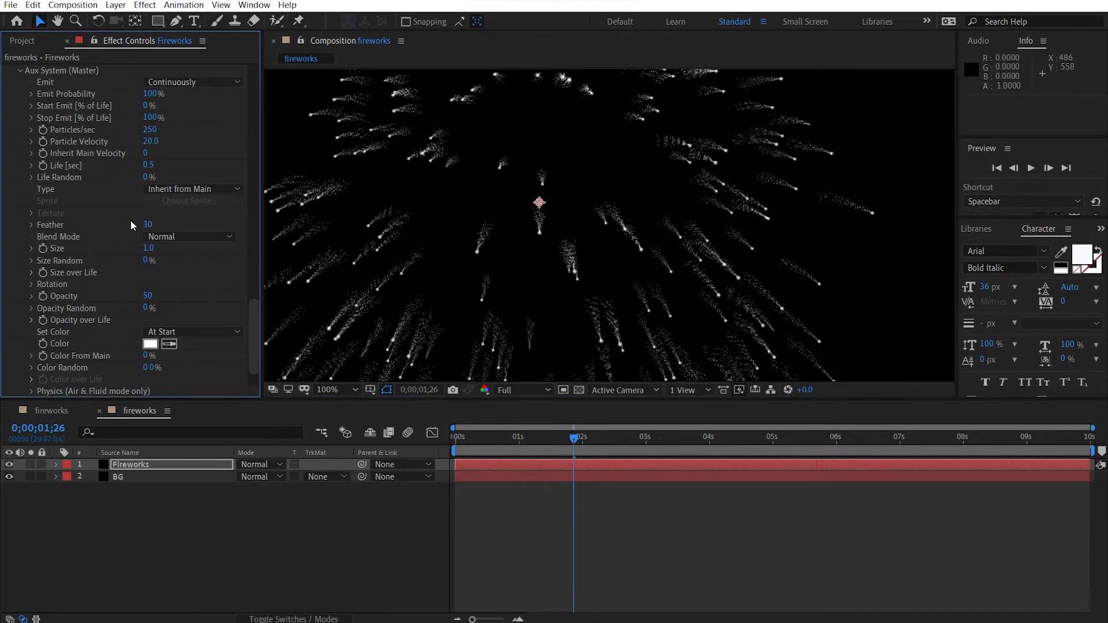
Set the Aux System's Color From Main to 100%.
scroll(129, 220, "down", 2)
left_click(165, 296)
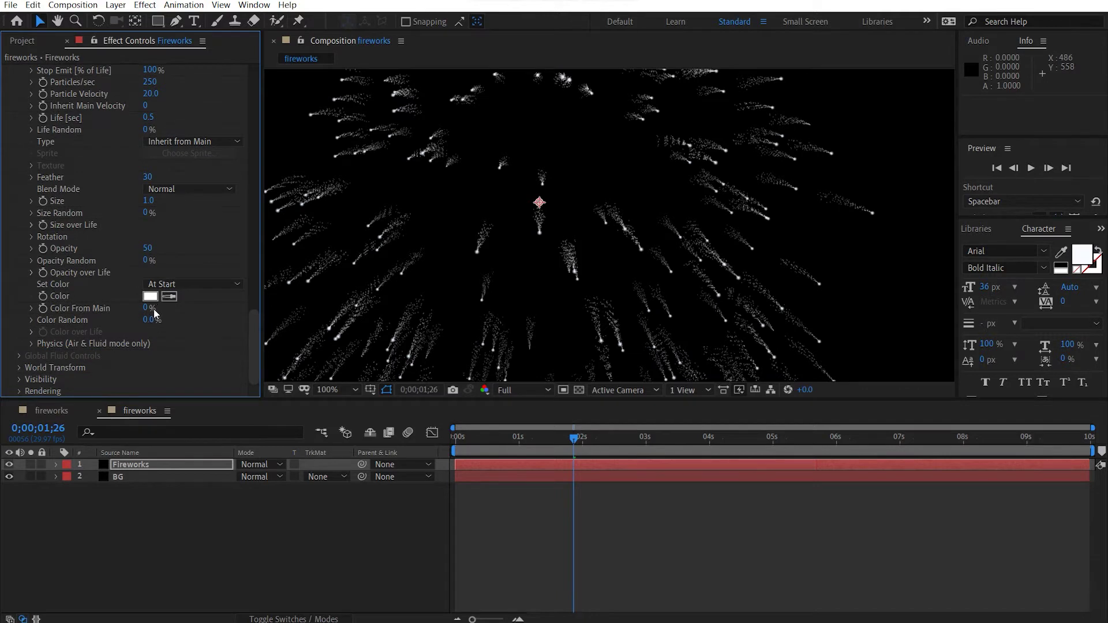
left_click_drag(146, 308, 702, 262)
scroll(486, 213, "down", 2)
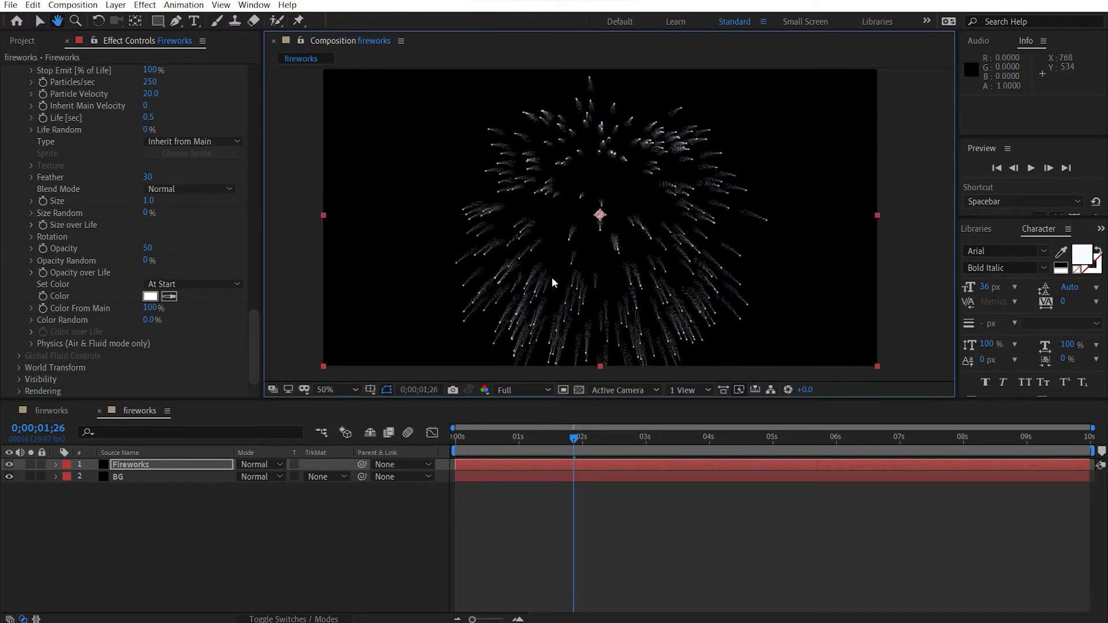
Preview the burst from the start, stop at 0;00;01;09, and set the master particles' Color Random to 59%.
left_click(567, 437)
key("Home")
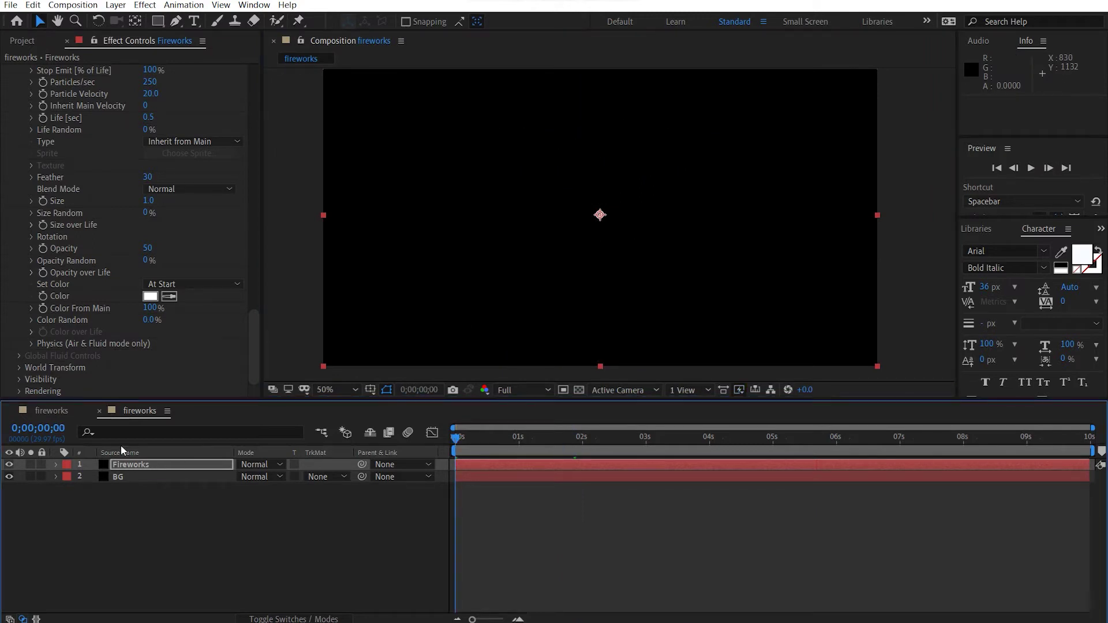
key("space")
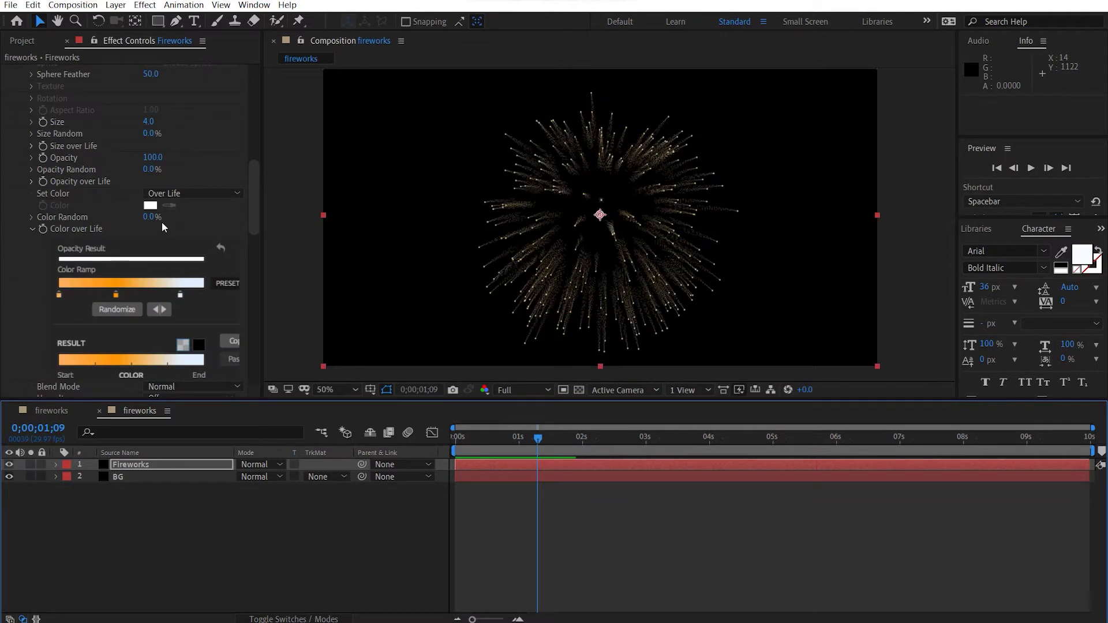
left_click_drag(153, 217, 190, 215)
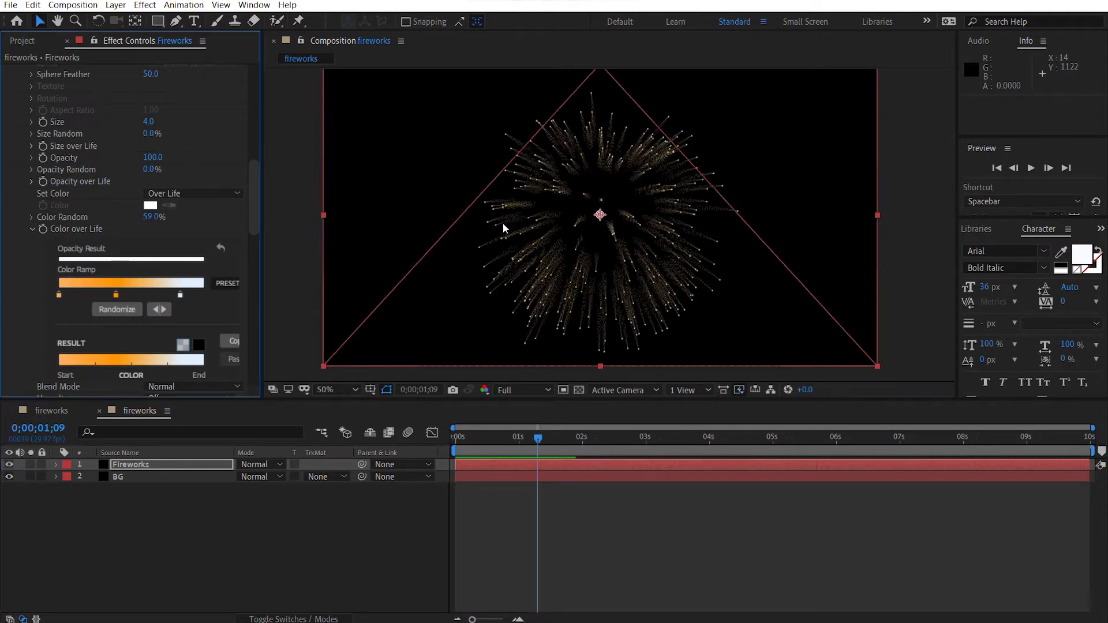
key("period")
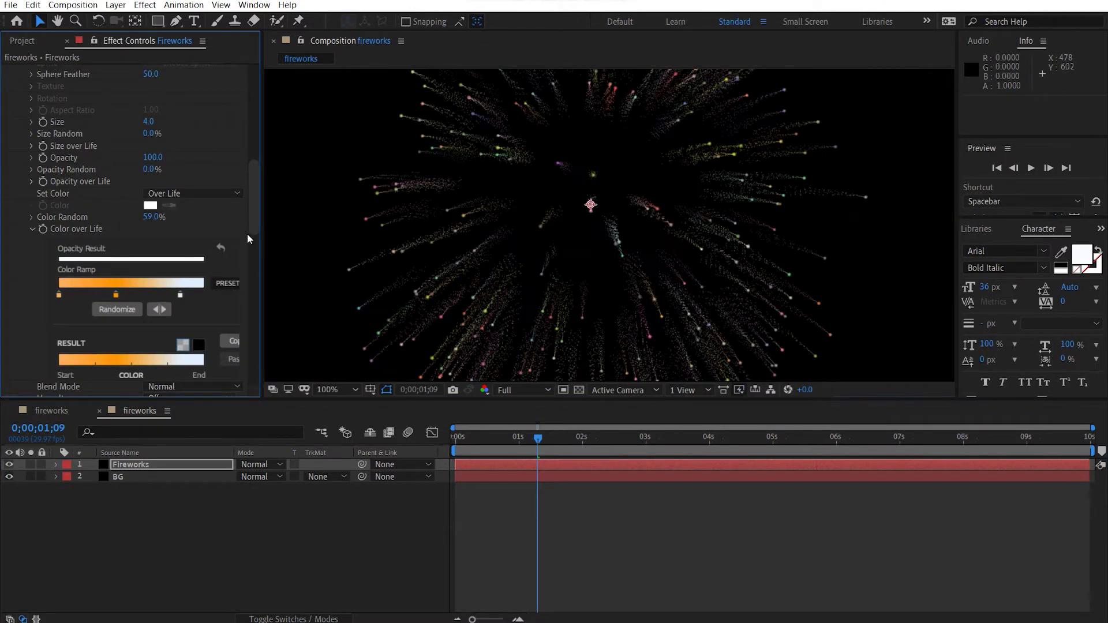
Set the master particles' Color Random to 10% and their Size to 3.5.
left_click_drag(156, 218, 114, 223)
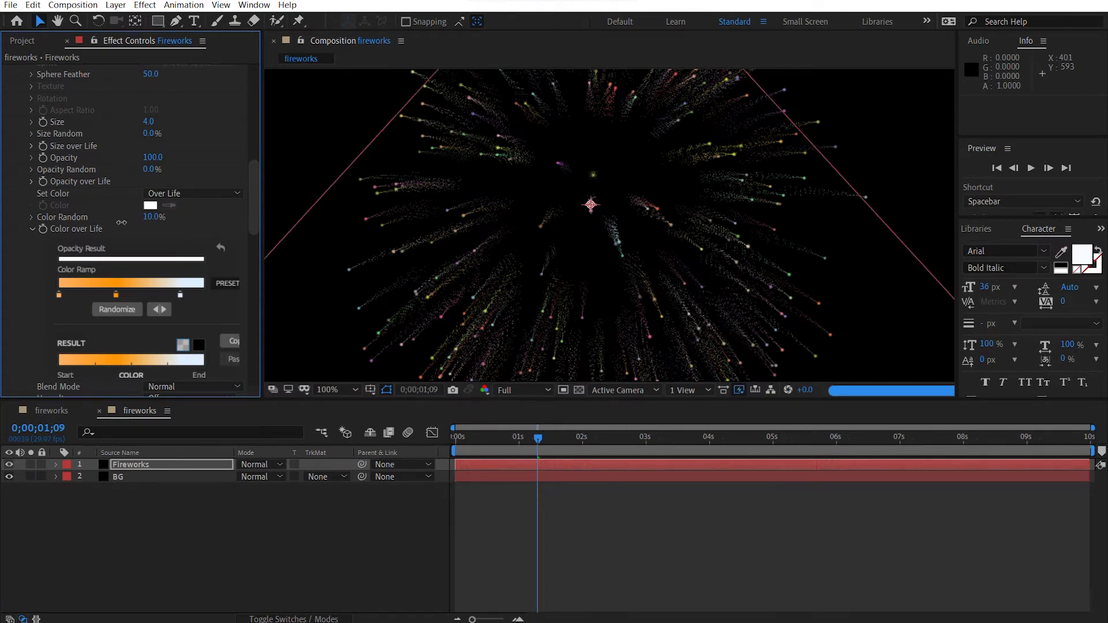
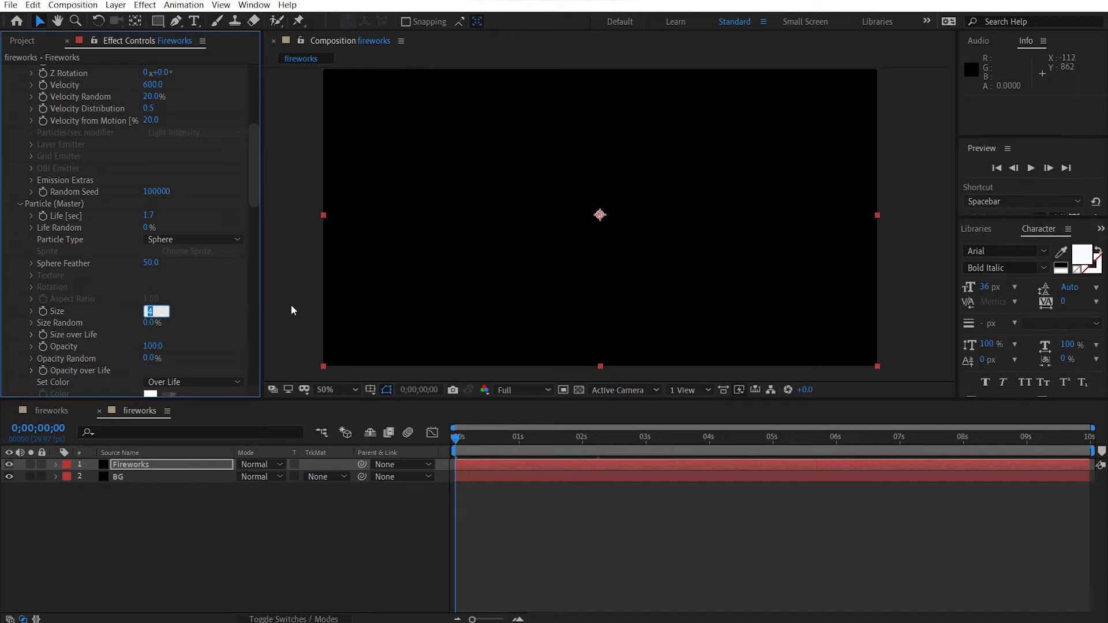
key("Return")
Apply the linear descending preset to the Aux System's Size over Life and check the trails at 0;00;01;16.
scroll(155, 286, "down", 3)
scroll(113, 294, "down", 5)
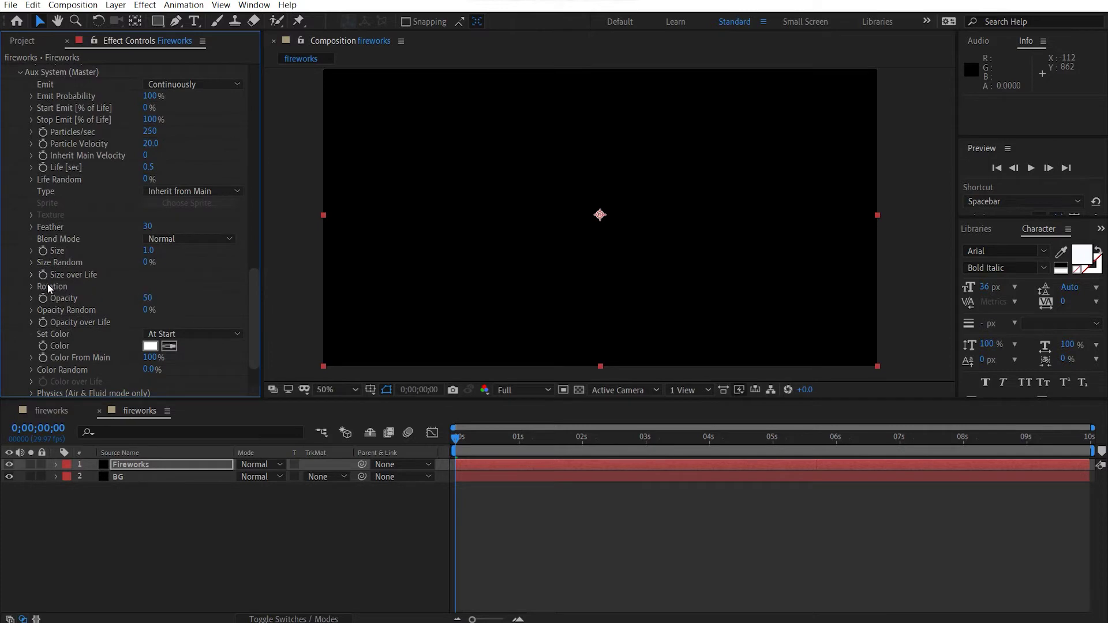
left_click(31, 276)
scroll(33, 280, "down", 1)
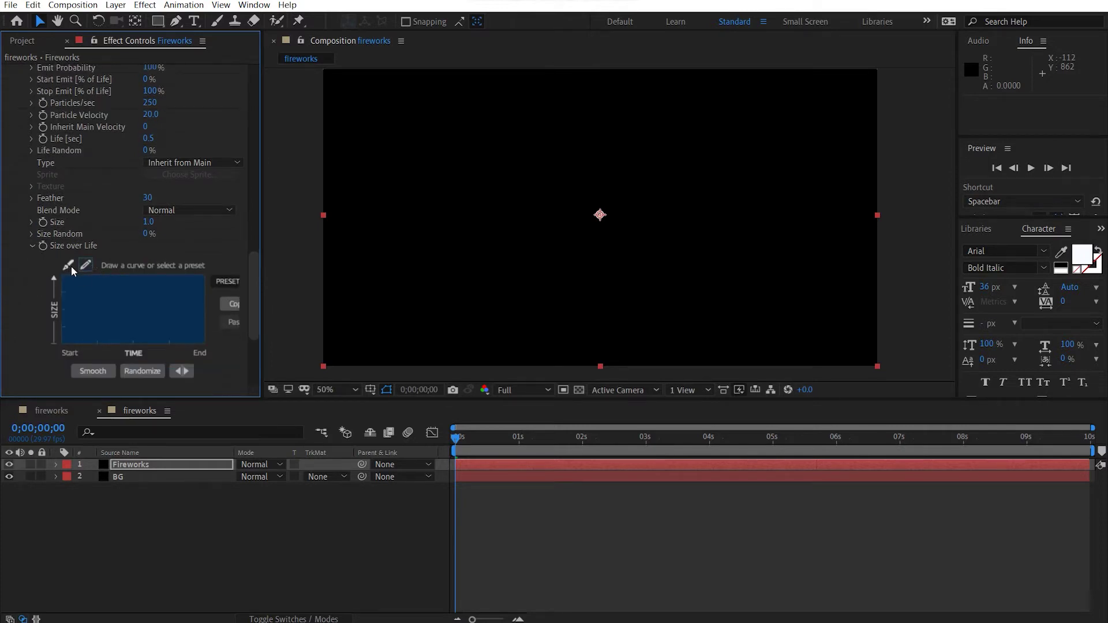
left_click(219, 282)
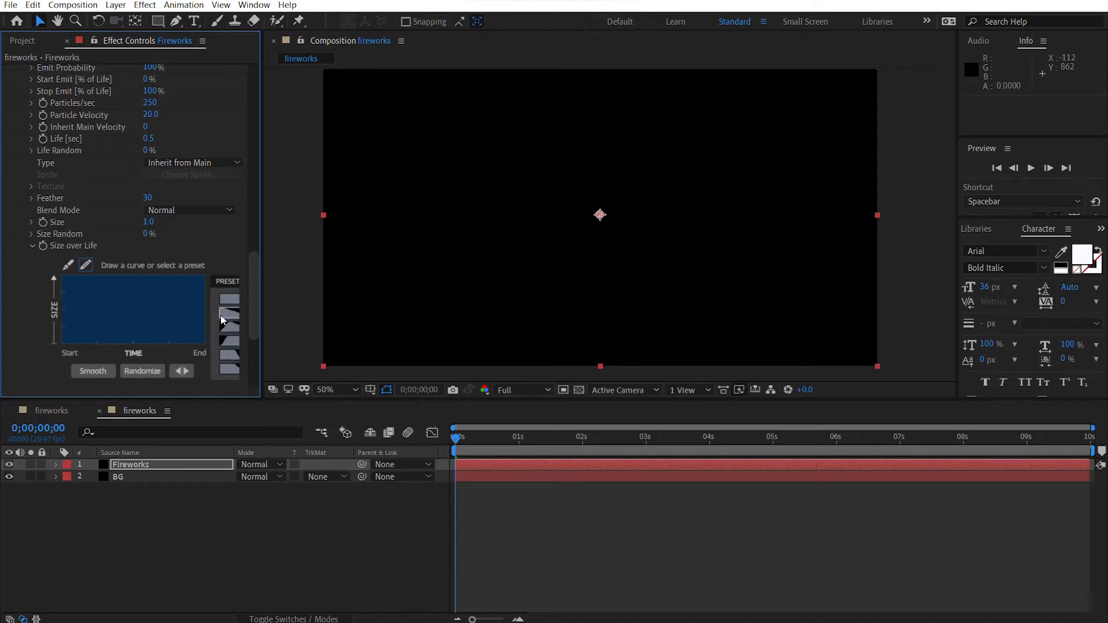
left_click(222, 314)
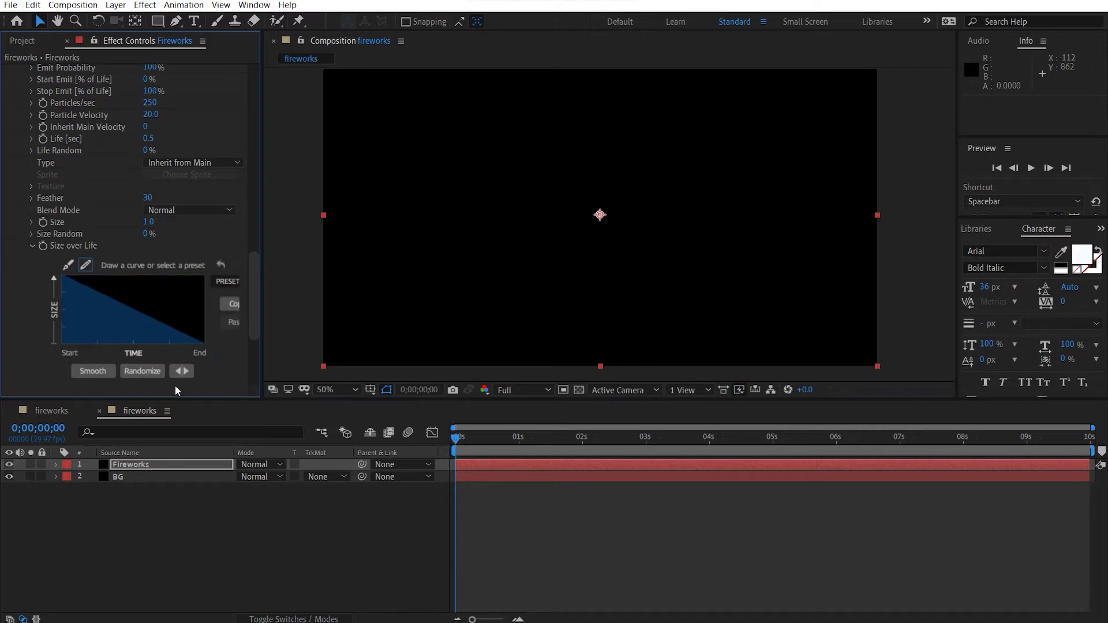
left_click_drag(475, 440, 553, 441)
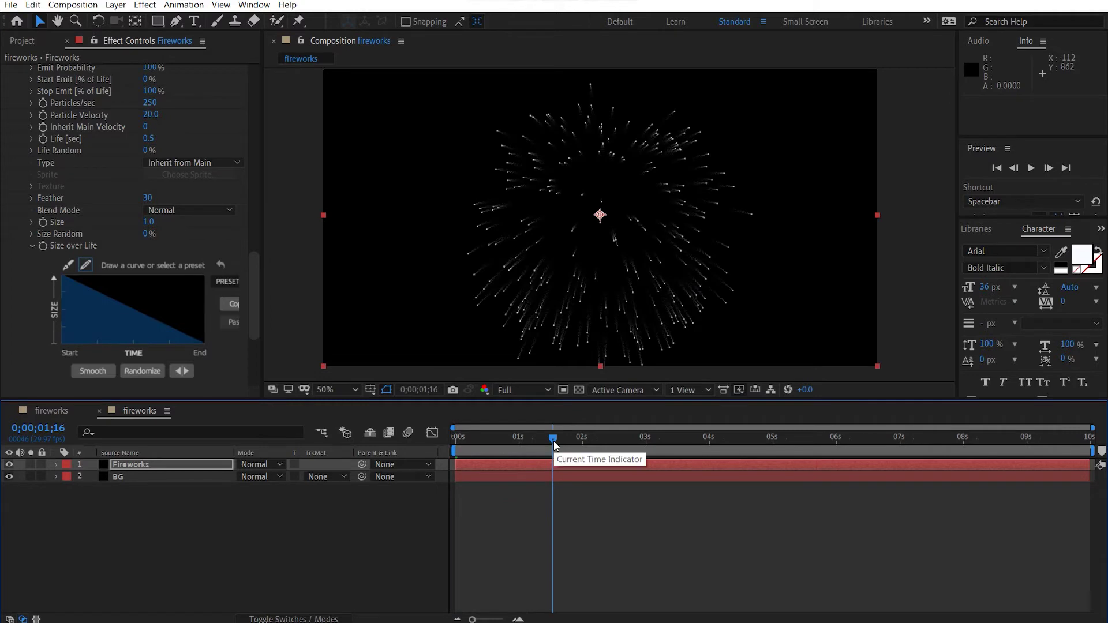
key("period")
key("period")
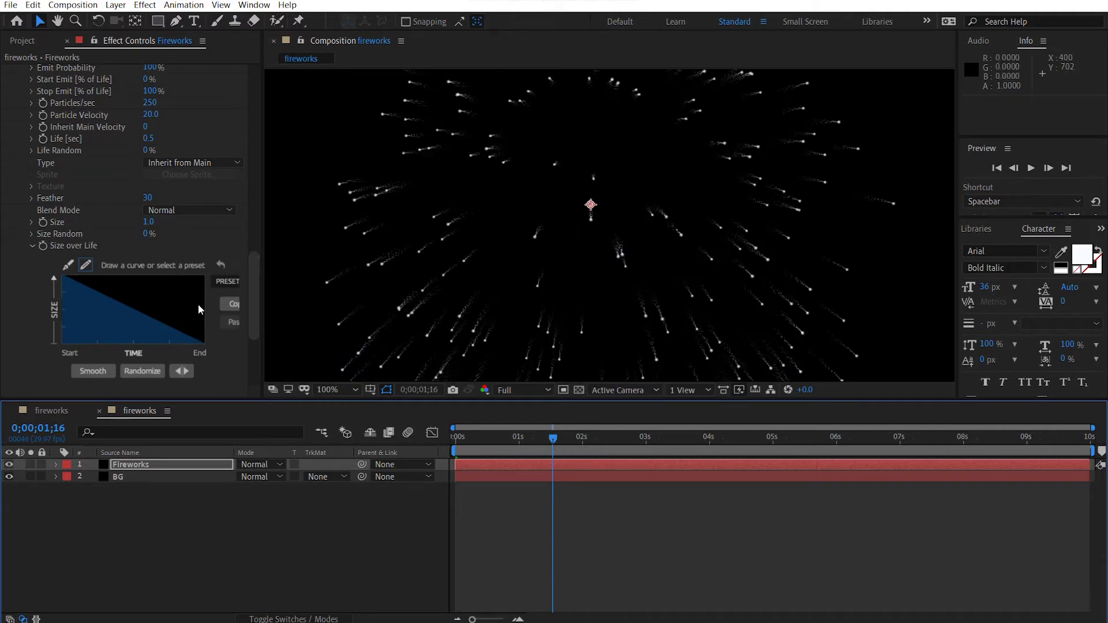
Apply the linear descending preset to the Aux System's Opacity over Life and inspect the trails up close.
left_click(32, 246)
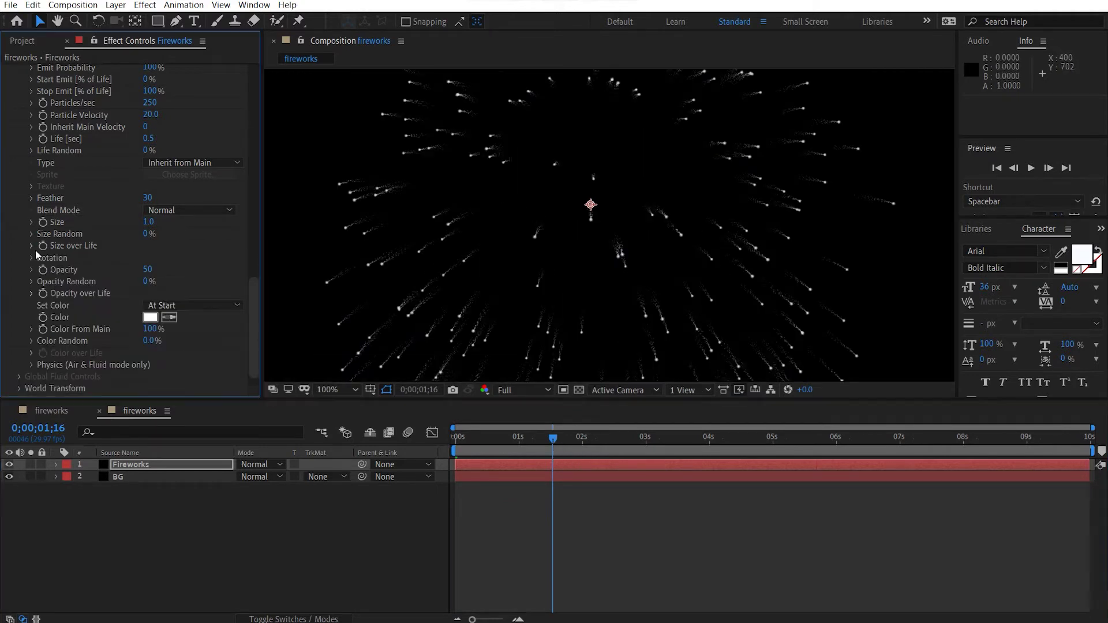
left_click(32, 291)
scroll(220, 284, "down", 2)
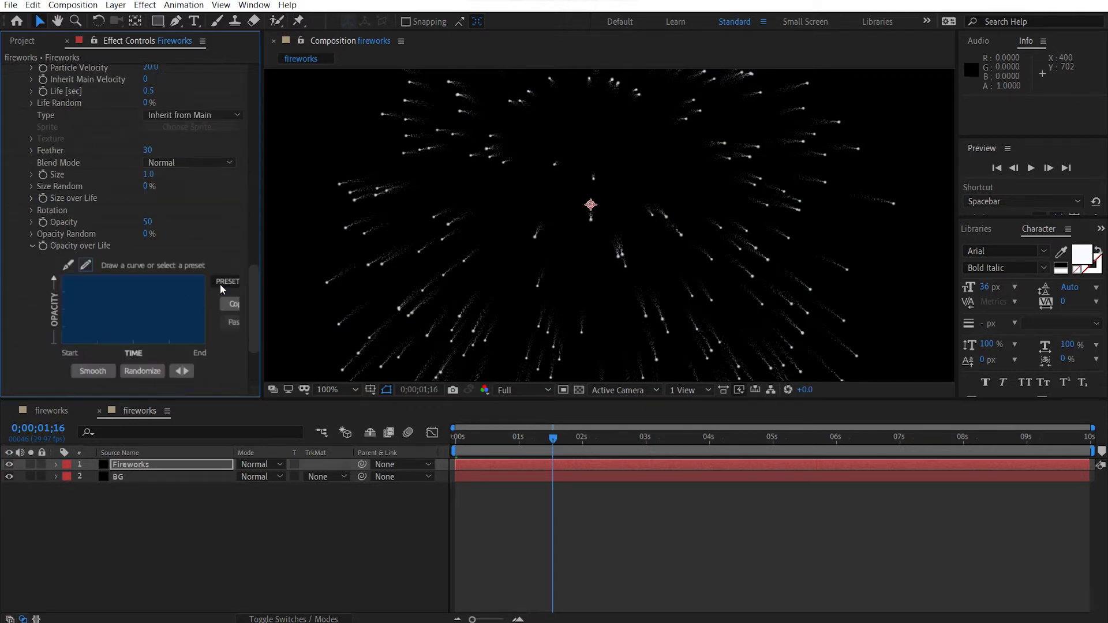
left_click(231, 285)
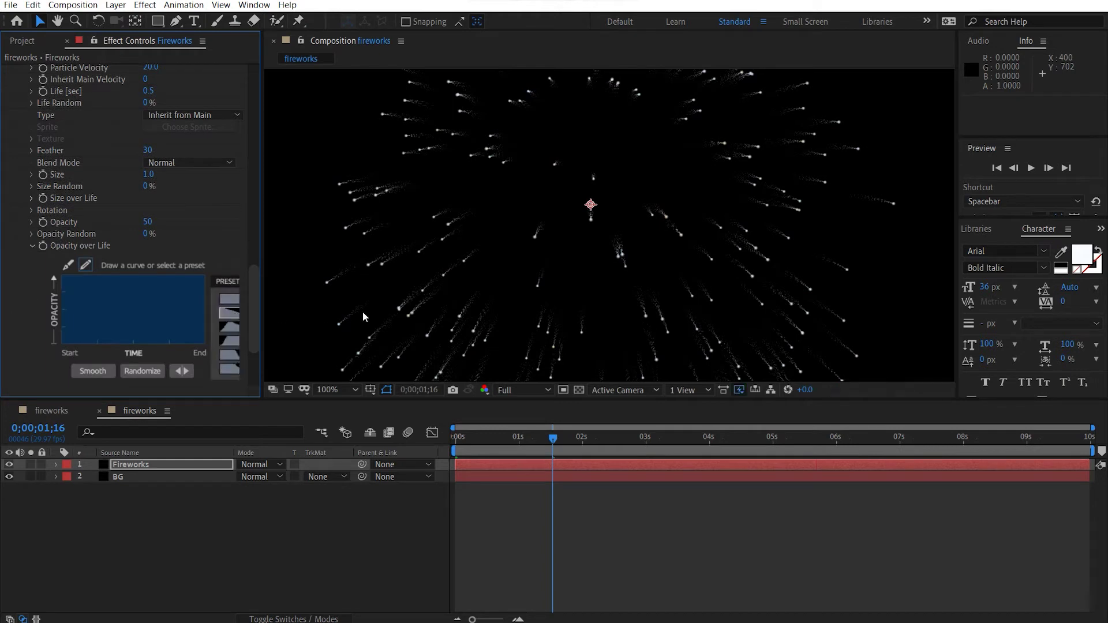
key("period")
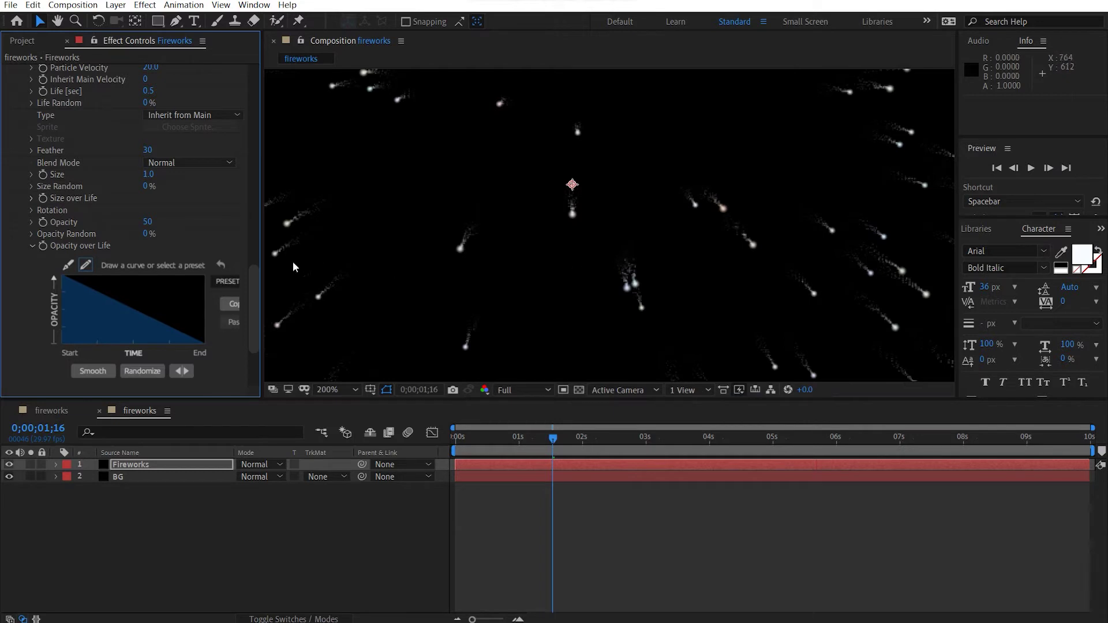
key("period")
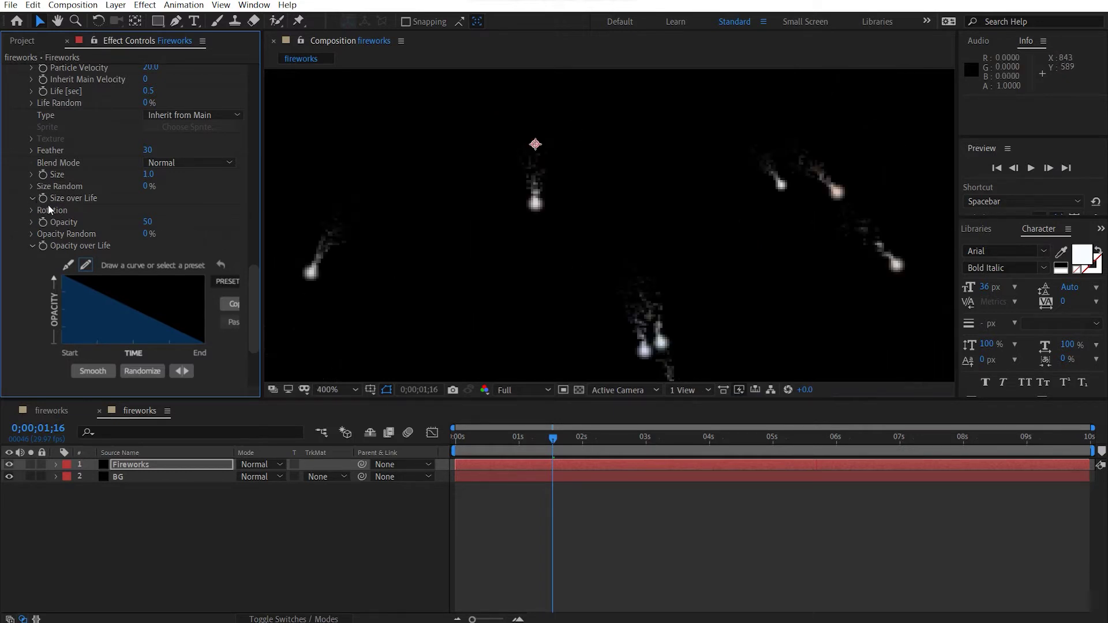
Reshape the Aux System's Size over Life into a smooth curve that stays full early and ends above zero.
left_click(32, 198)
left_click(68, 217)
left_click_drag(112, 252, 117, 209)
left_click_drag(157, 273, 169, 262)
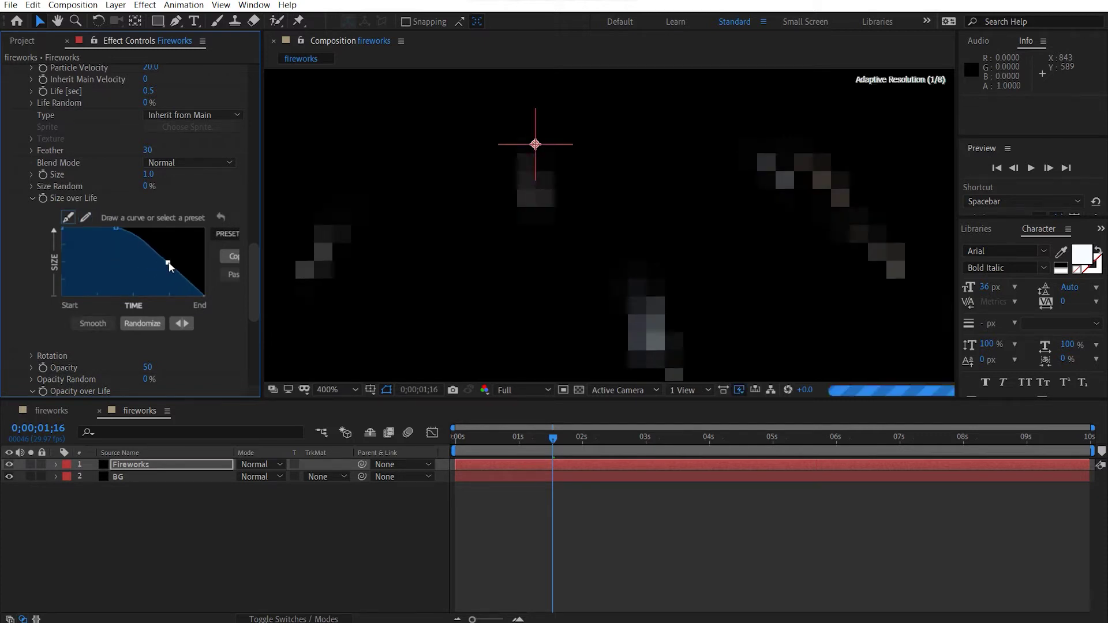
key("comma")
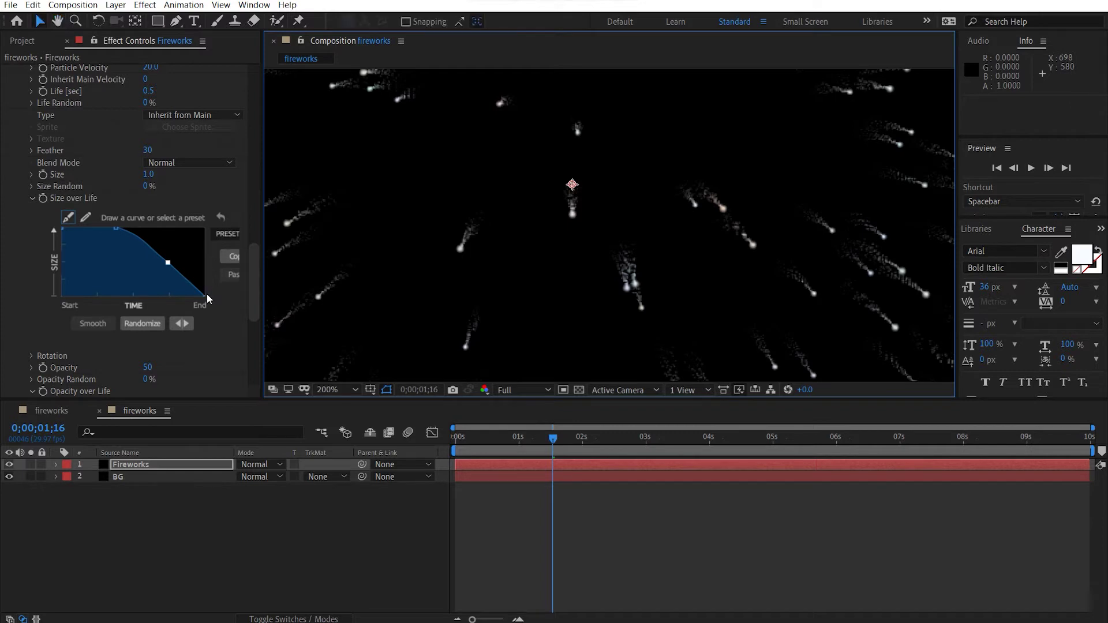
left_click_drag(205, 295, 172, 251)
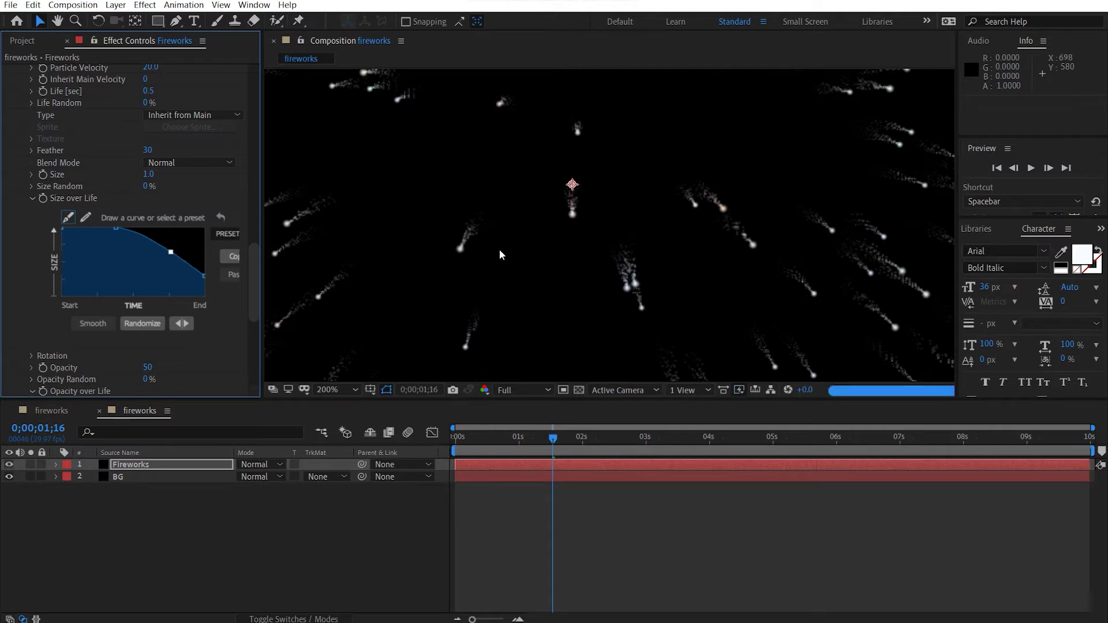
key("comma")
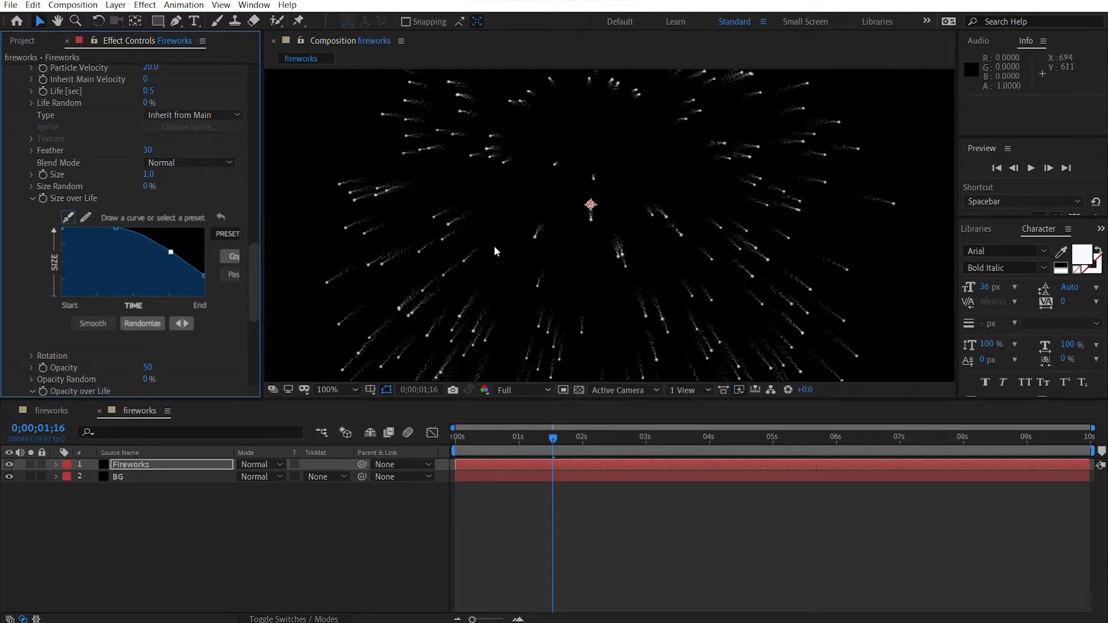
left_click(32, 198)
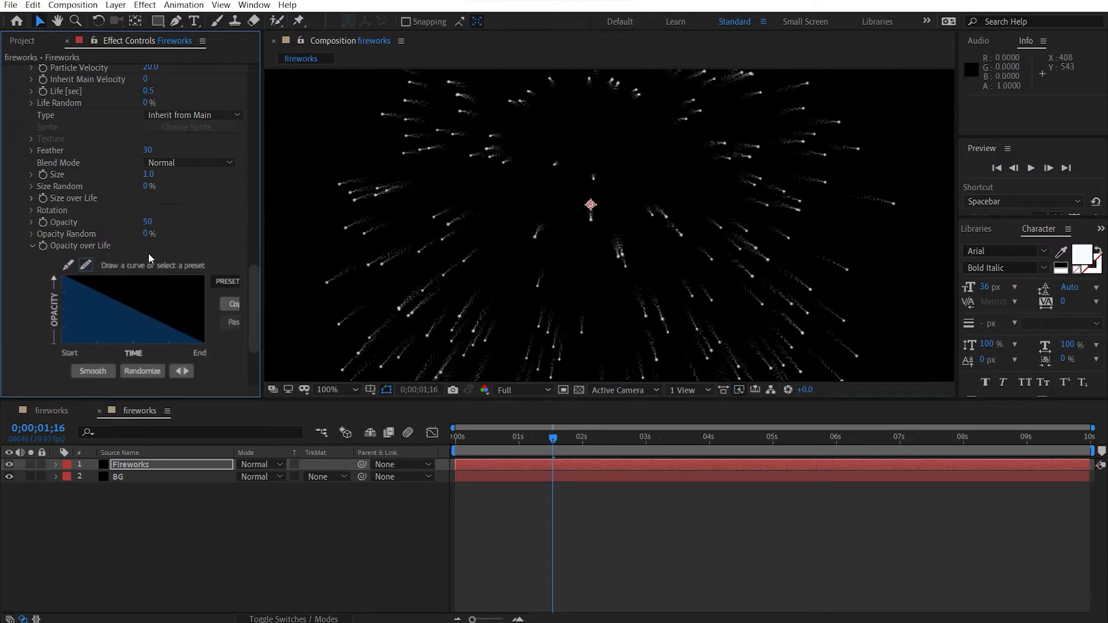
Set the Aux System's Particle Velocity to 25.
scroll(148, 253, "down", 3)
scroll(151, 277, "up", 8)
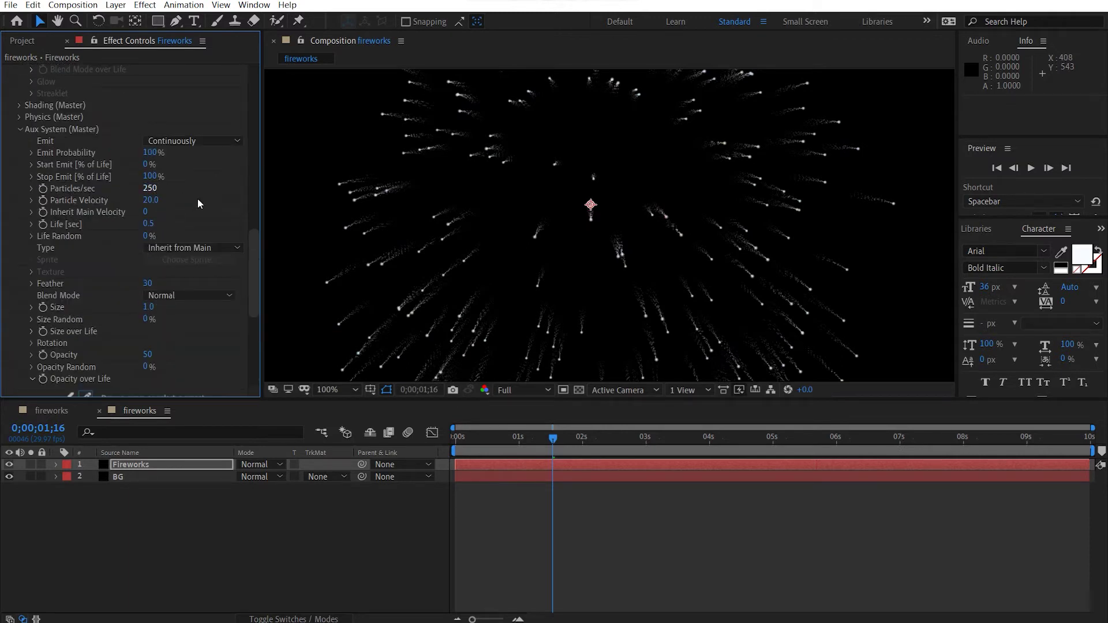
left_click(150, 201)
type("25")
key("Return")
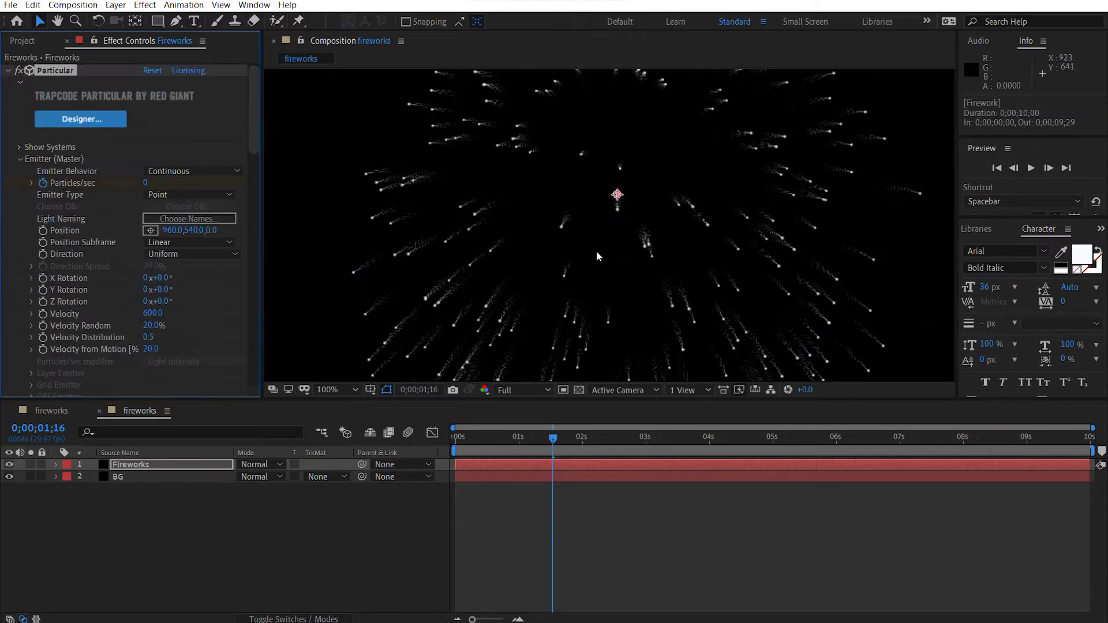
Duplicate the Fireworks layer and rename the copy Smoke.
scroll(597, 251, "down", 2)
left_click(601, 248)
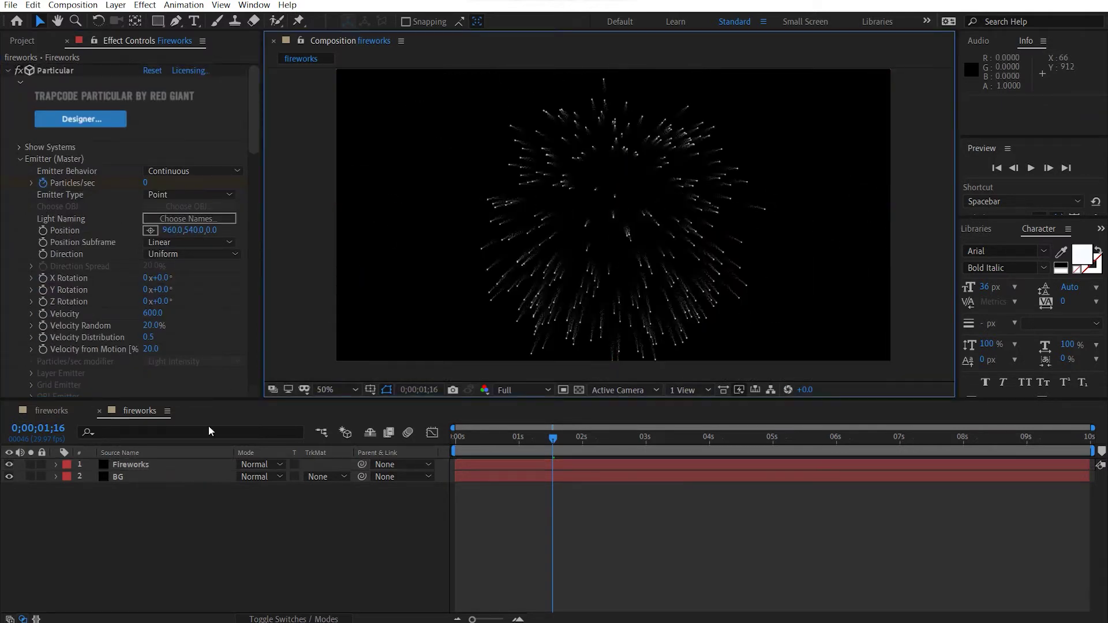
left_click(185, 462)
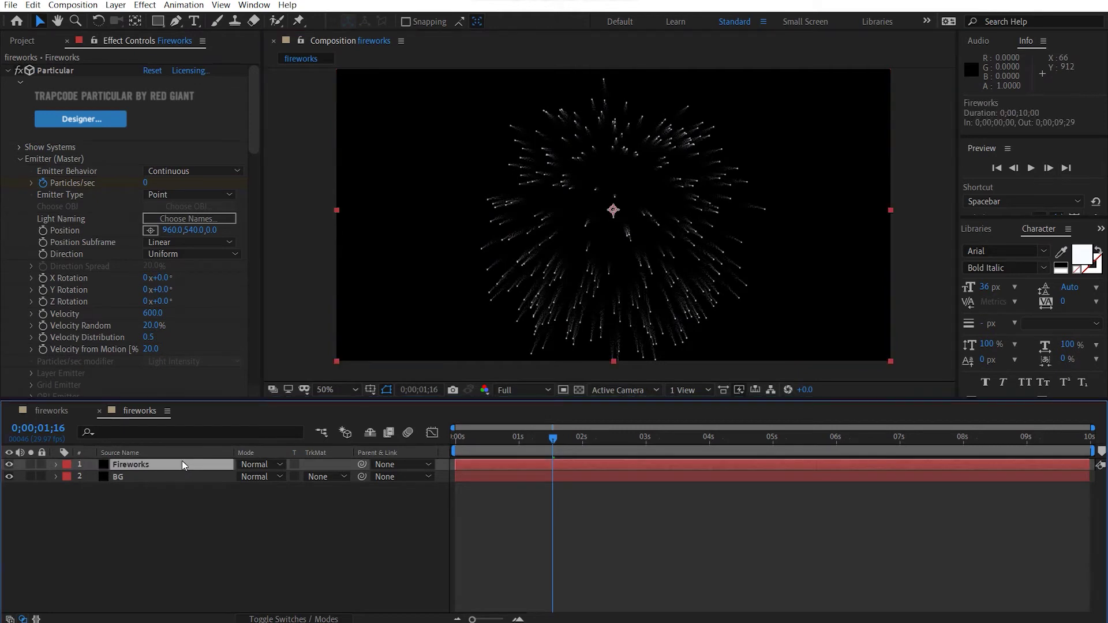
key("ctrl+d")
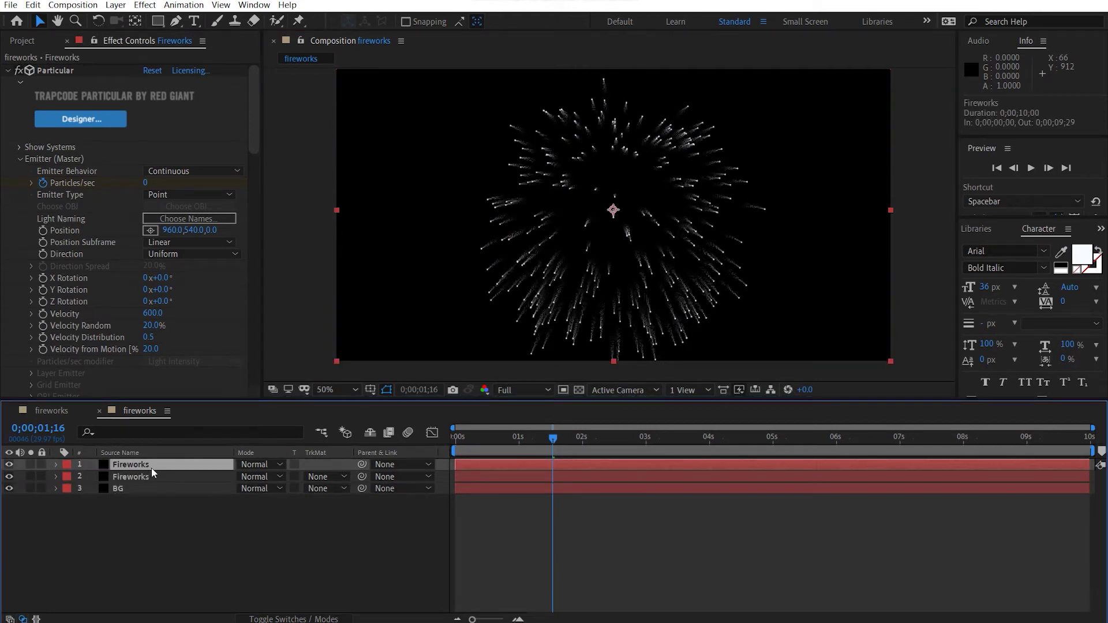
key("Return")
type("Smoke")
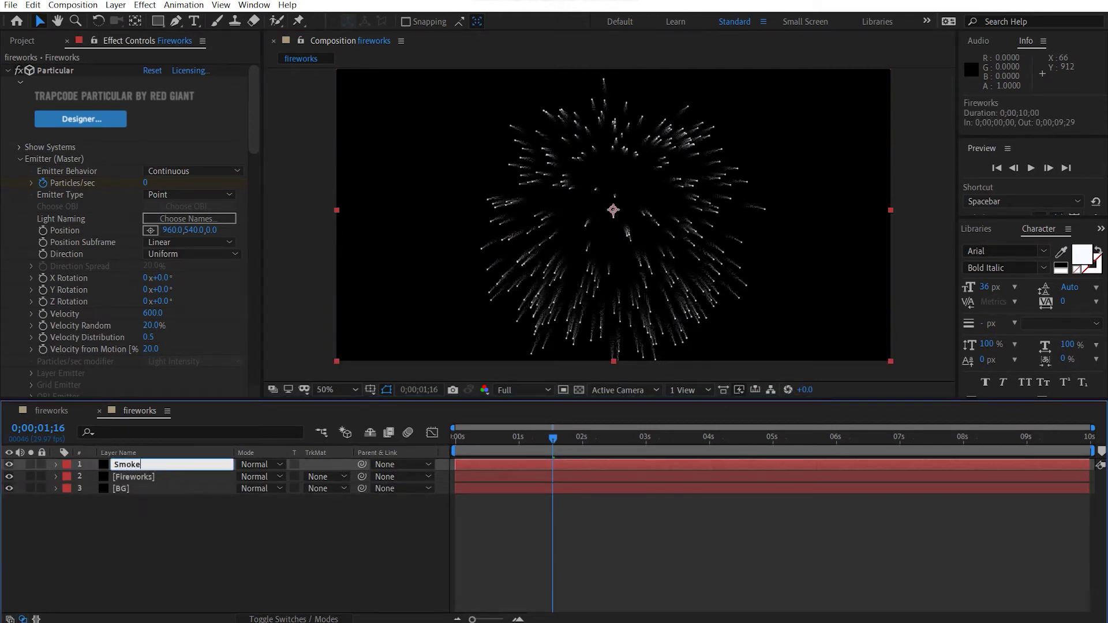
left_click(150, 538)
left_click(195, 468)
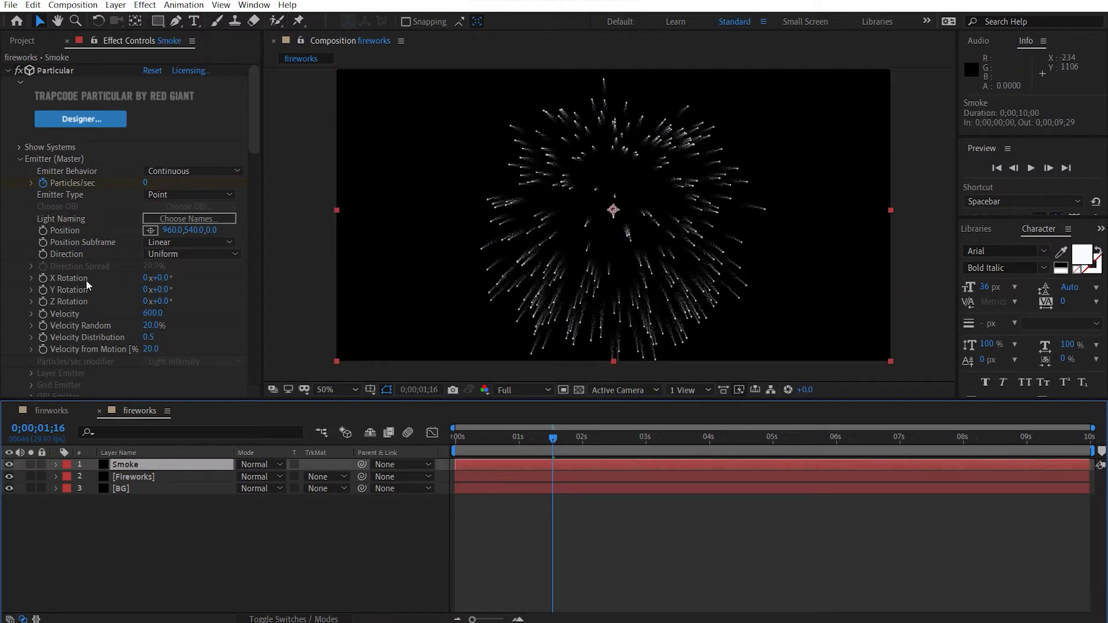
Set the Smoke layer's master particle Size to 0 and solo the layer to inspect its trails.
scroll(81, 251, "down", 5)
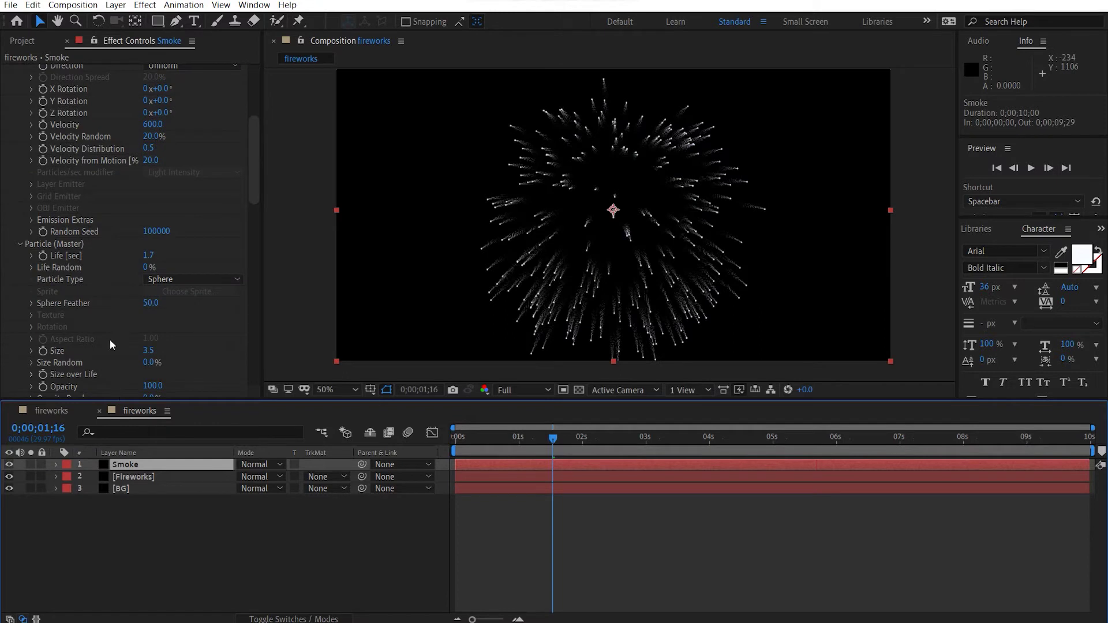
scroll(68, 262, "down", 1)
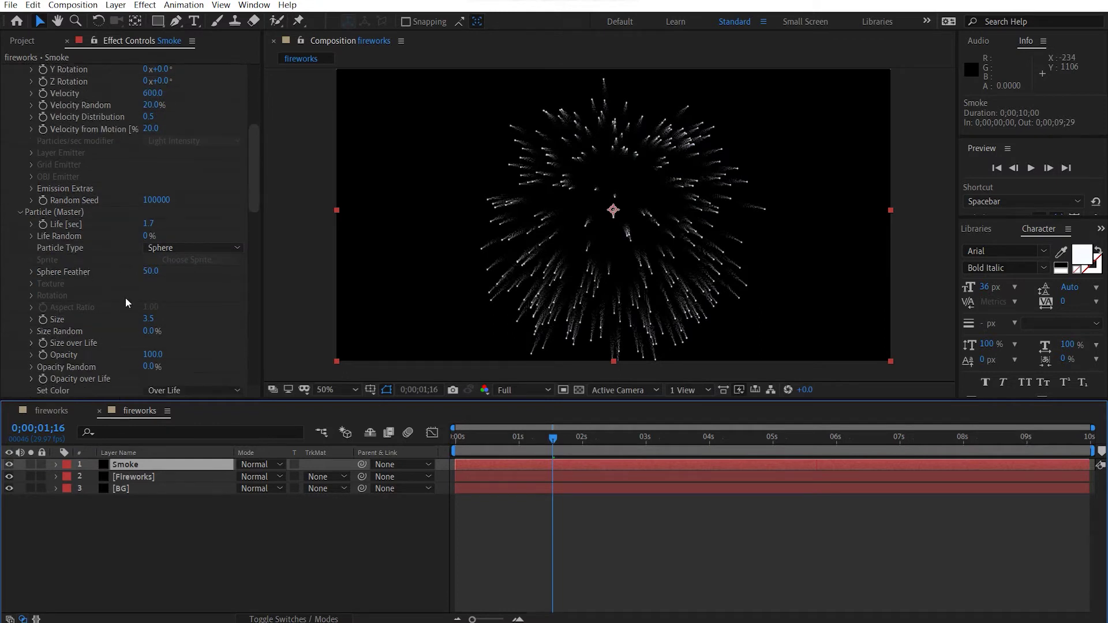
left_click_drag(148, 319, 4, 329)
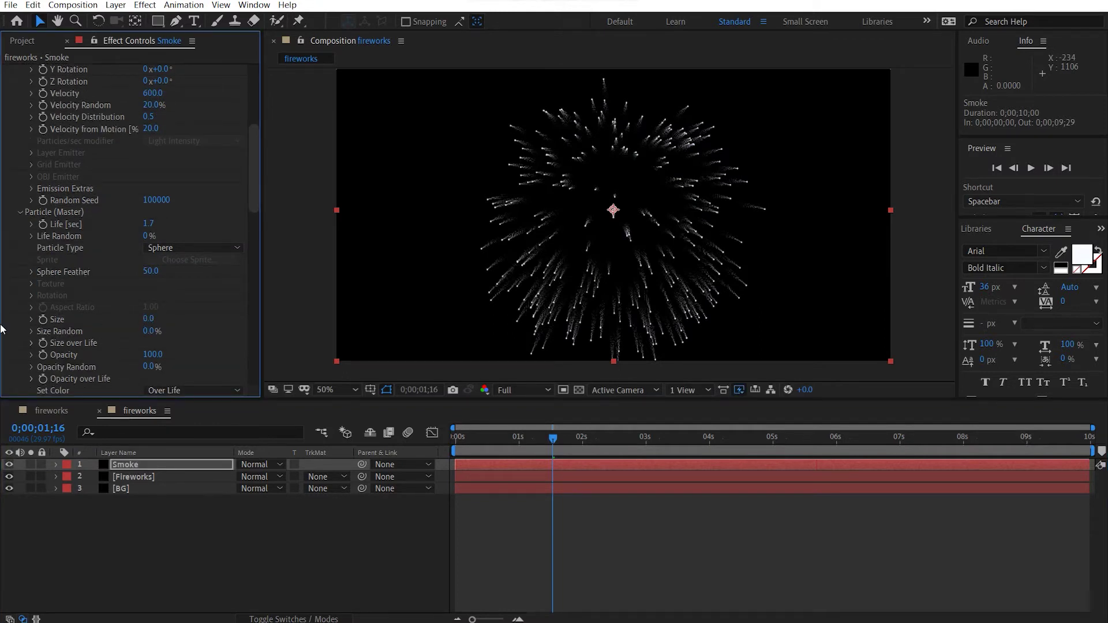
key("period")
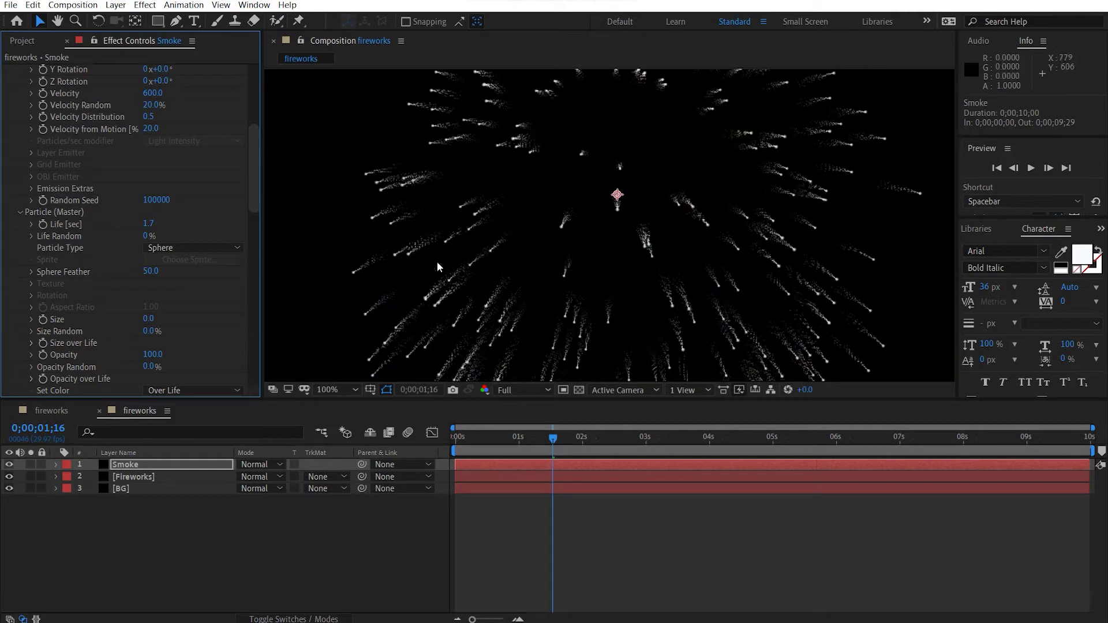
left_click(31, 465)
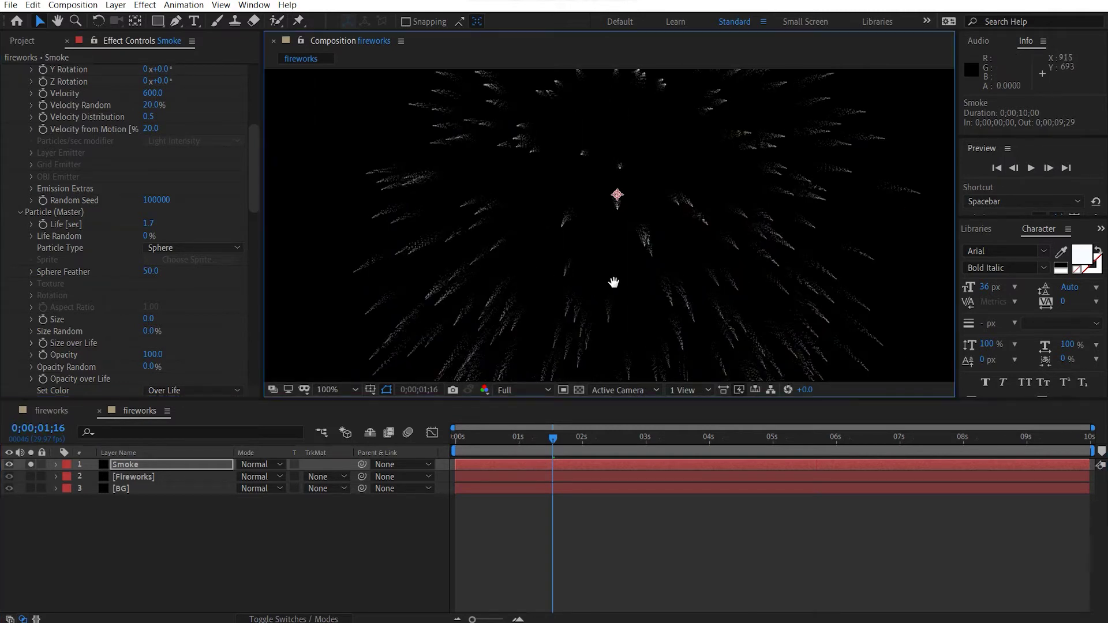
key("period")
Switch the Smoke layer's master particle Set Color to At Start and make the color dark gray.
scroll(159, 297, "down", 5)
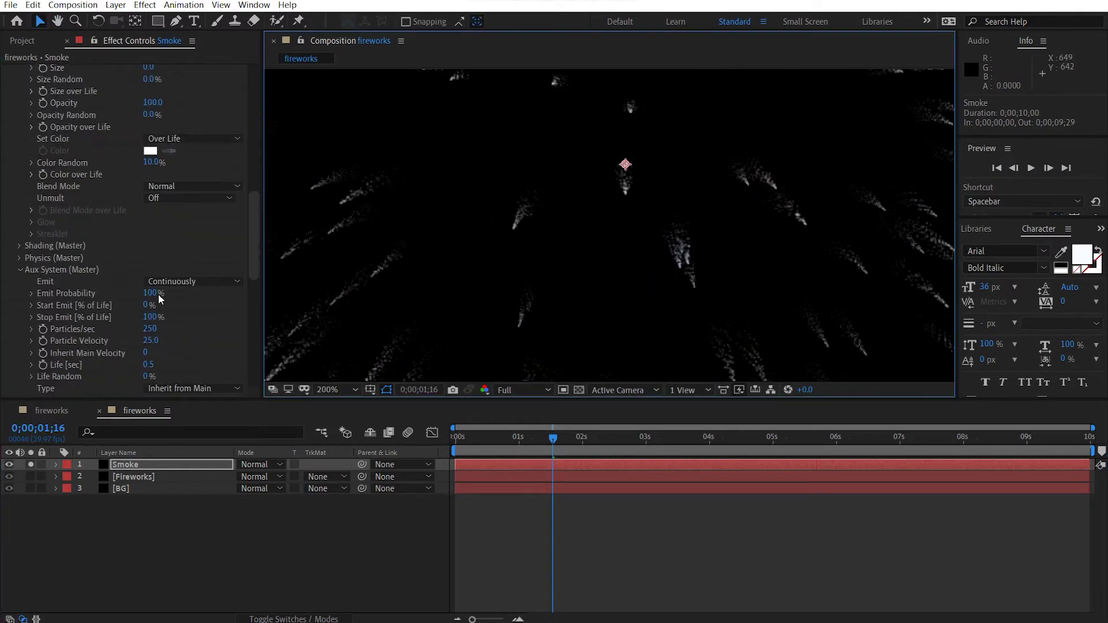
left_click(171, 234)
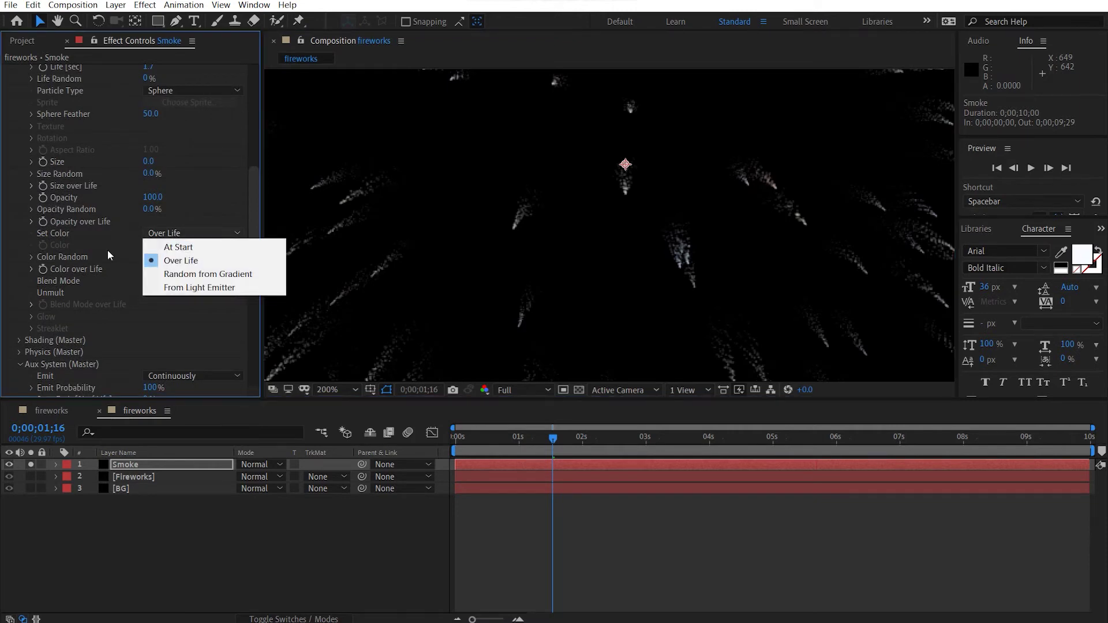
left_click(161, 257)
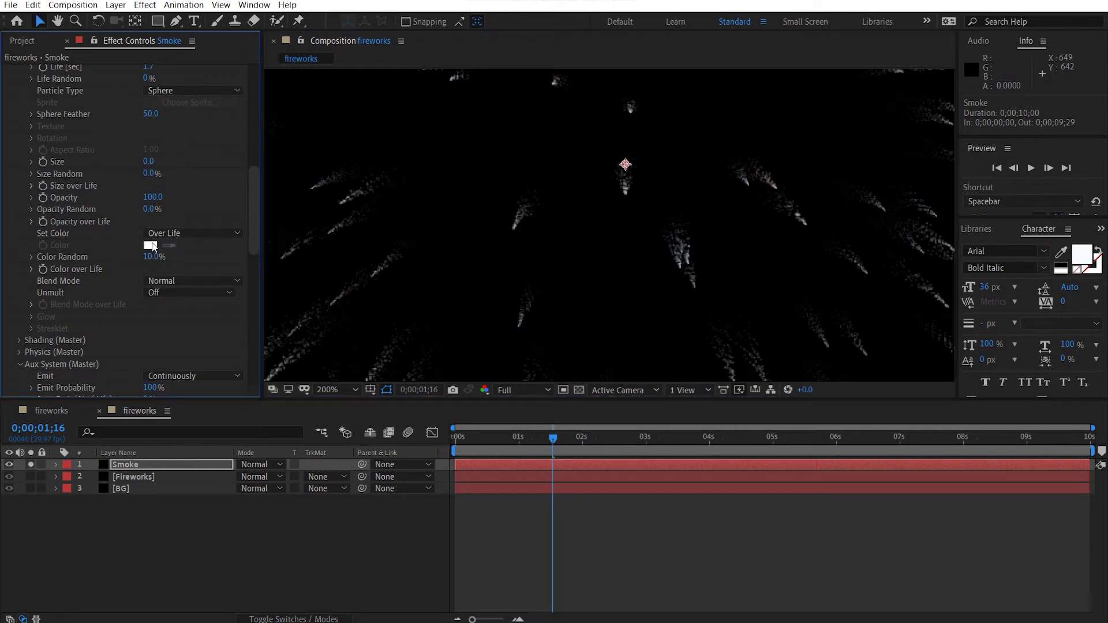
left_click(170, 234)
left_click(177, 248)
left_click(150, 245)
left_click_drag(165, 247, 1, 251)
left_click(363, 134)
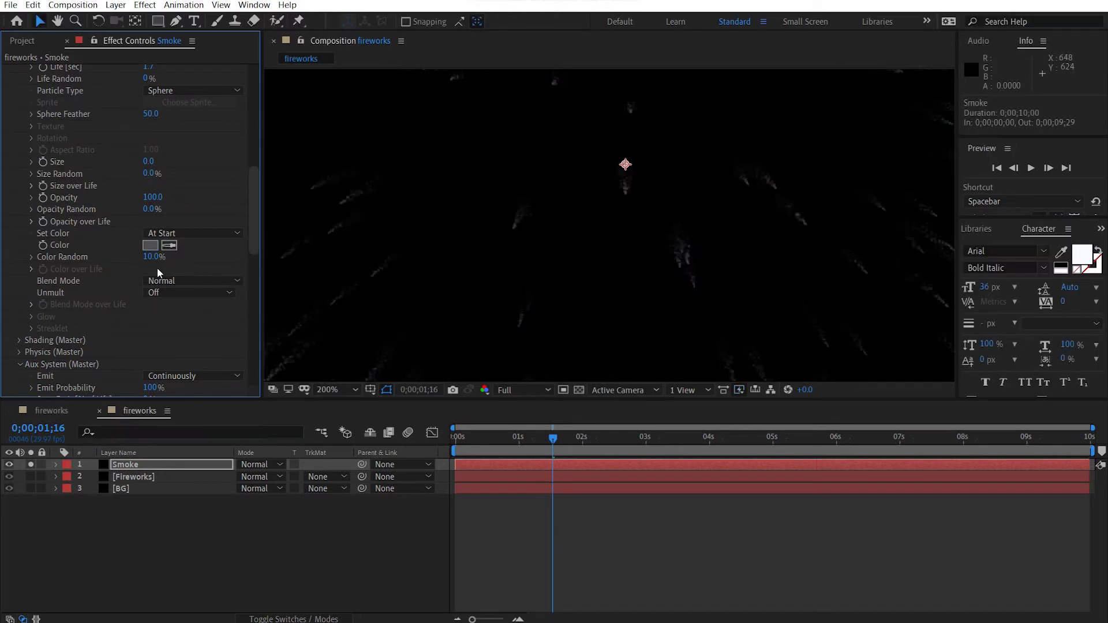
Set the Smoke layer's Aux System particle Size to 19.
scroll(156, 267, "down", 3)
scroll(154, 272, "down", 3)
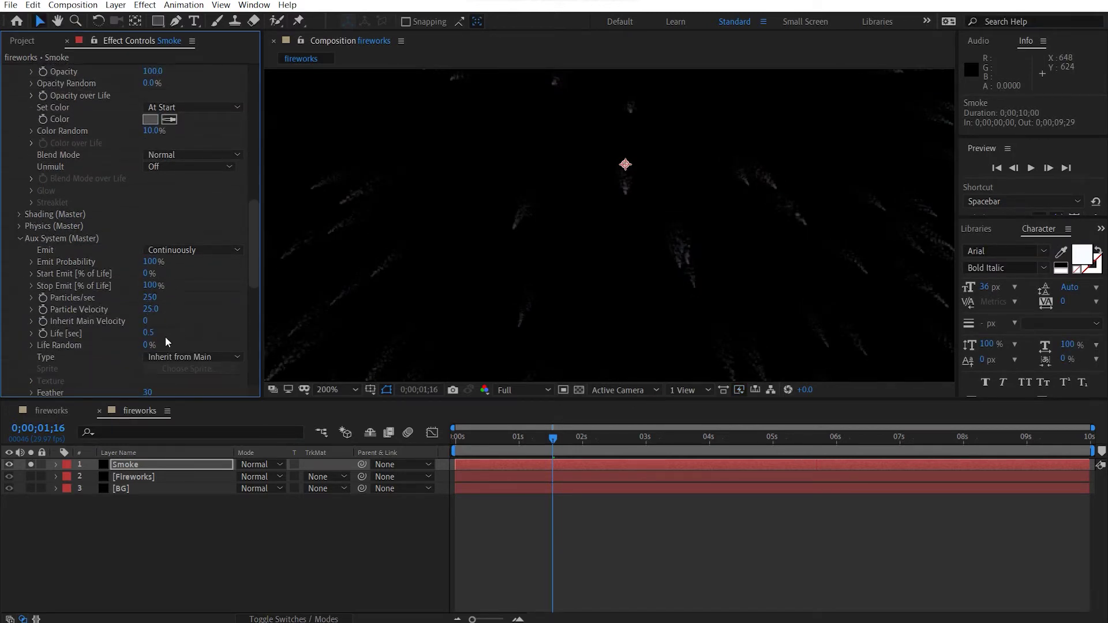
scroll(165, 337, "down", 1)
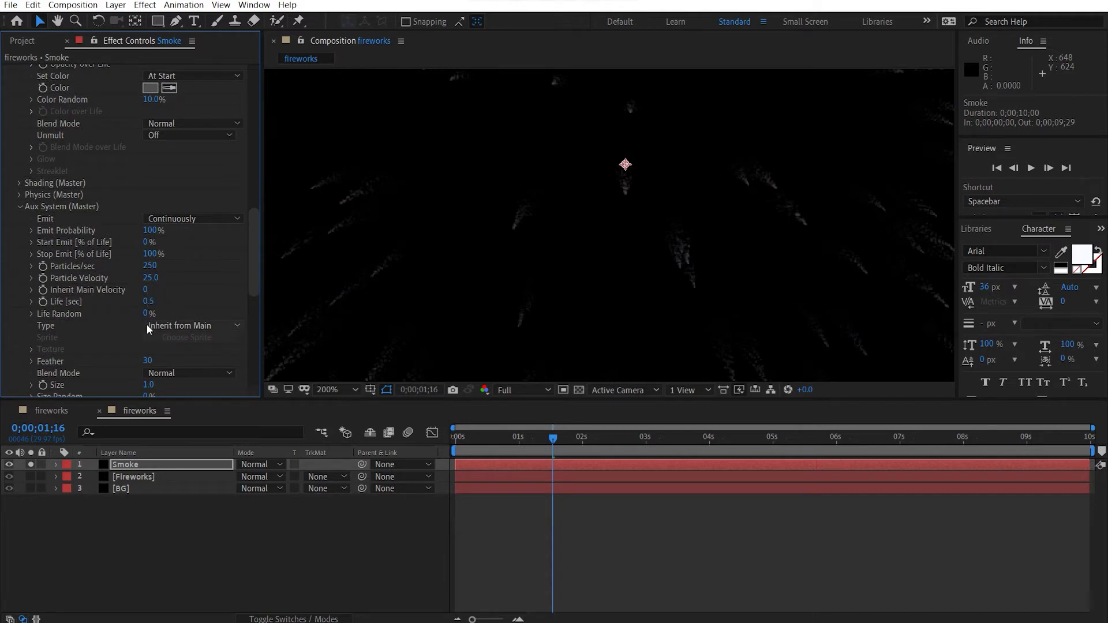
scroll(147, 324, "down", 3)
left_click_drag(148, 325, 165, 322)
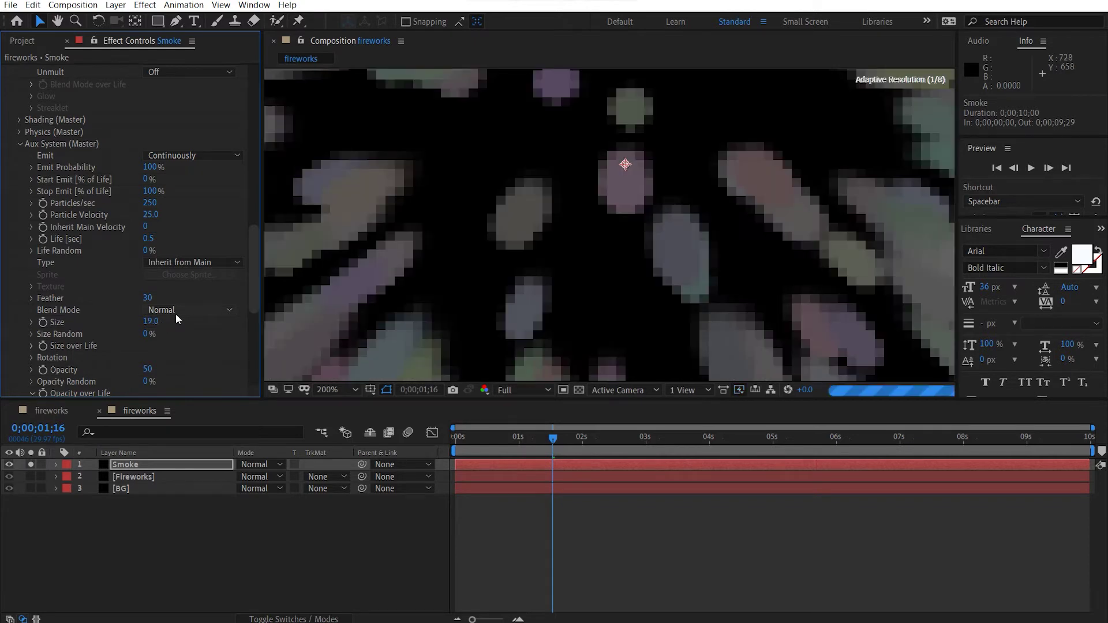
Set the Smoke layer's master particle Color Random to 0%.
scroll(176, 313, "down", 6)
scroll(163, 217, "up", 18)
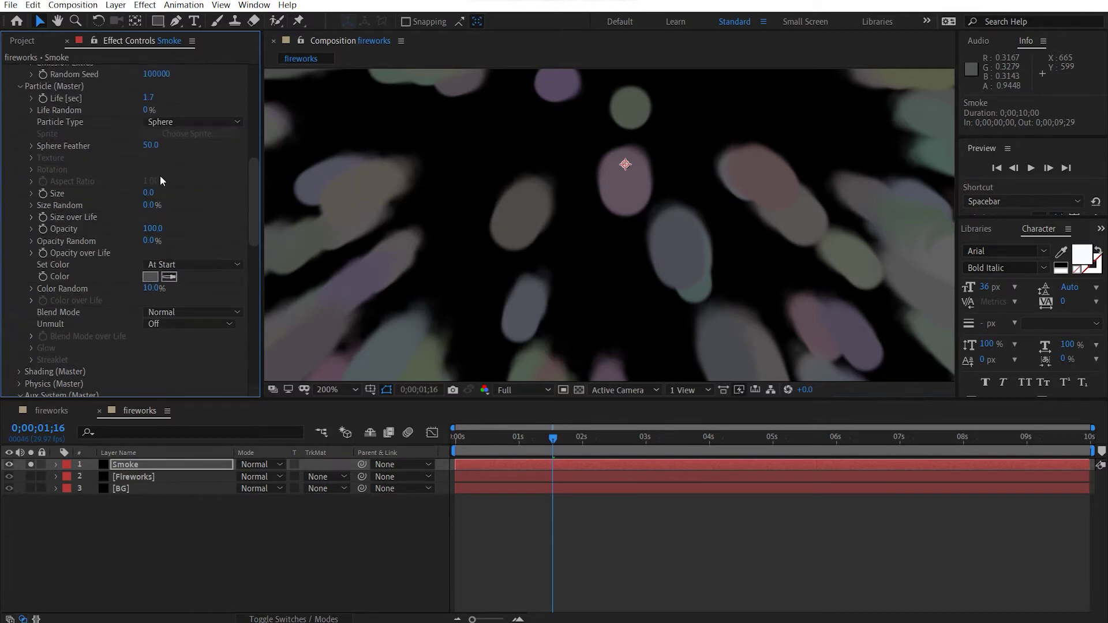
scroll(183, 257, "down", 2)
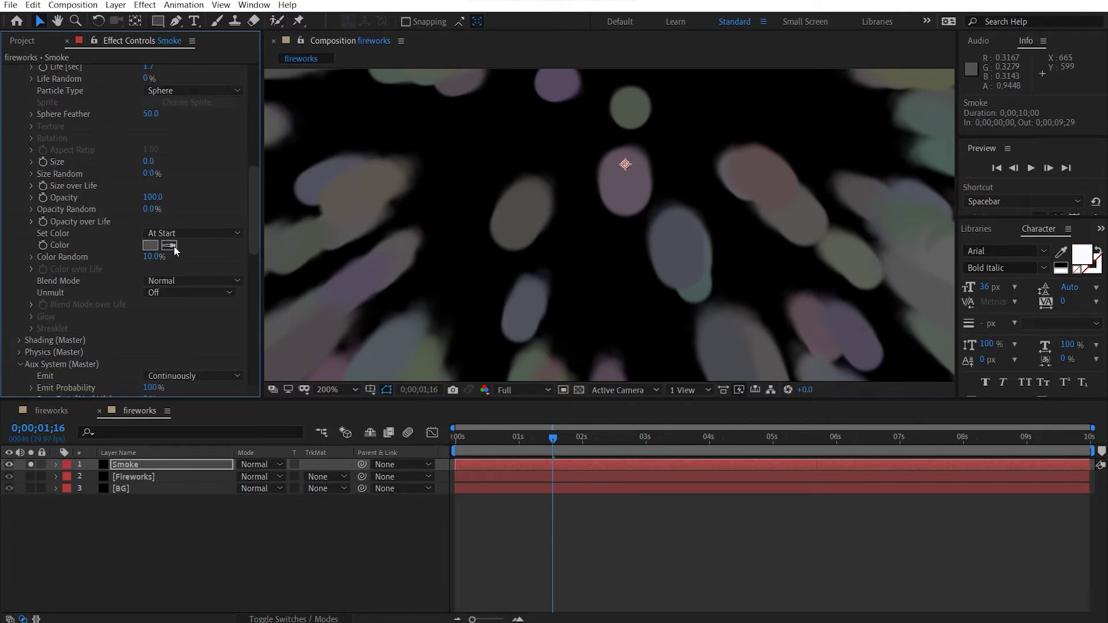
left_click_drag(158, 257, 102, 253)
Set the Smoke layer's Aux System Opacity to .3.
scroll(139, 272, "down", 12)
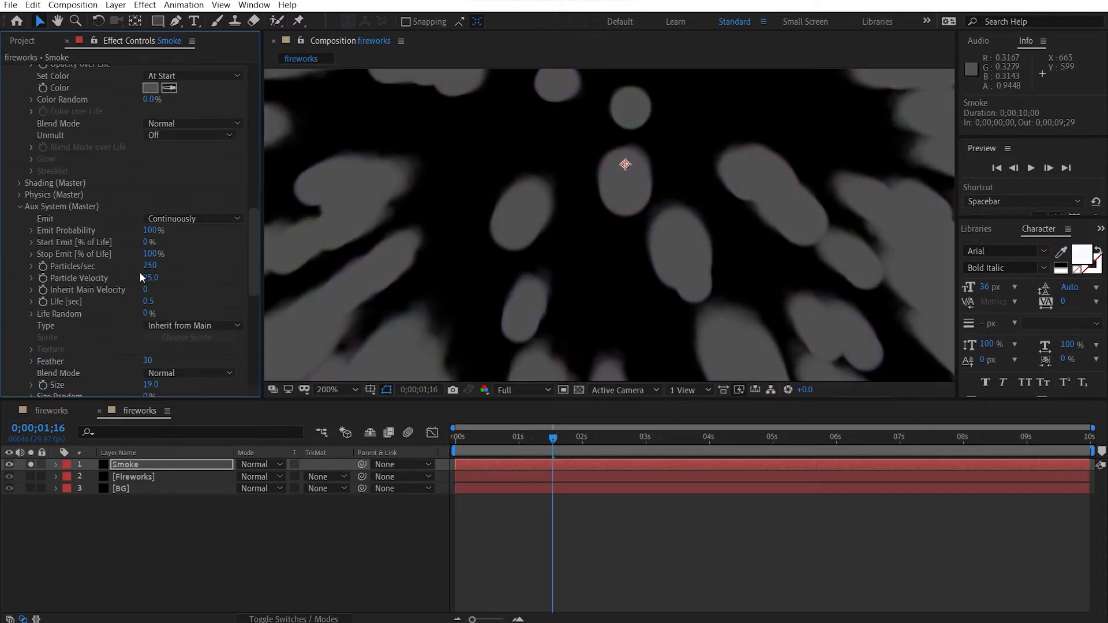
scroll(149, 340, "down", 2)
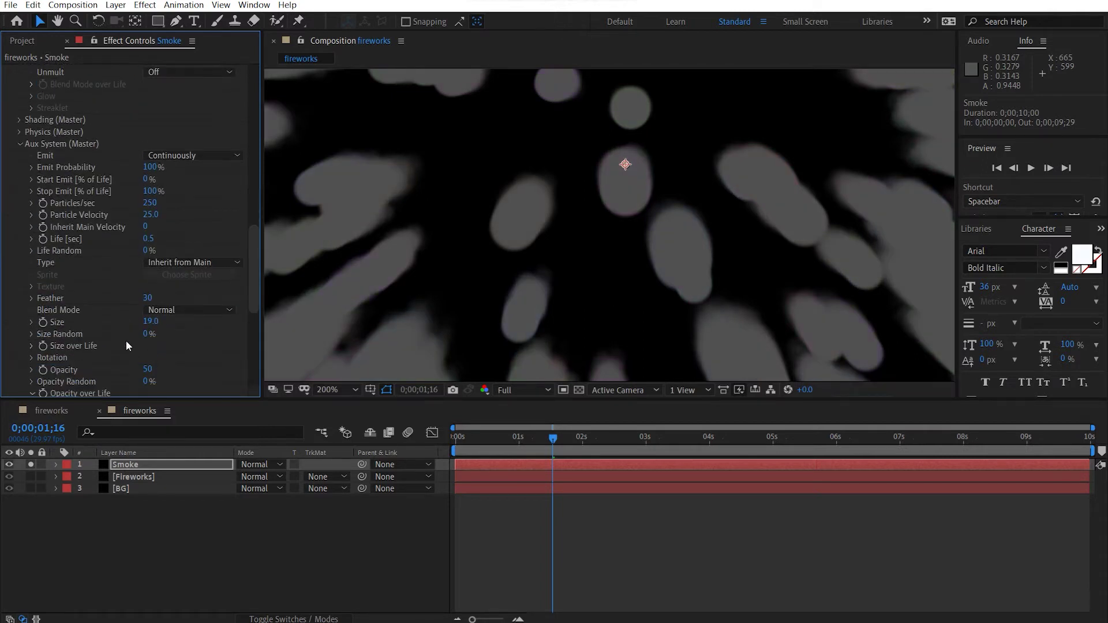
left_click(148, 369)
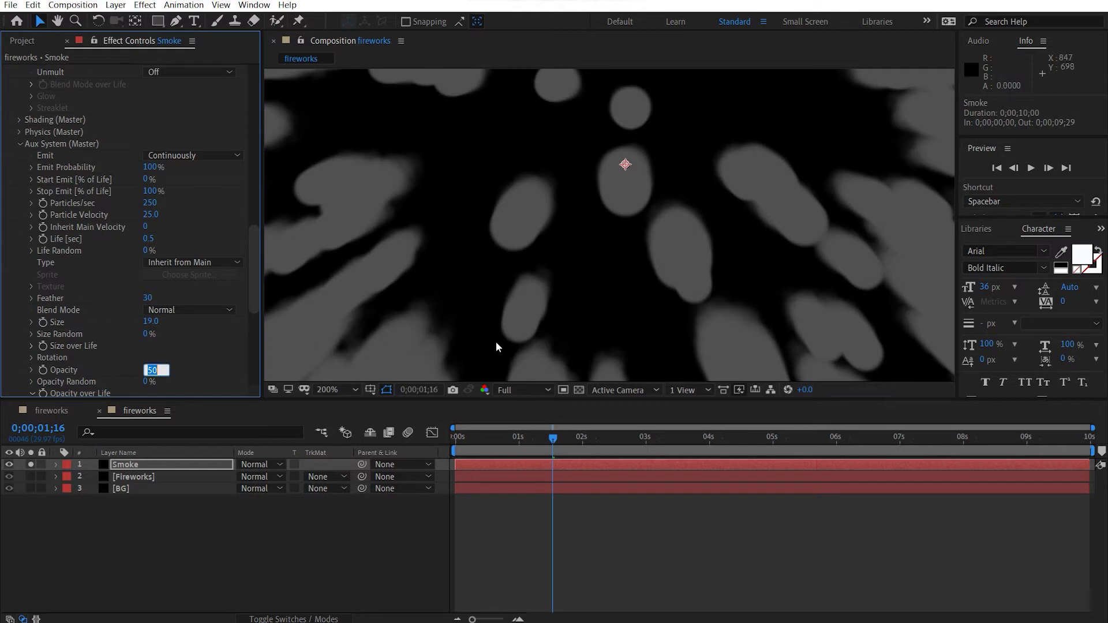
key("BackSpace")
type(".3")
key("Return")
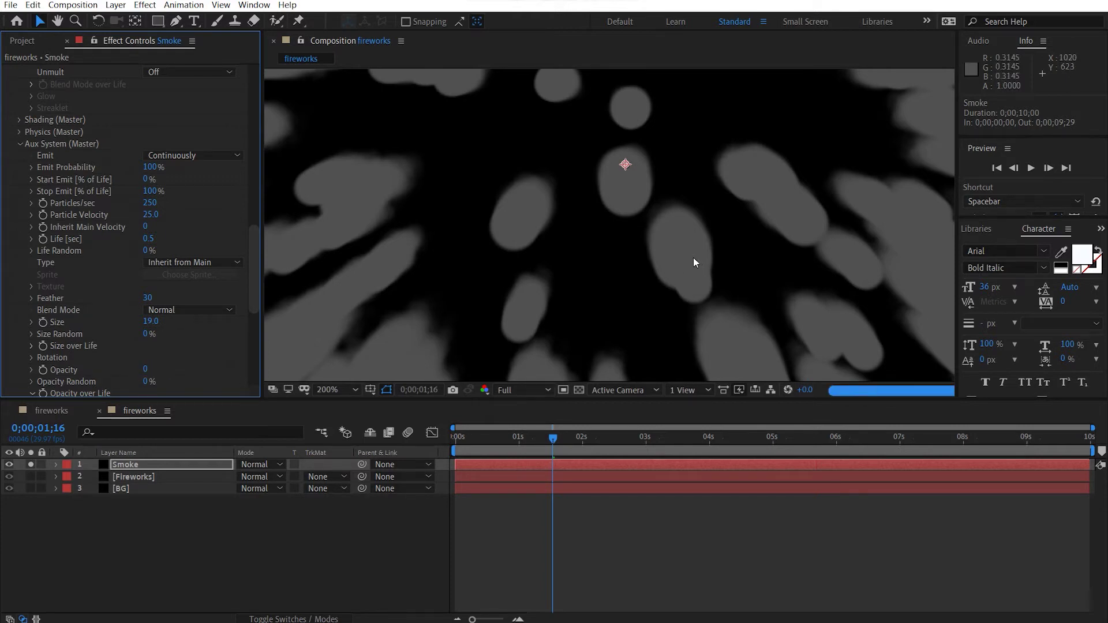
Check the whole smoke burst in the composition and set its Aux System particle Size to 25.
key("comma")
left_click_drag(502, 243, 512, 263)
key("comma")
key("v")
scroll(121, 365, "down", 3)
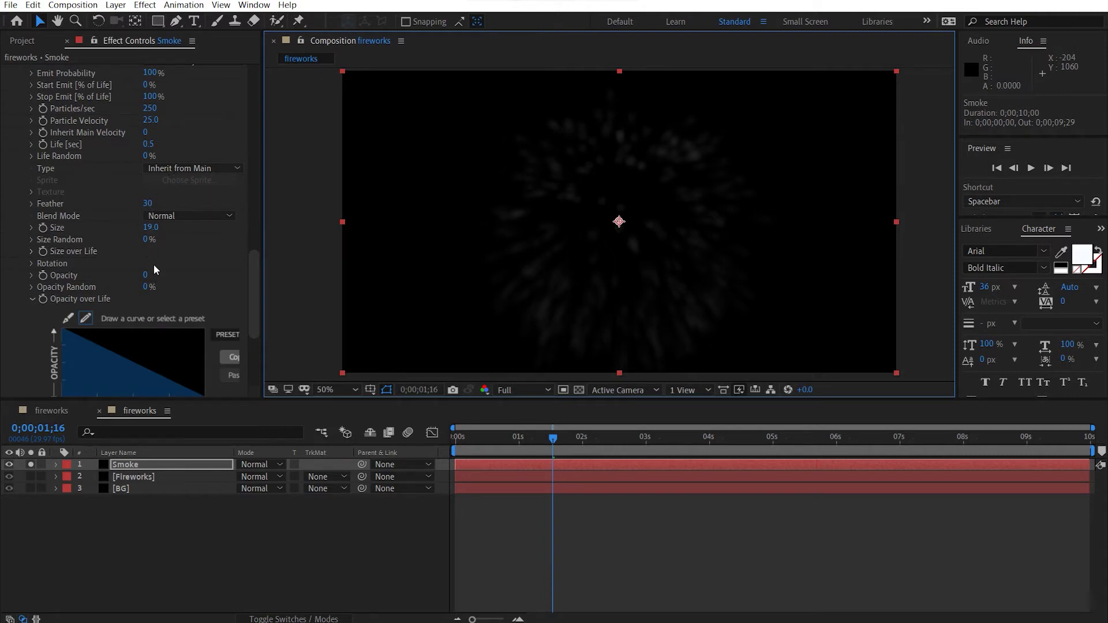
left_click(150, 227)
type("25")
key("Return")
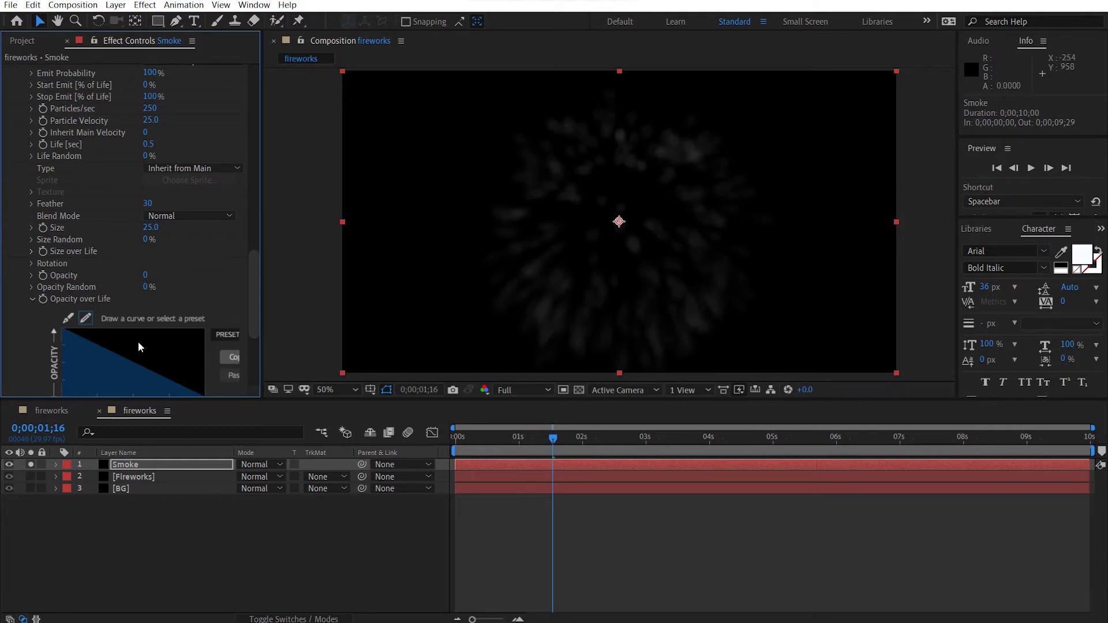
Turn off solo for the Smoke layer and inspect the smoke trails up close together with the fireworks.
scroll(142, 346, "down", 3)
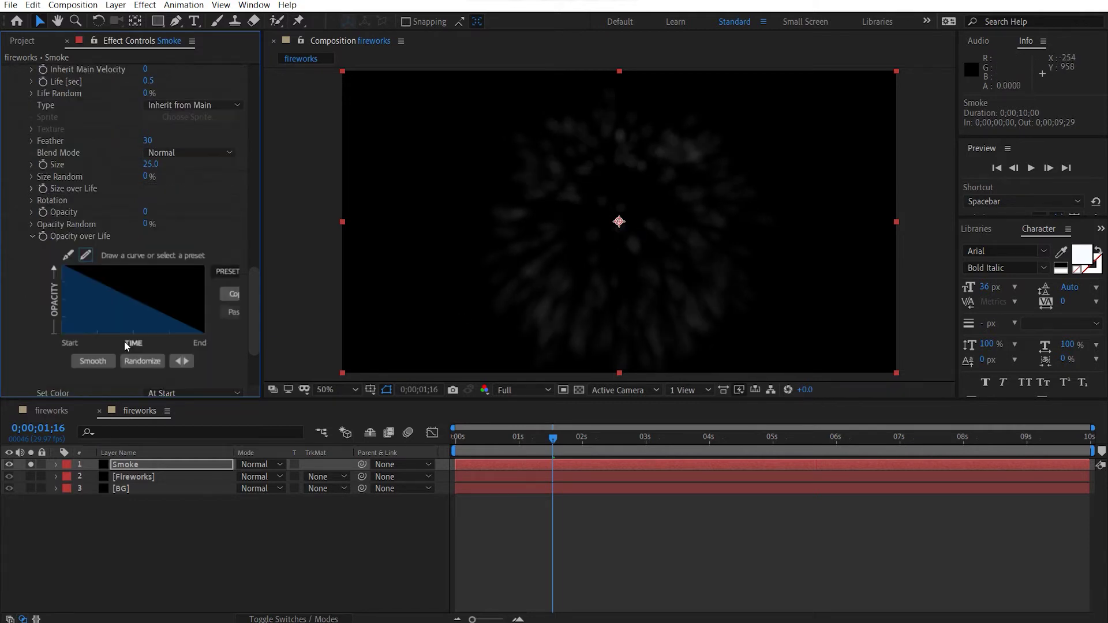
left_click(32, 236)
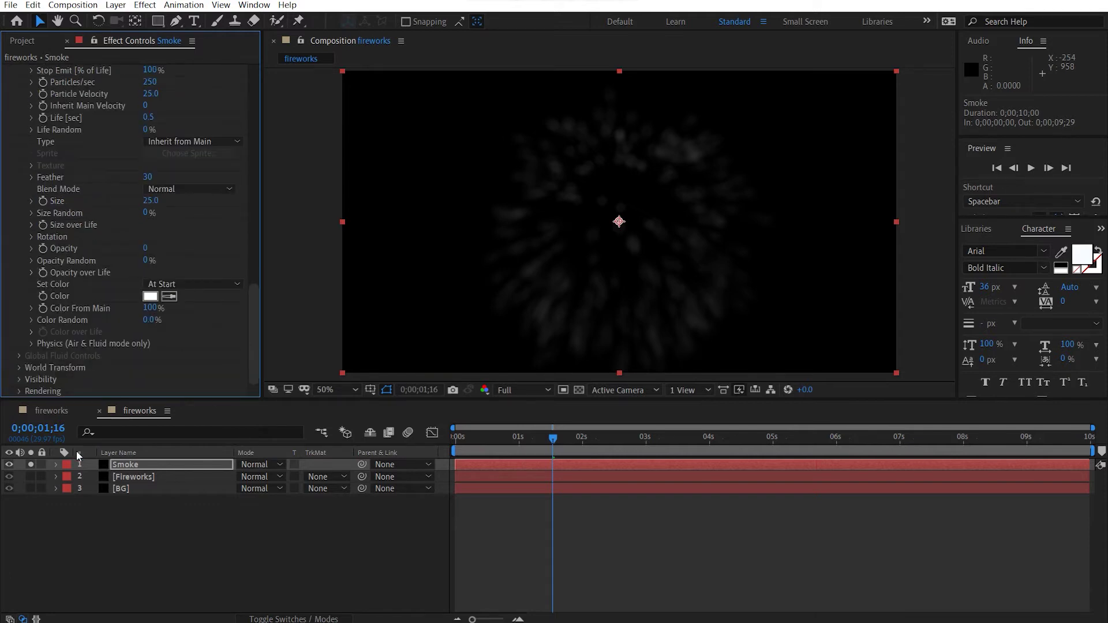
left_click(31, 464)
key("period")
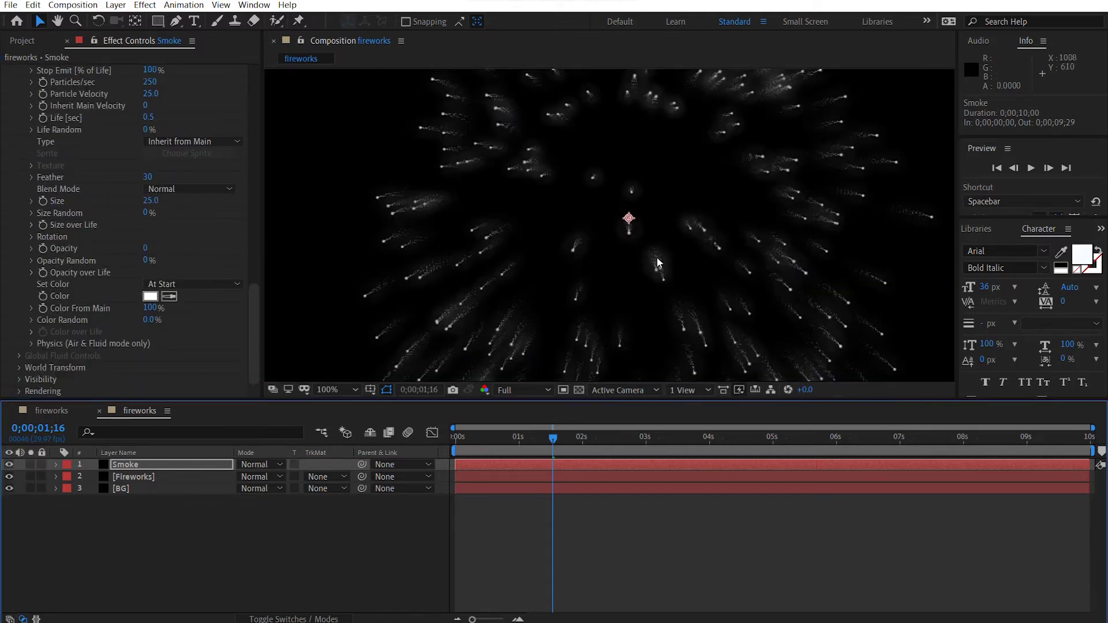
key("h")
key("period")
left_click_drag(686, 209, 538, 369)
key("v")
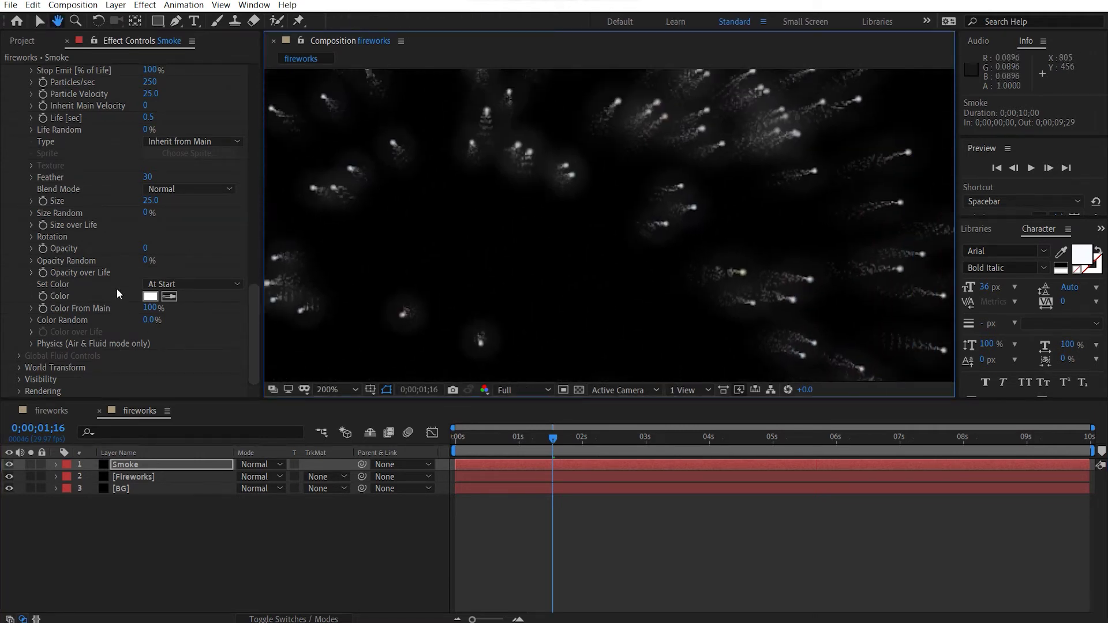
Set the Smoke layer's Aux System particle Size to 30.
scroll(116, 276, "up", 2)
left_click(151, 232)
type("30")
key("Return")
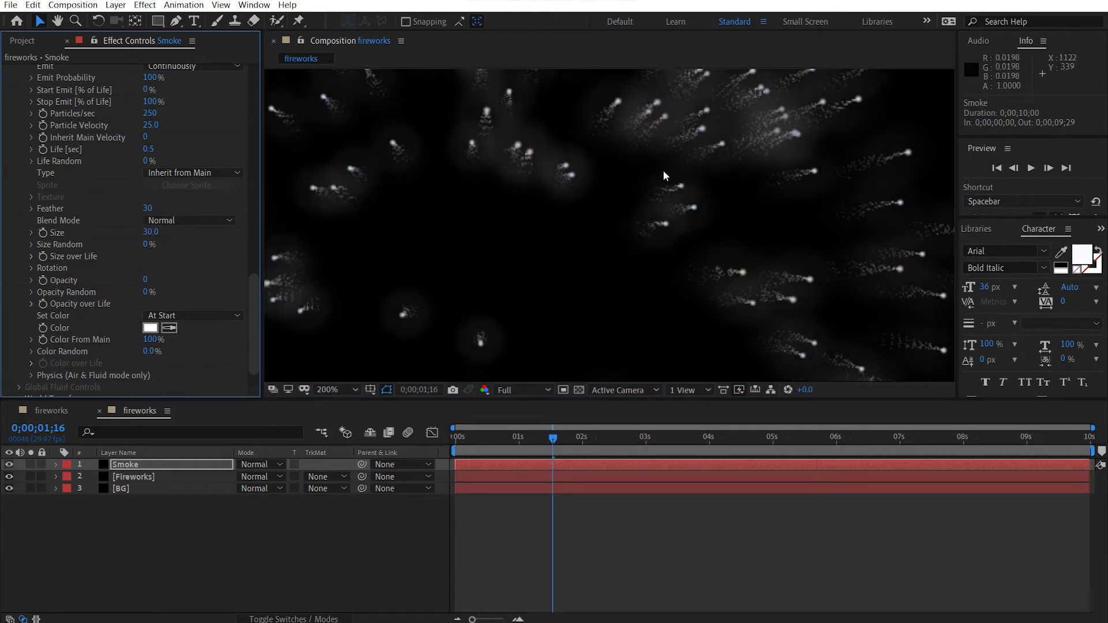
Preview the combined fireworks and smoke animation from the first frame.
scroll(711, 230, "down", 2)
key("h")
left_click_drag(438, 284, 508, 218)
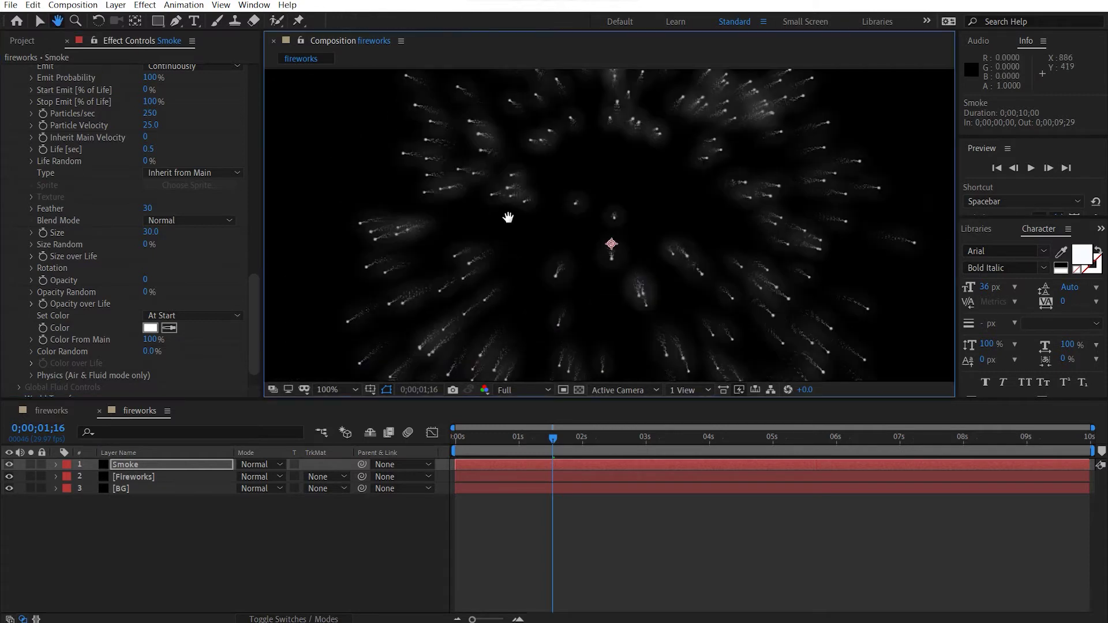
key("v")
key("comma")
left_click(161, 414)
key("Home")
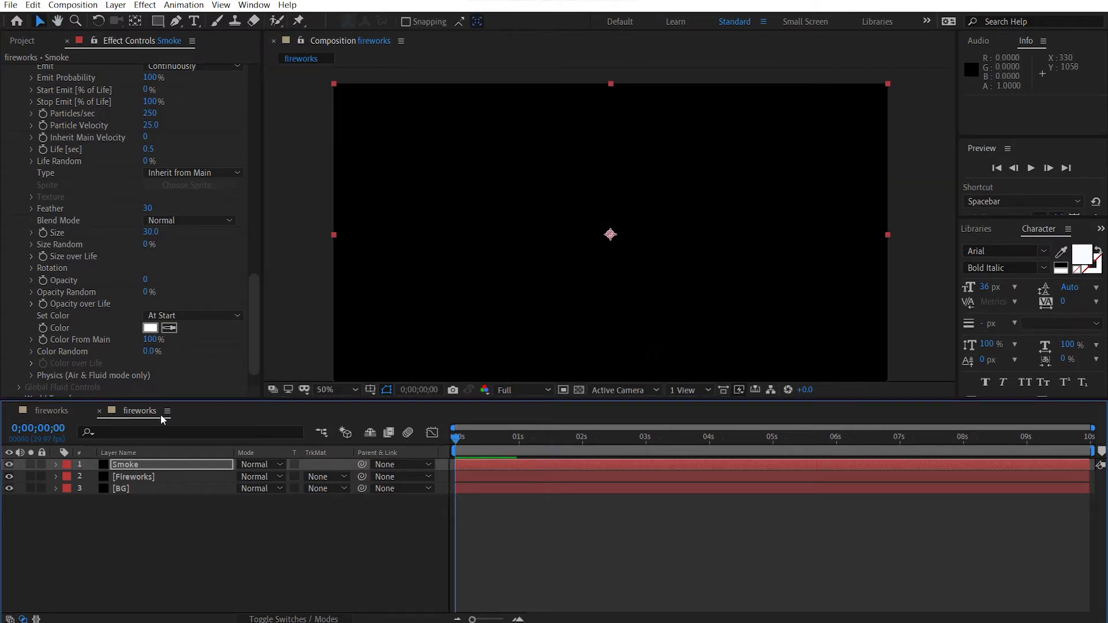
key("space")
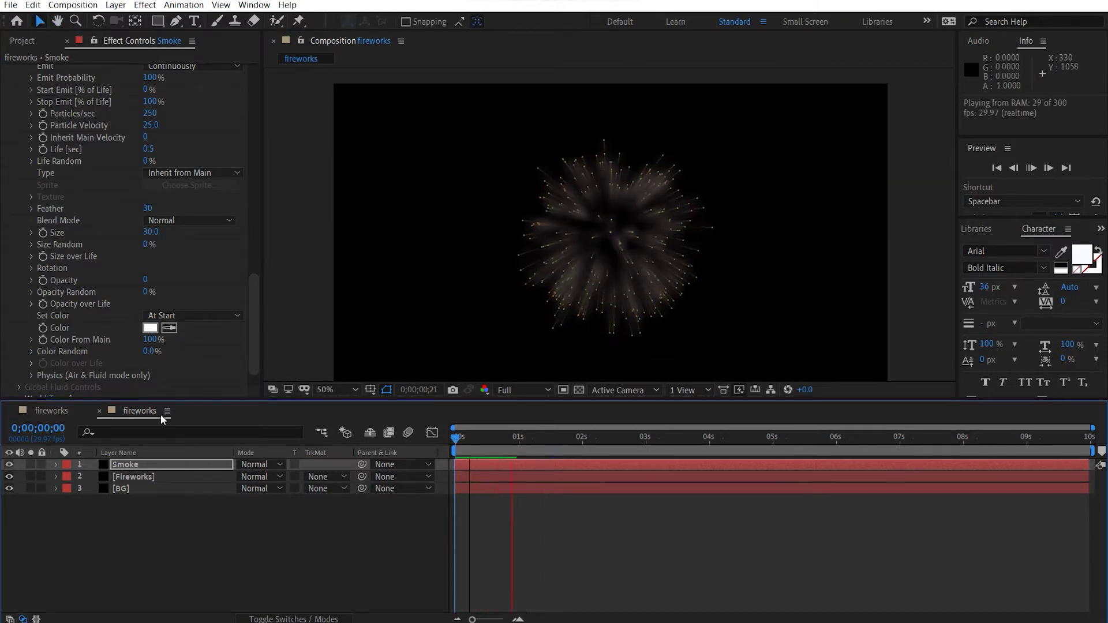
Go to 0;00;00;11 and examine the smoke at the center of the burst up close.
mouse_move(478, 445)
left_mouse_down()
mouse_move(469, 445)
mouse_move(479, 445)
left_mouse_up()
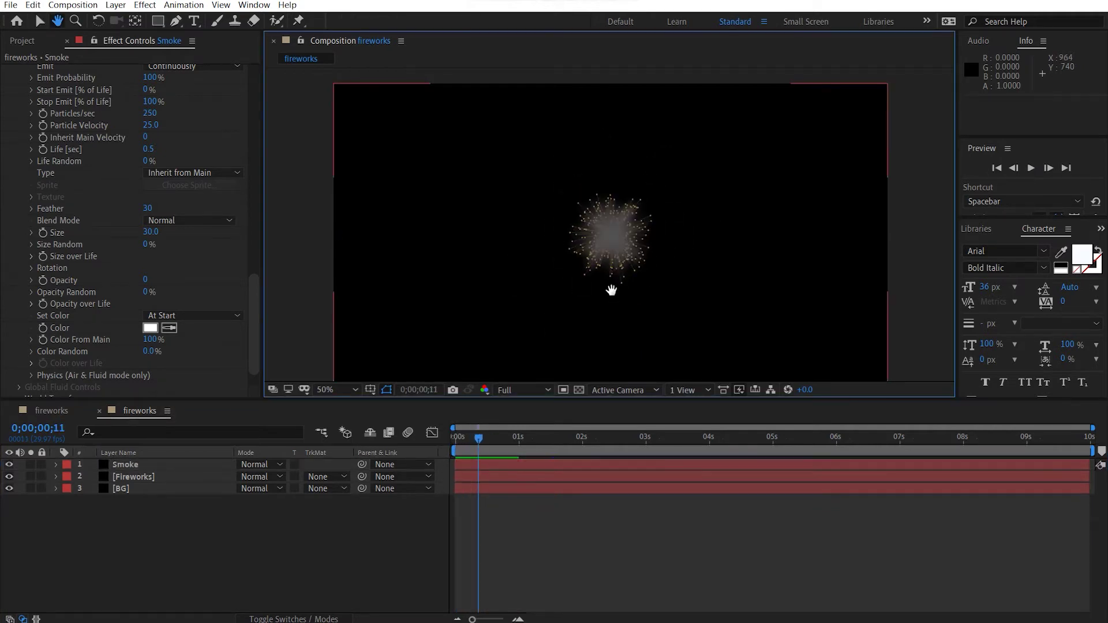
key("period")
key("period")
key("period")
scroll(90, 322, "down", 1)
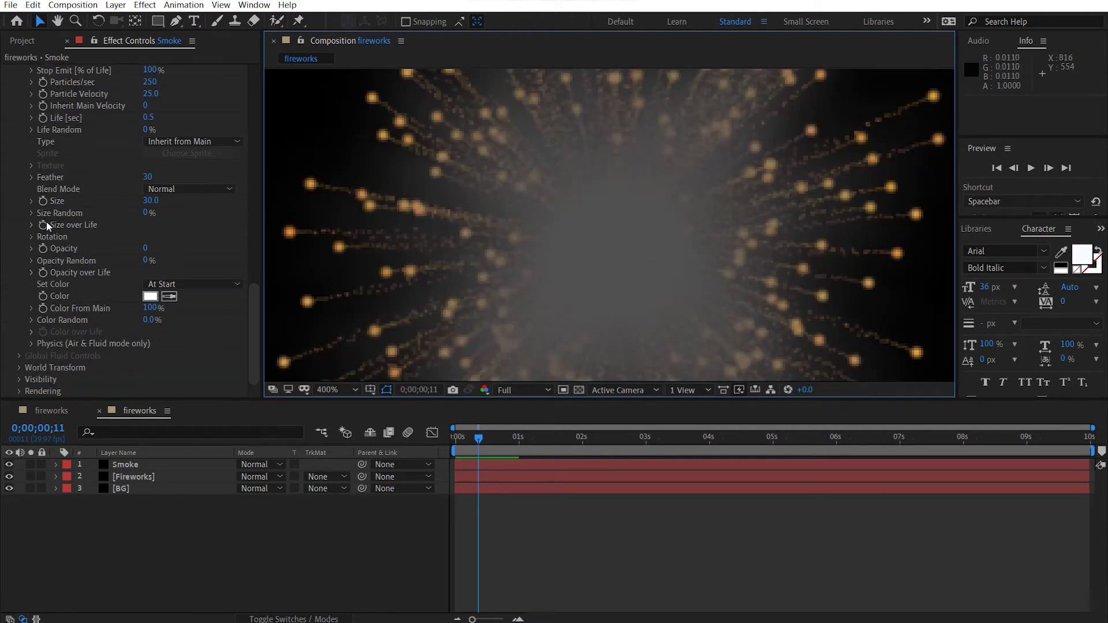
Make the Smoke layer's Aux System Size over Life a linear ramp rising from zero to full, using the flipped descending preset.
left_click(157, 466)
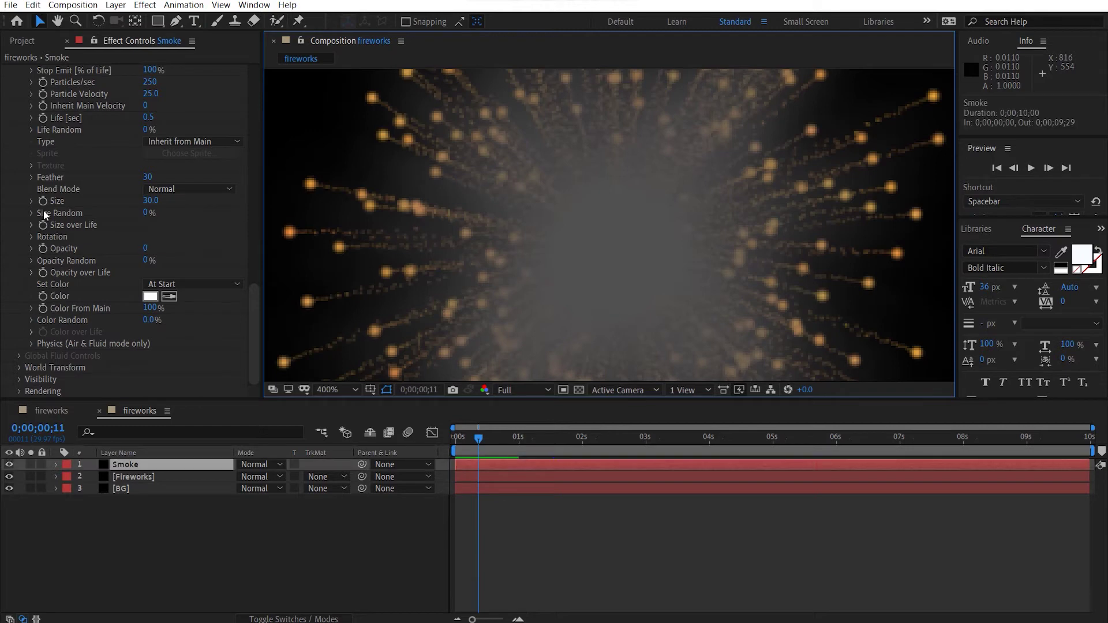
left_click(31, 249)
left_click(32, 248)
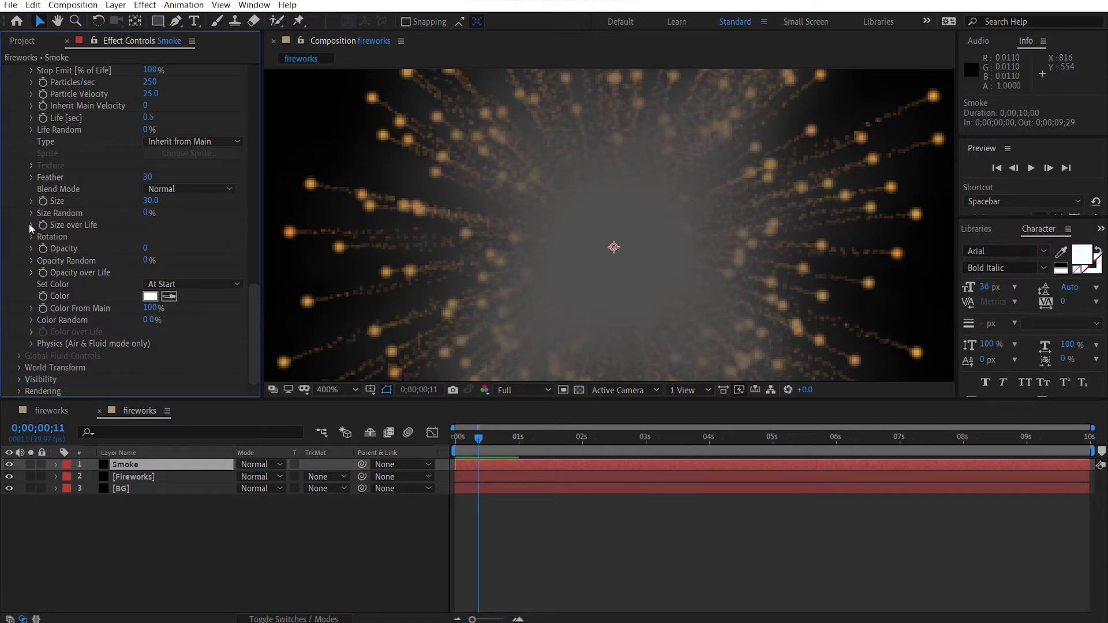
left_click(31, 225)
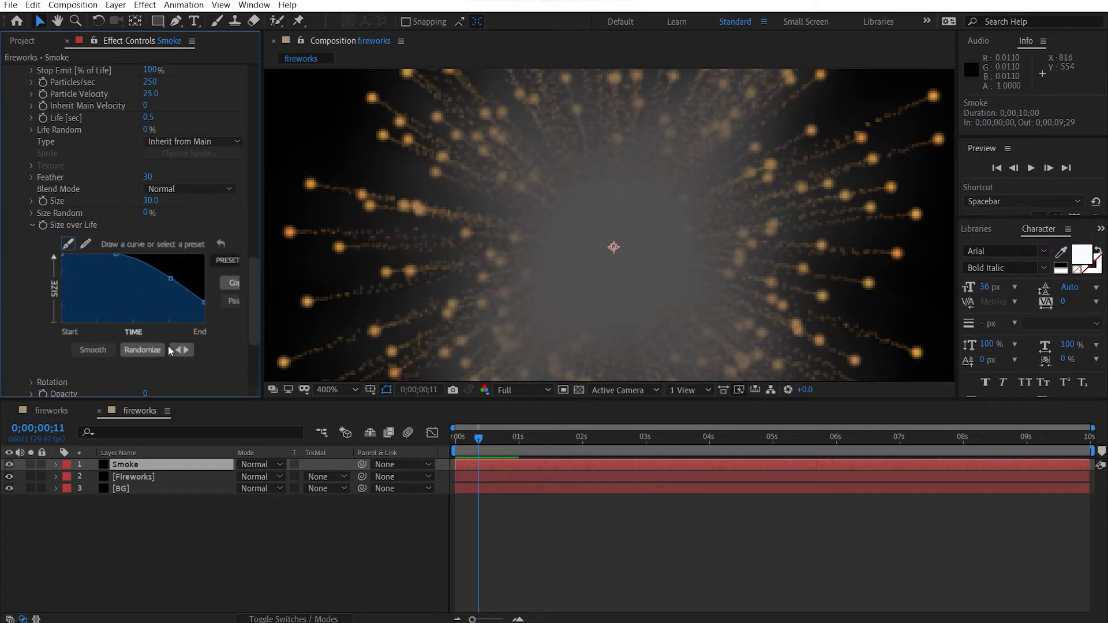
left_click(230, 265)
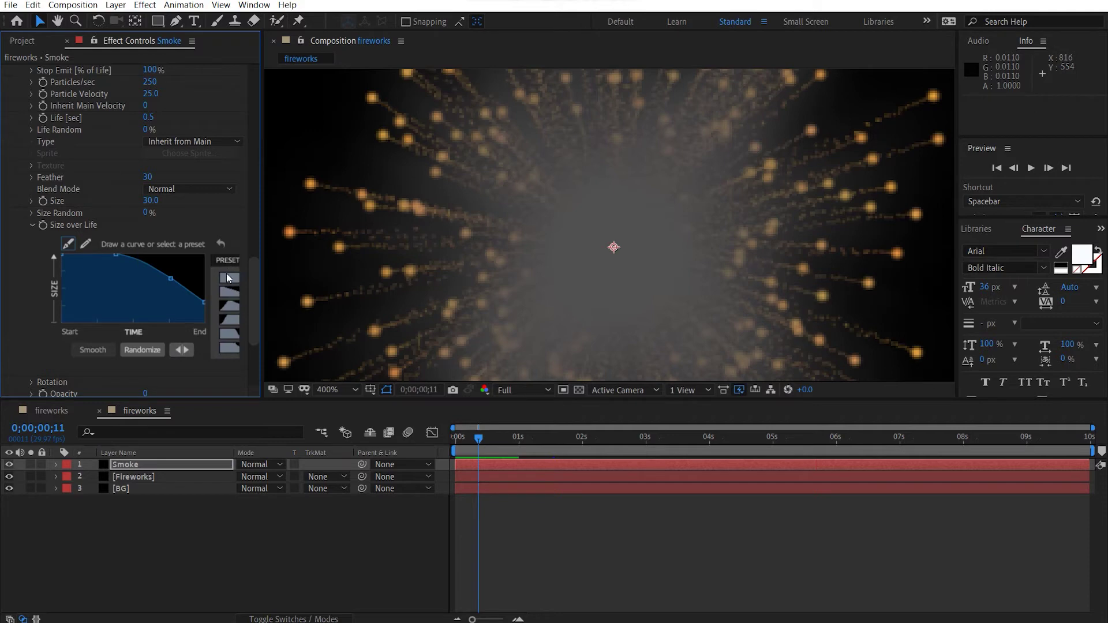
left_click(229, 292)
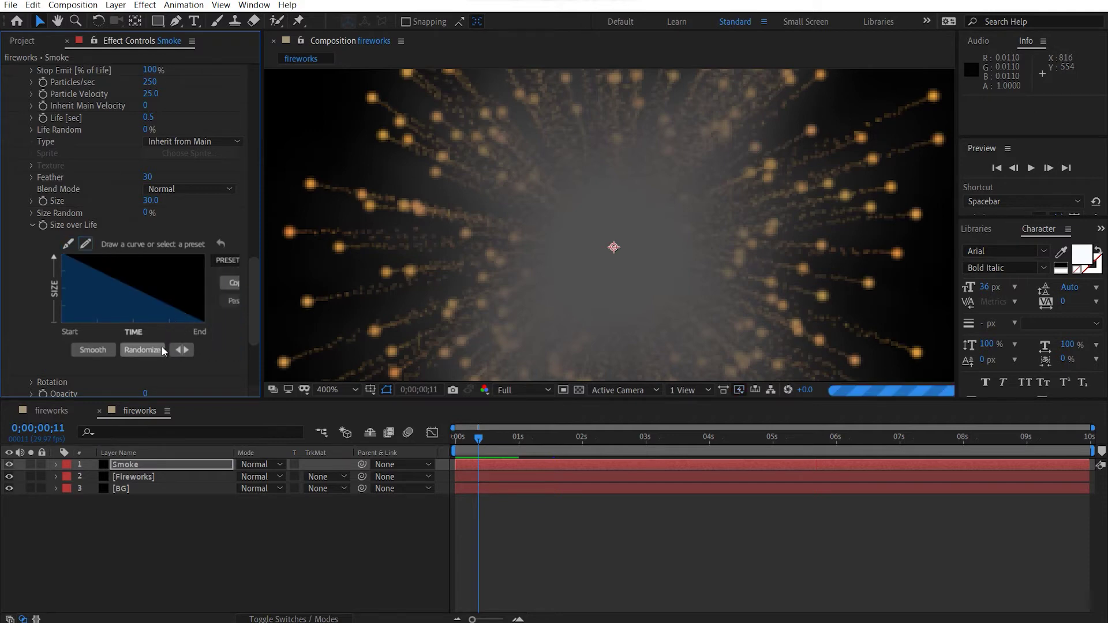
left_click(187, 349)
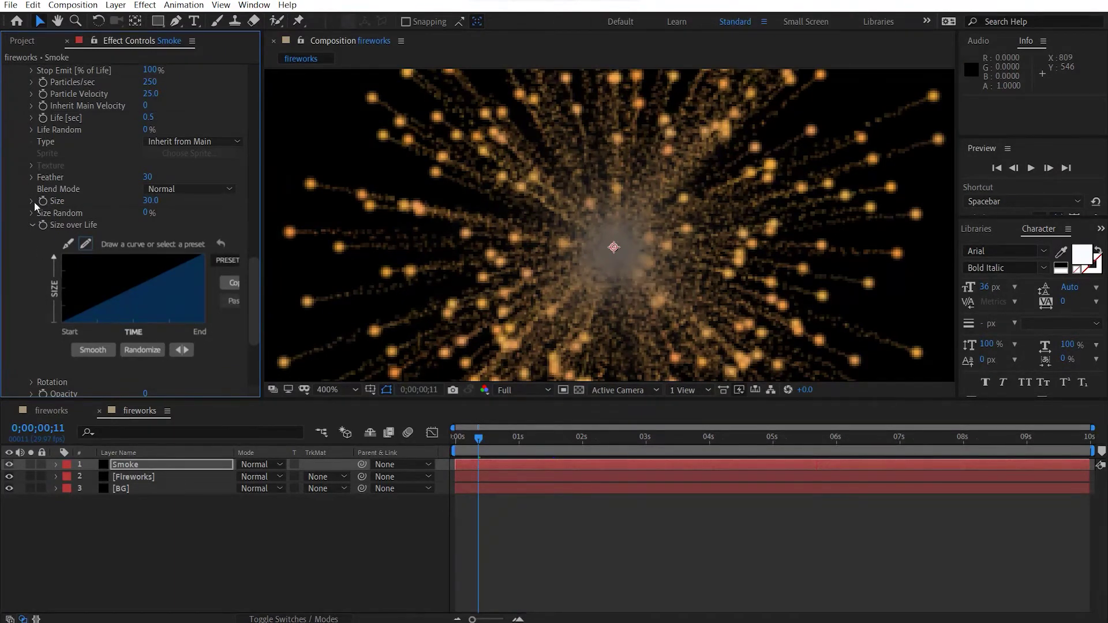
left_click(32, 225)
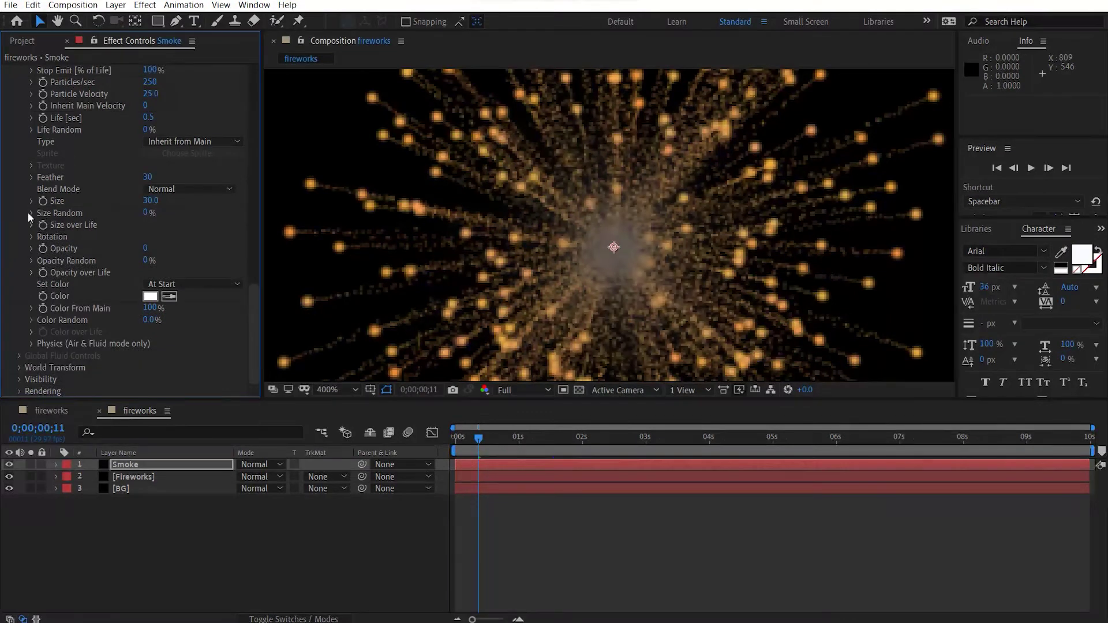
Flip the Smoke layer's Aux System Opacity over Life curve so opacity rises linearly from start to end.
left_click(31, 273)
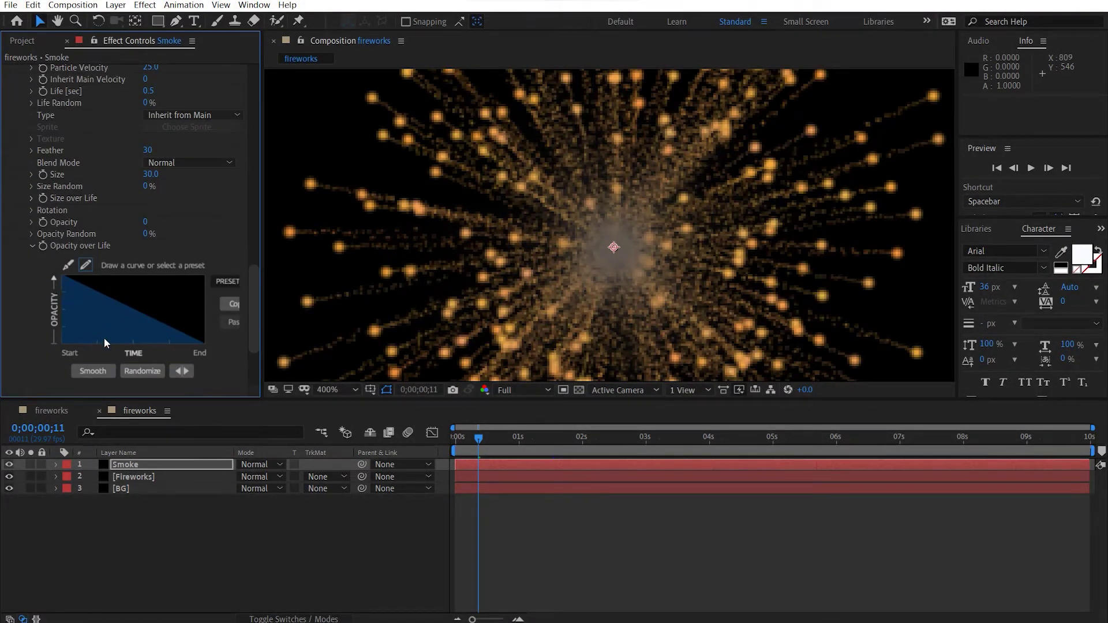
left_click(178, 370)
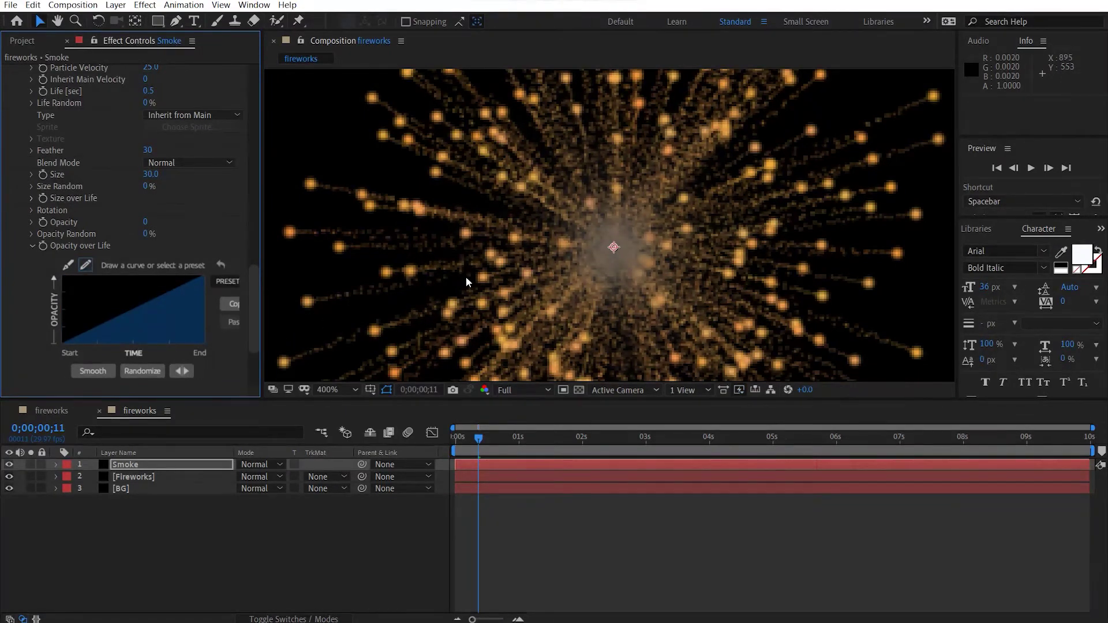
scroll(105, 284, "up", 2)
scroll(110, 248, "up", 1)
scroll(110, 248, "down", 1)
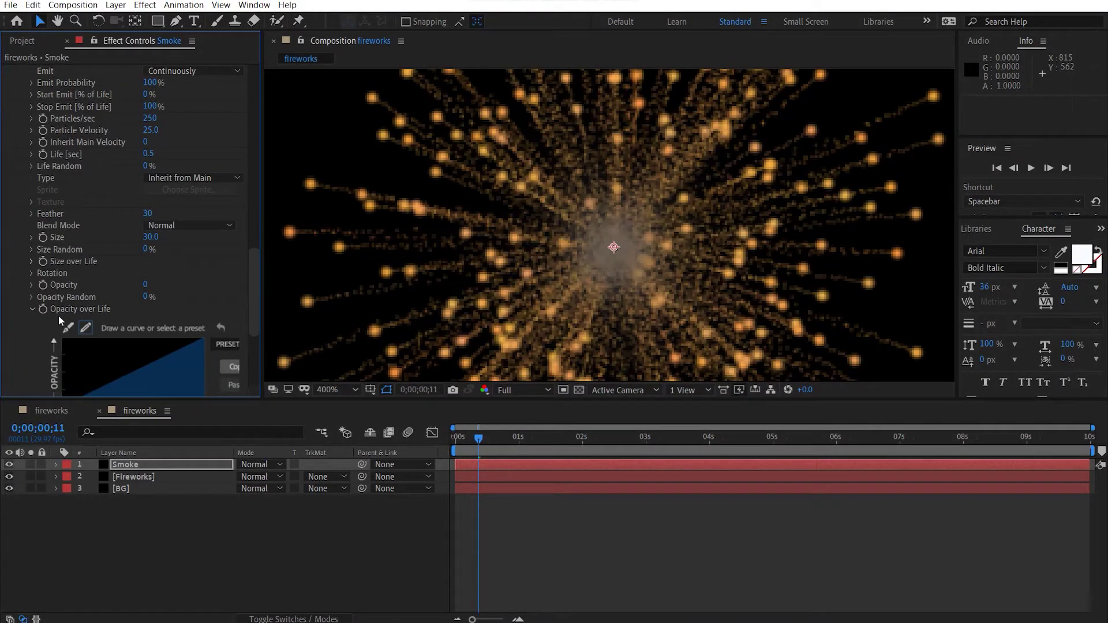
left_click(31, 310)
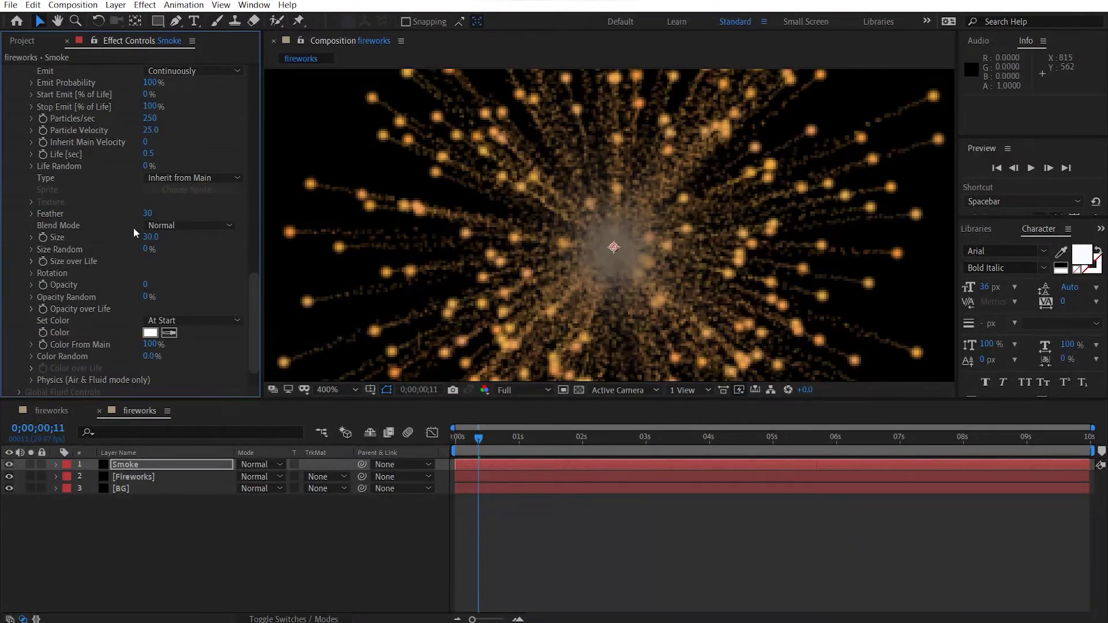
Set the Smoke layer's Aux System particle Size to 20 and view the whole composition.
left_click(150, 238)
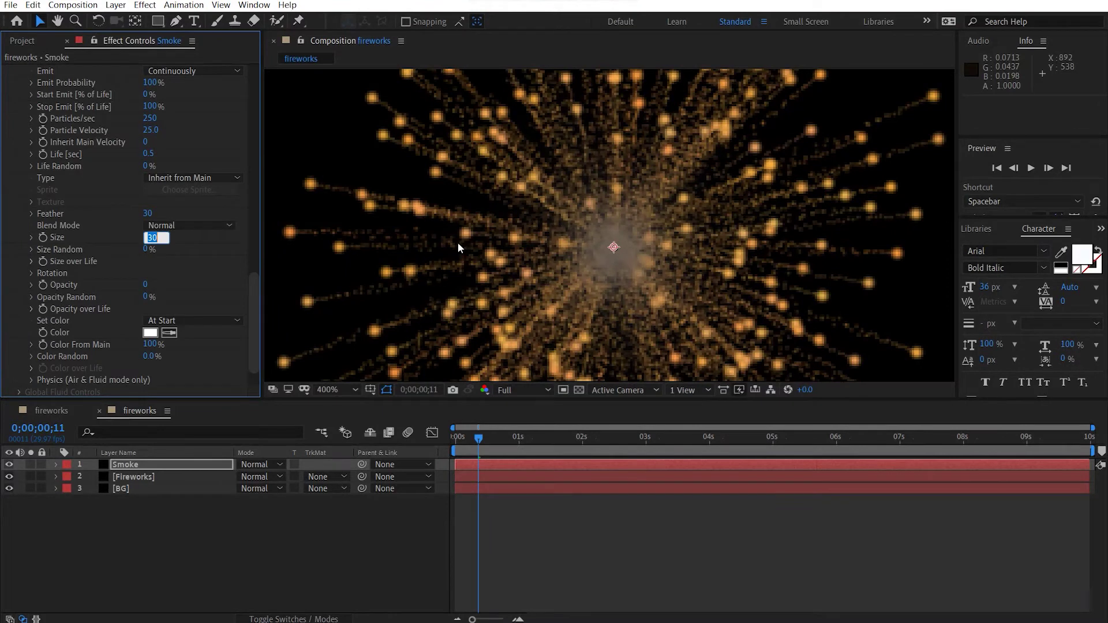
type("20")
key("Return")
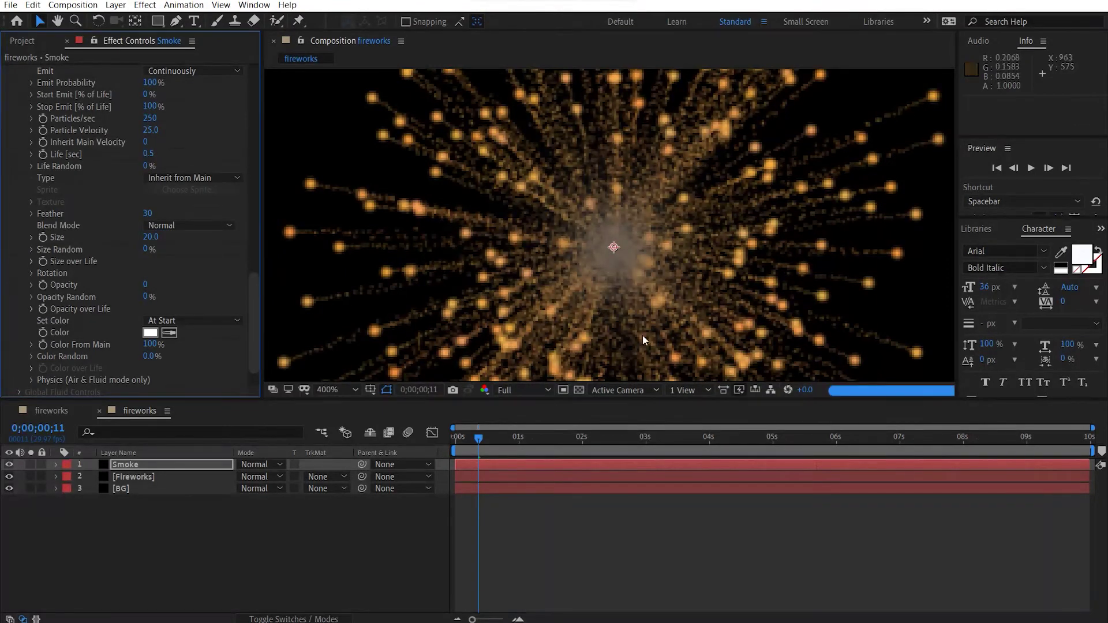
key("comma")
key("comma")
key("comma")
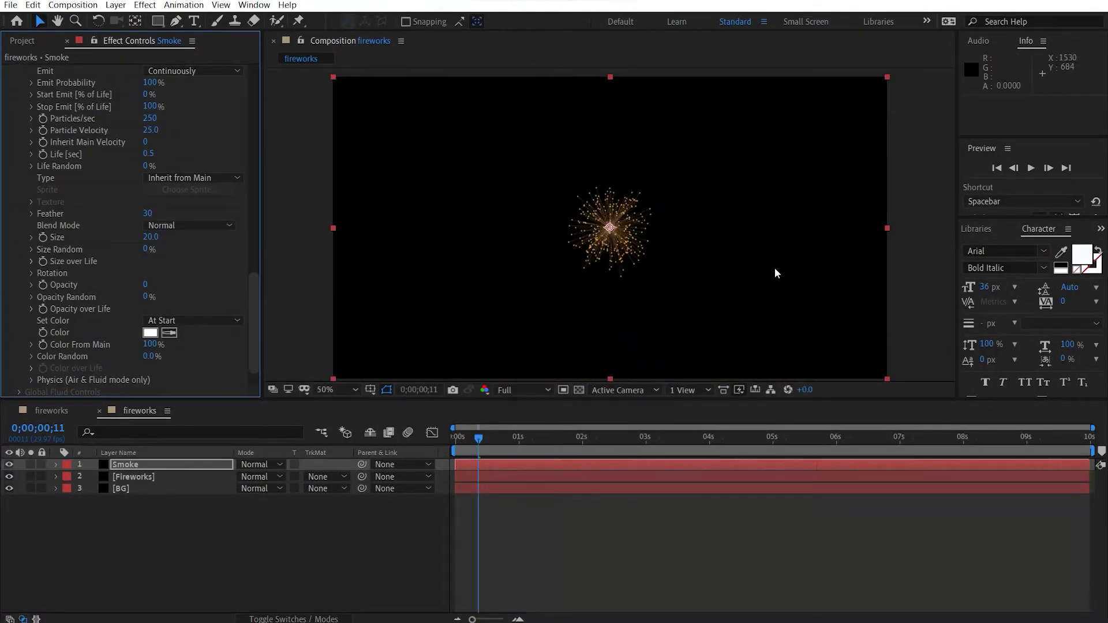
Preview the fireworks with smoke from the first frame, and go to 0;00;00;27.
left_click(927, 298)
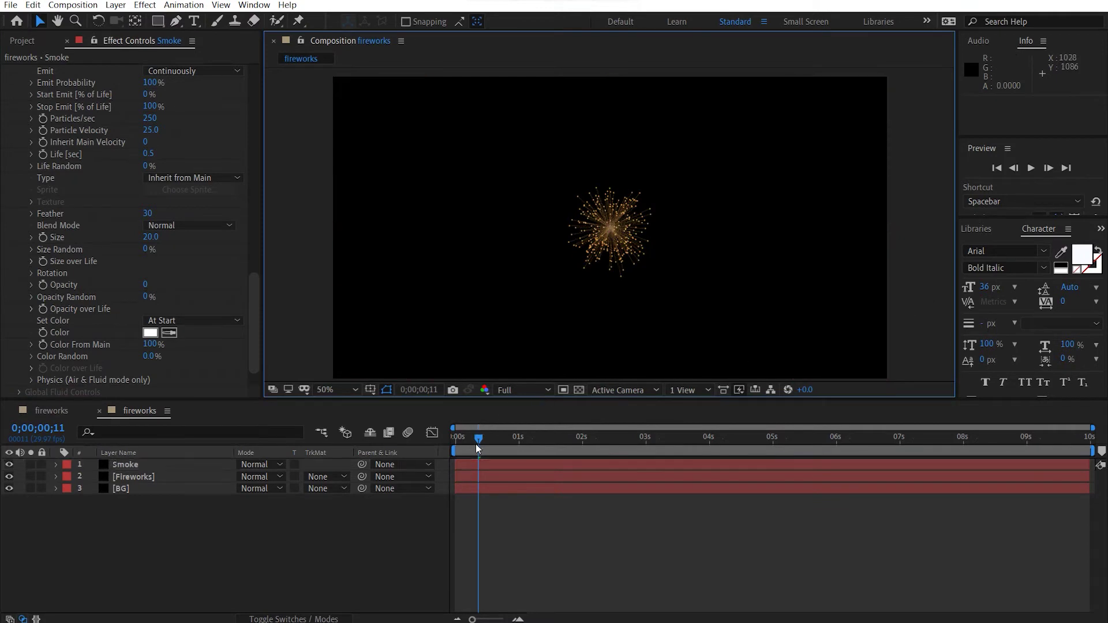
key("ctrl+shift+j")
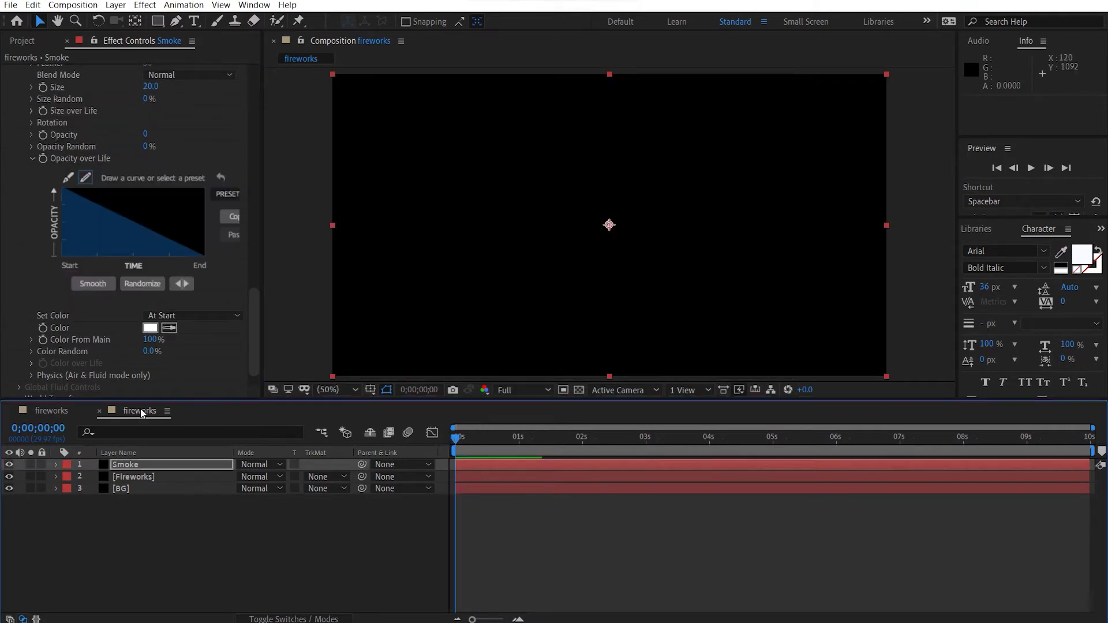
key("space")
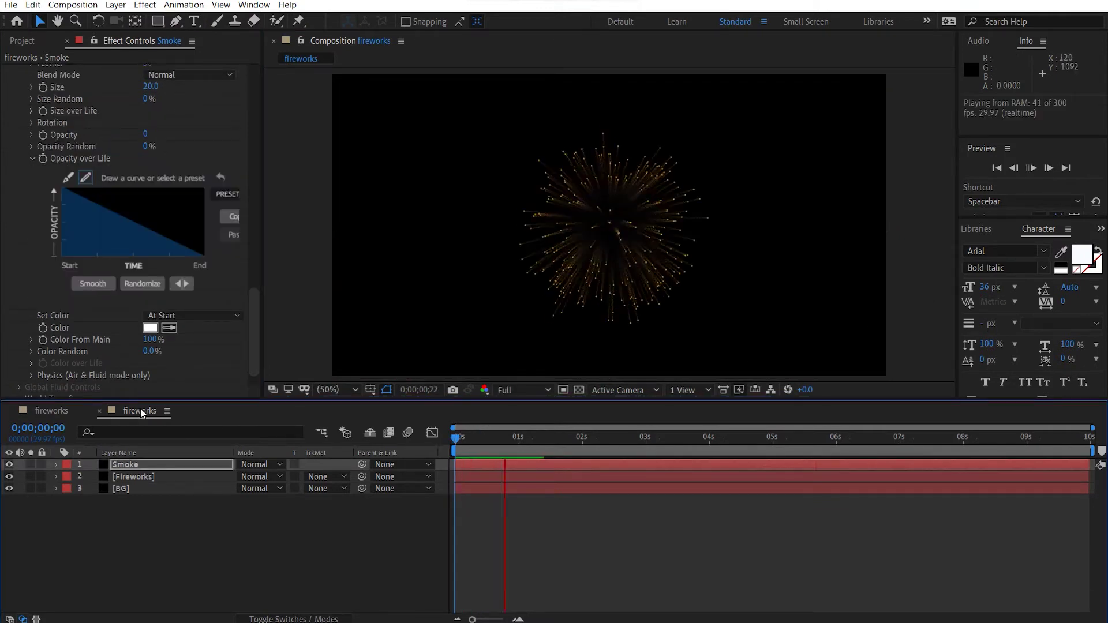
key("space")
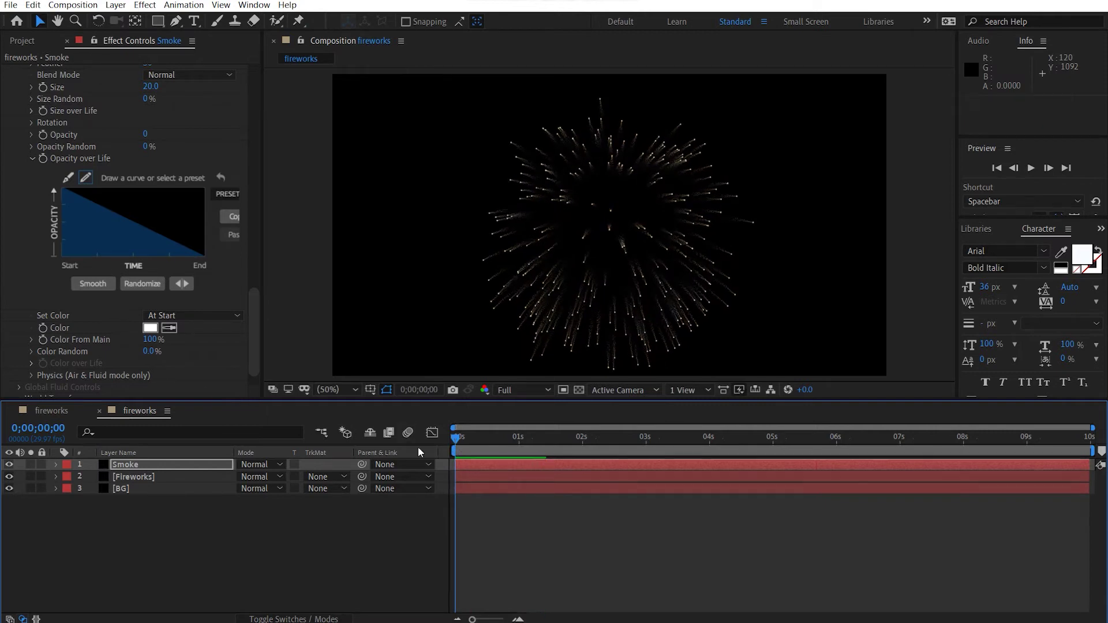
left_click(513, 441)
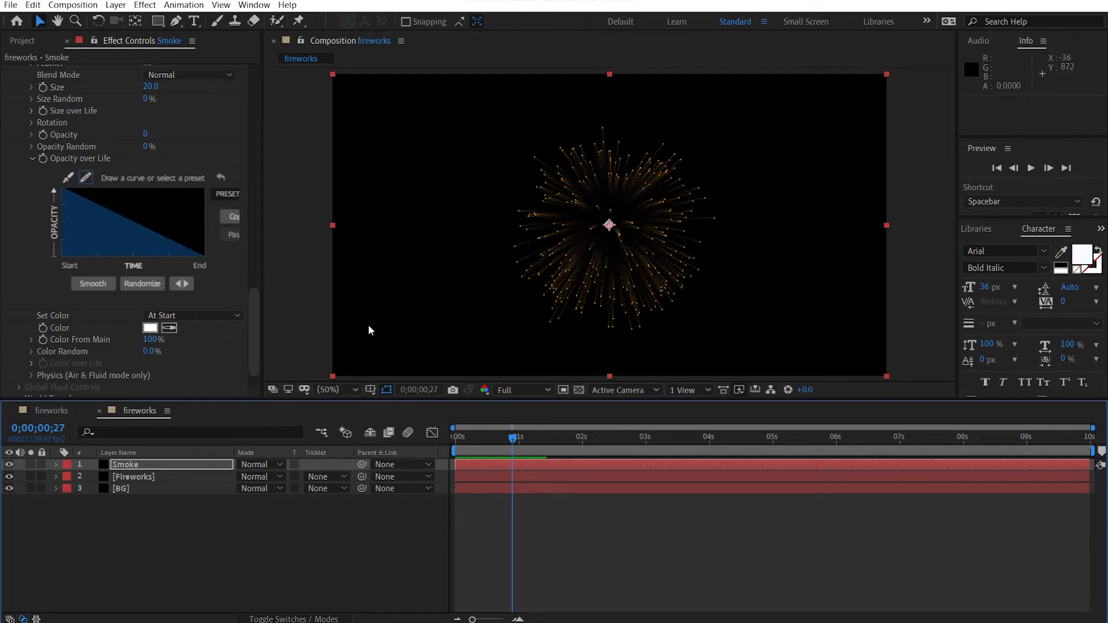
left_click(899, 257)
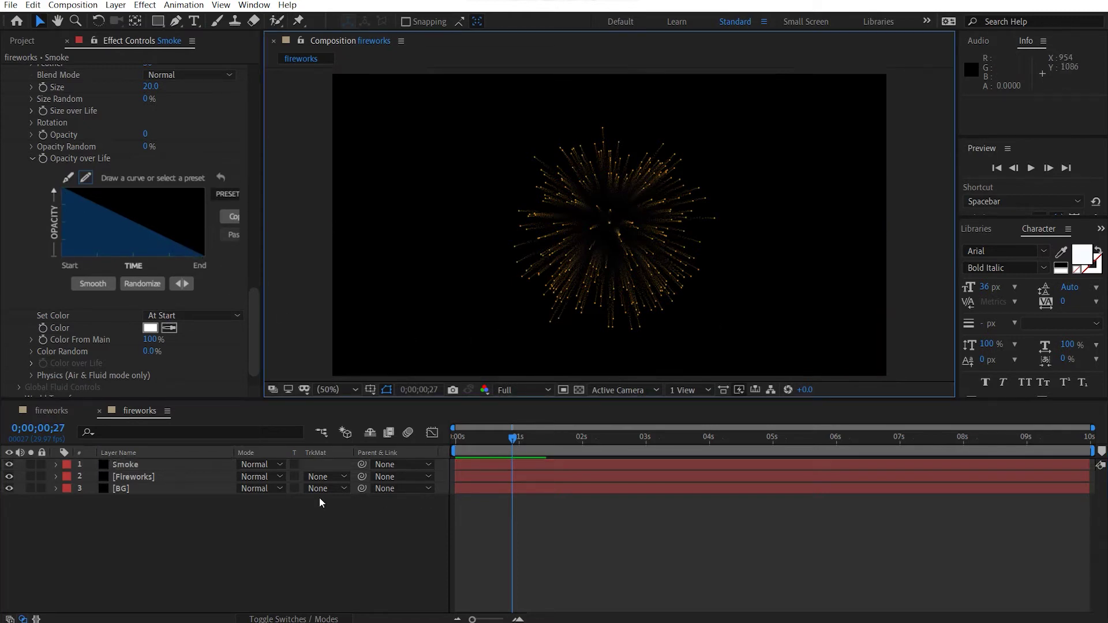
Add two adjustment layers above the Smoke layer and name the lower one Exposure.
left_click(181, 550)
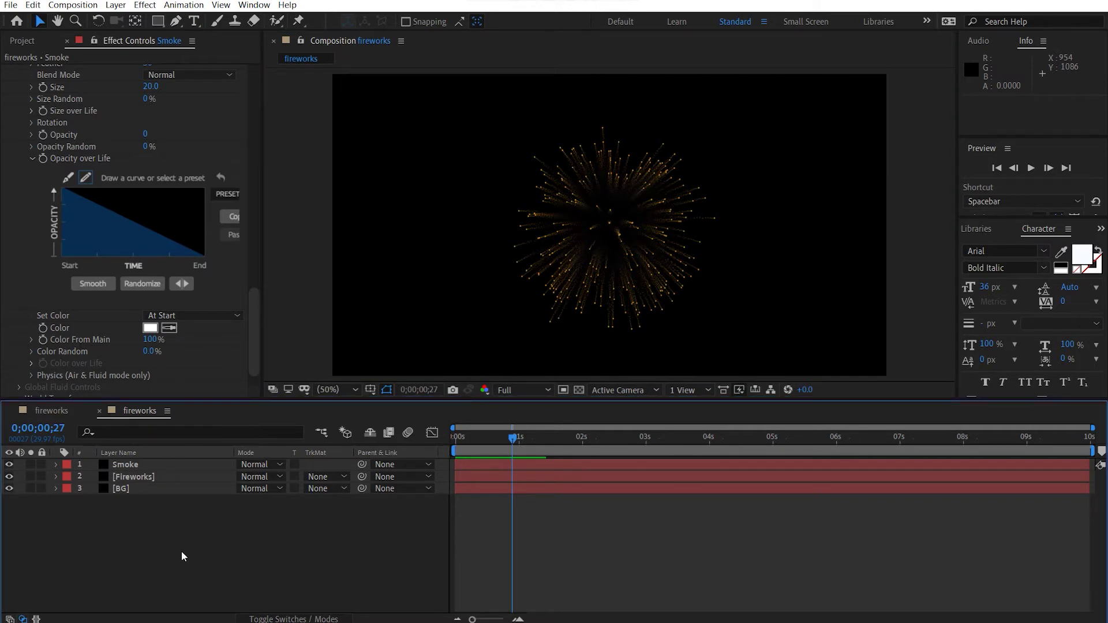
key("ctrl+alt+y")
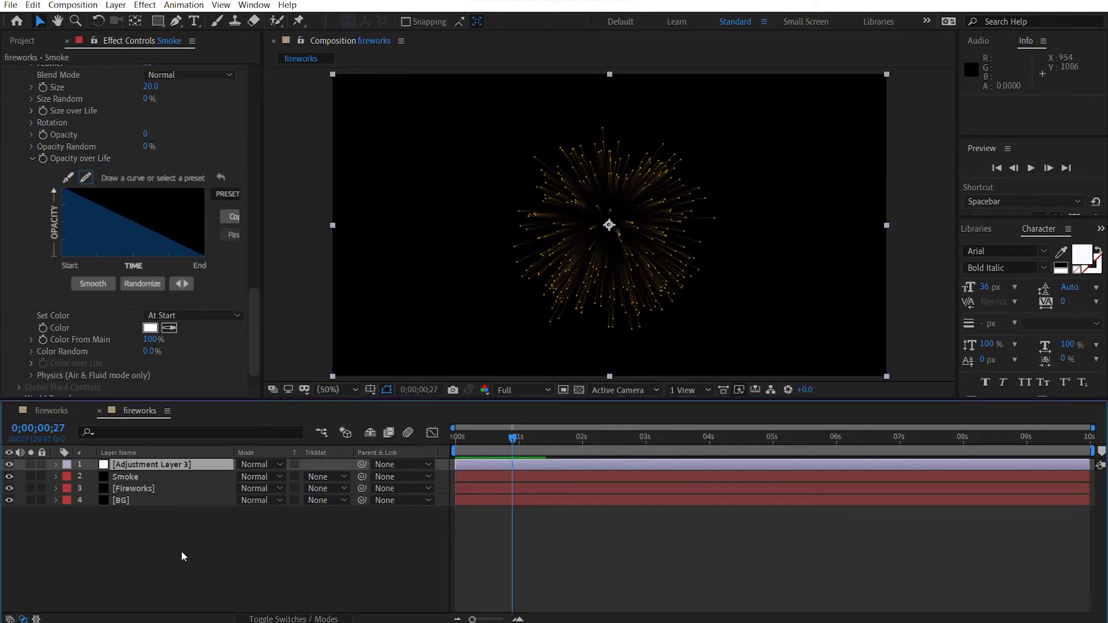
key("ctrl+alt+y")
left_click(199, 477)
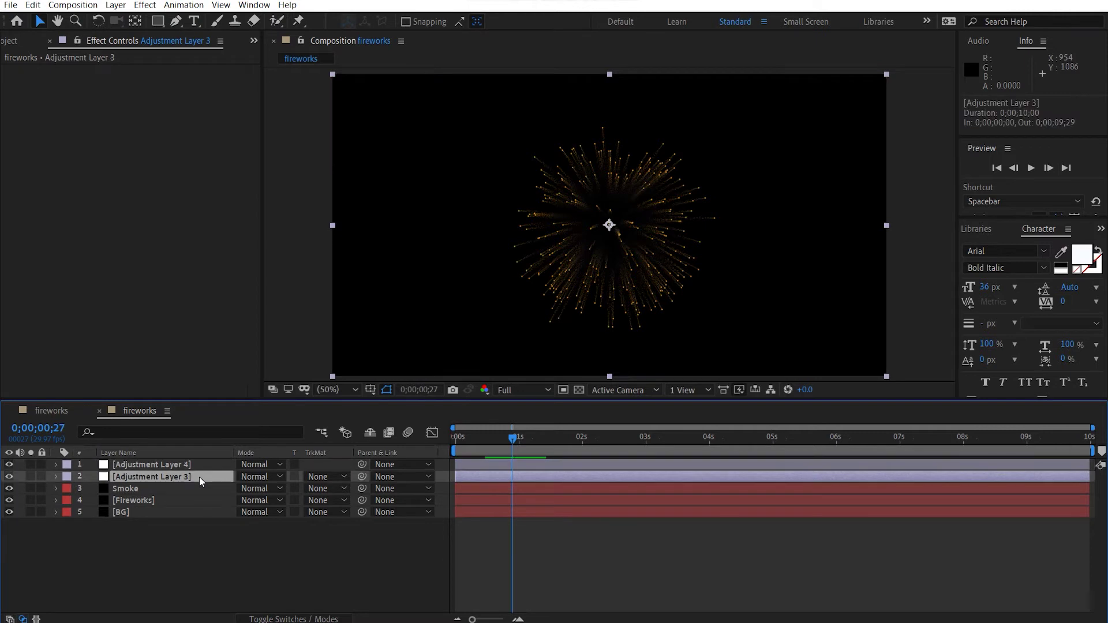
key("Return")
type("Expo")
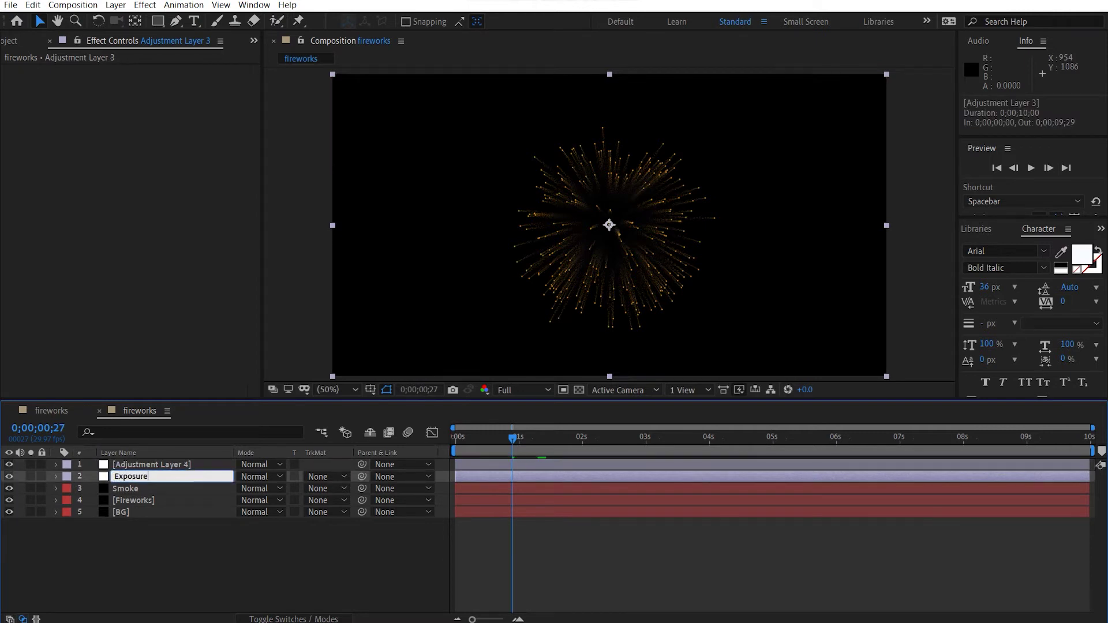
type("sure")
Rename the upper adjustment layer as Glow.
left_click(150, 465)
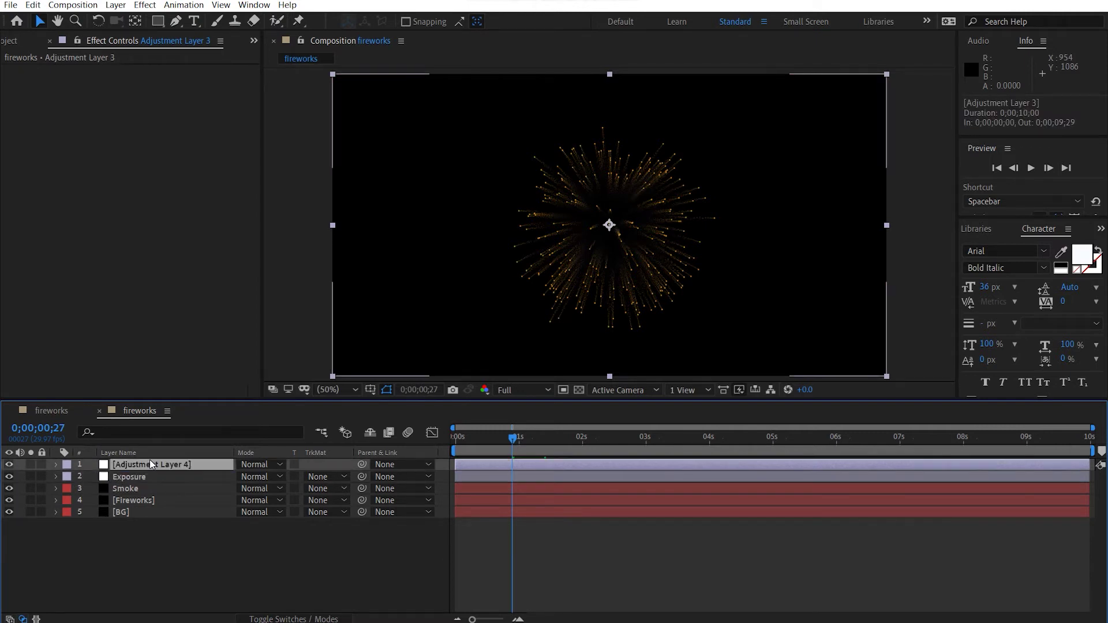
key("Return")
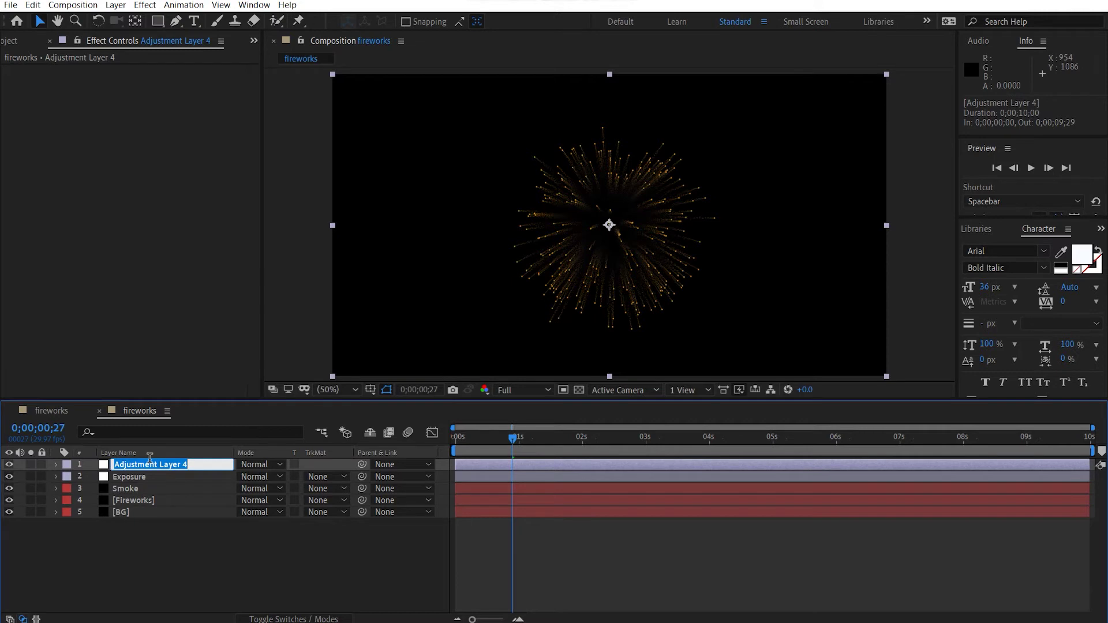
type("Glow")
key("Return")
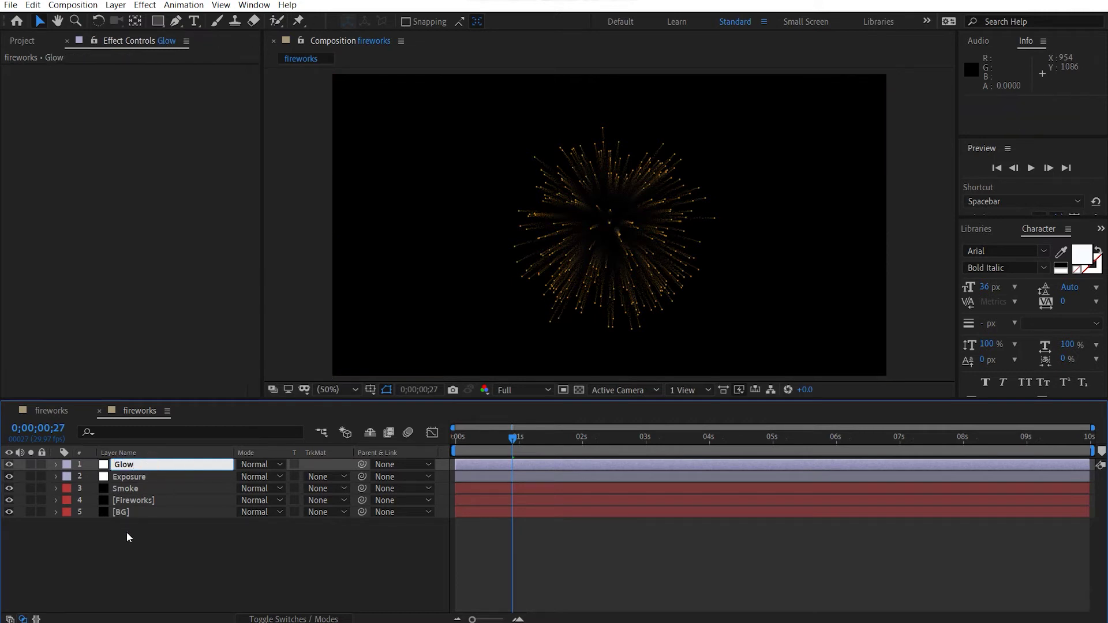
left_click(127, 532)
Apply the Unsharp Mask effect to the Exposure adjustment layer with its default settings.
left_click(152, 476)
key("ctrl+space")
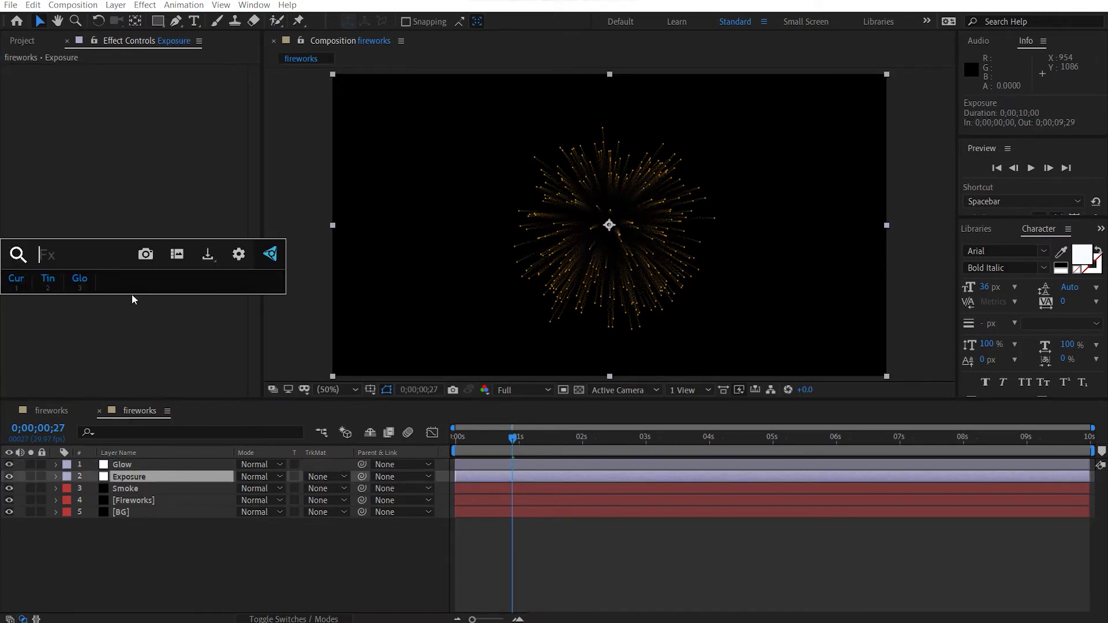
type("unsh")
key("Return")
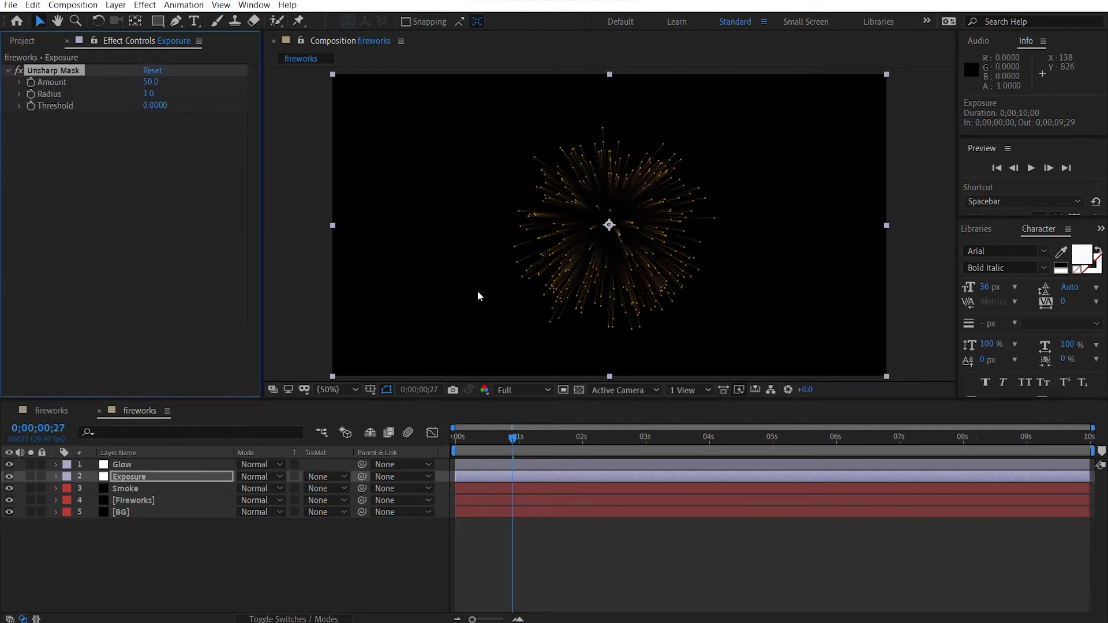
key("slash")
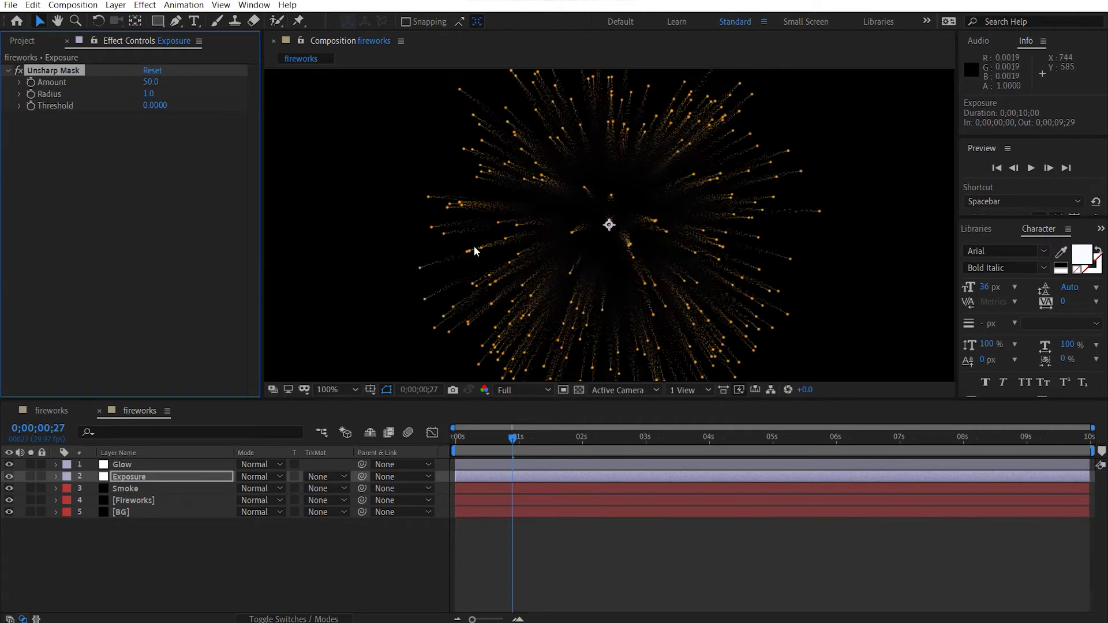
left_click(8, 71)
Add the Exposure effect to the Exposure layer, raise its master exposure to 0.41 and inspect the particles up close.
left_click(78, 148)
key("ctrl+space")
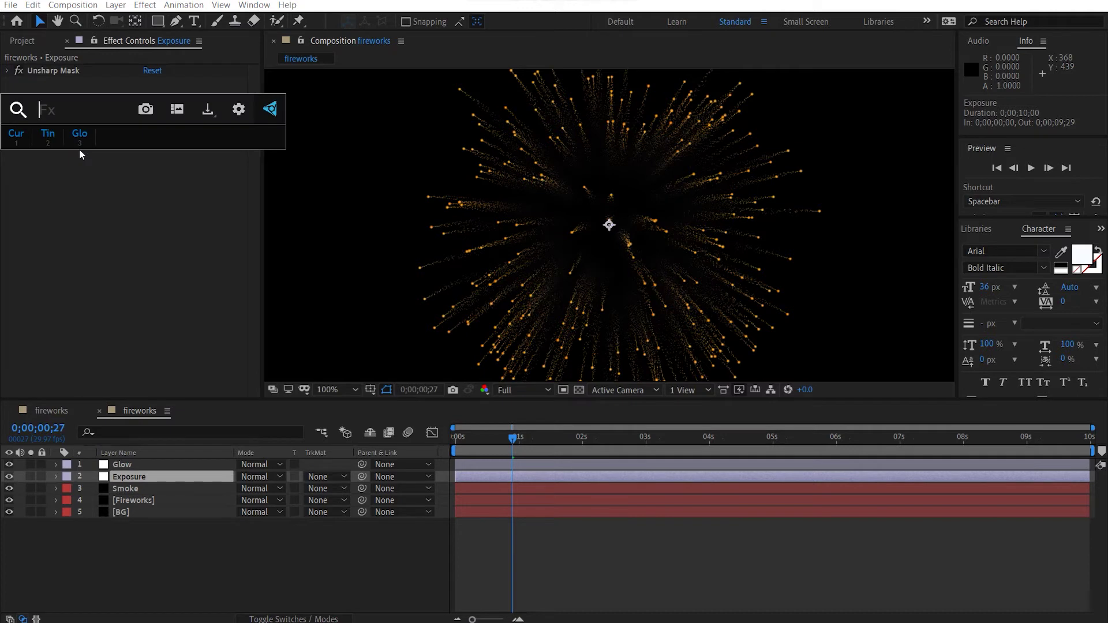
type("exp")
key("Return")
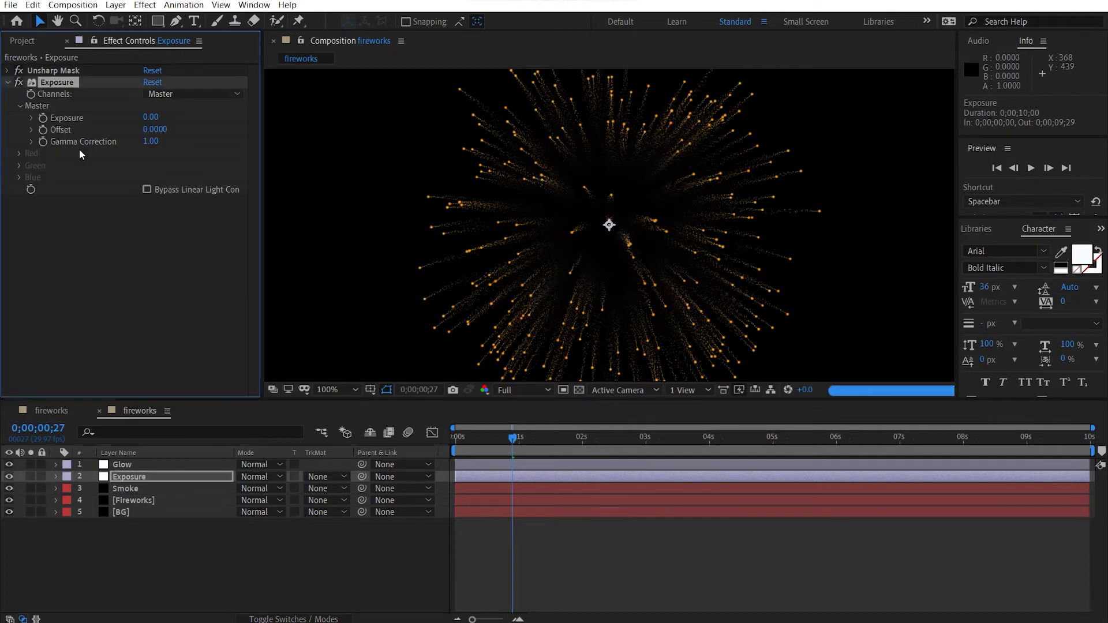
left_click_drag(151, 117, 184, 118)
key("period")
left_click_drag(639, 220, 483, 343)
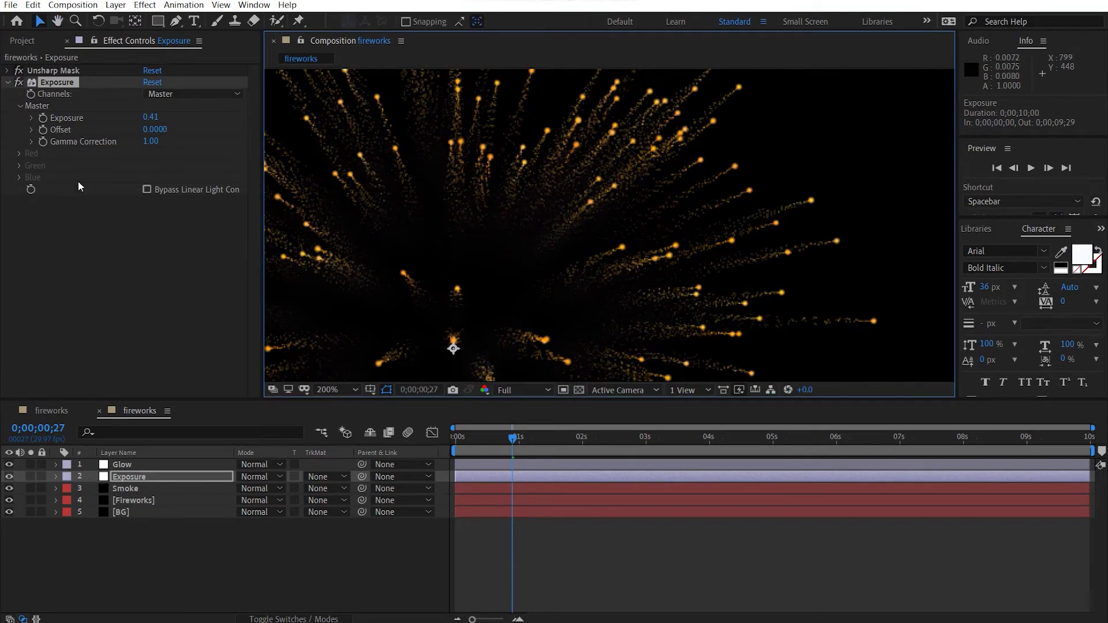
Set the Exposure effect's master exposure to 0.35.
left_click(150, 118)
key("BackSpace")
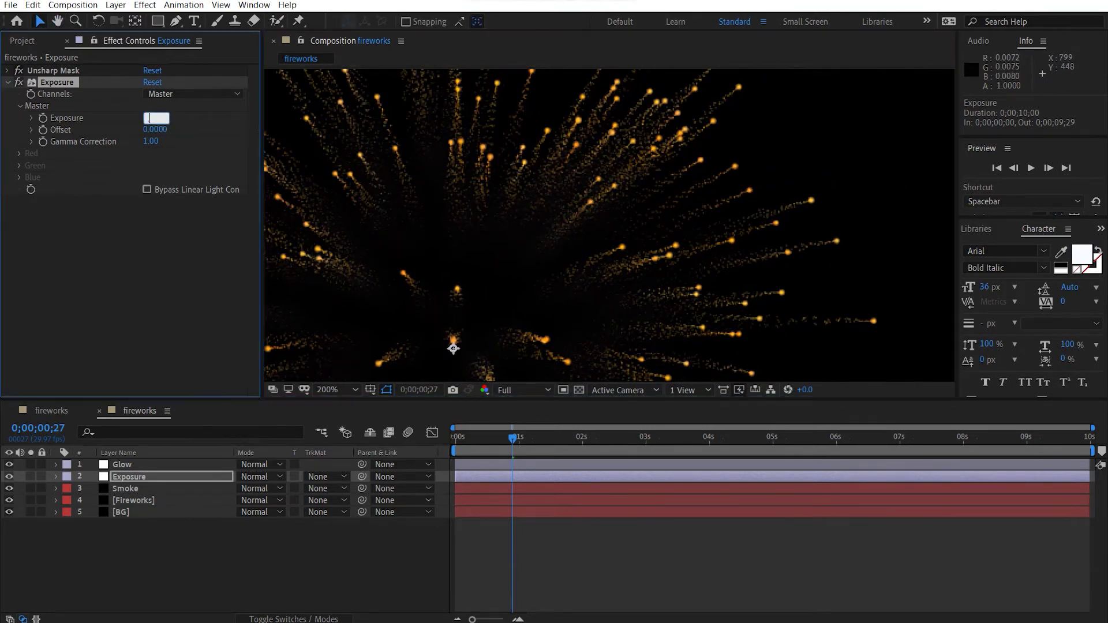
type("0.35")
key("Return")
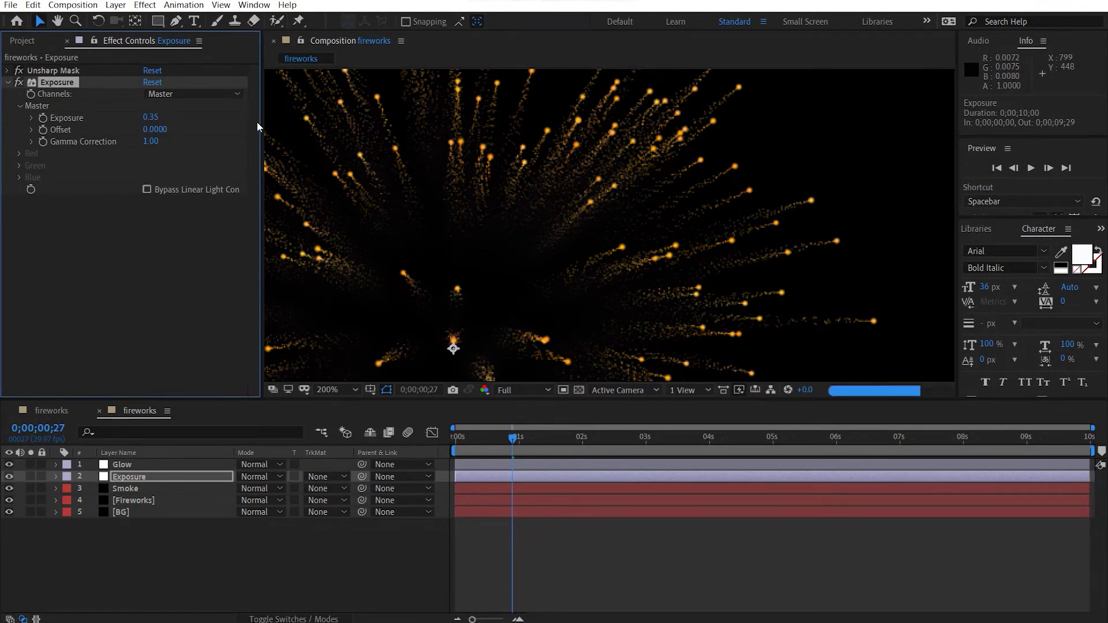
left_click(77, 188)
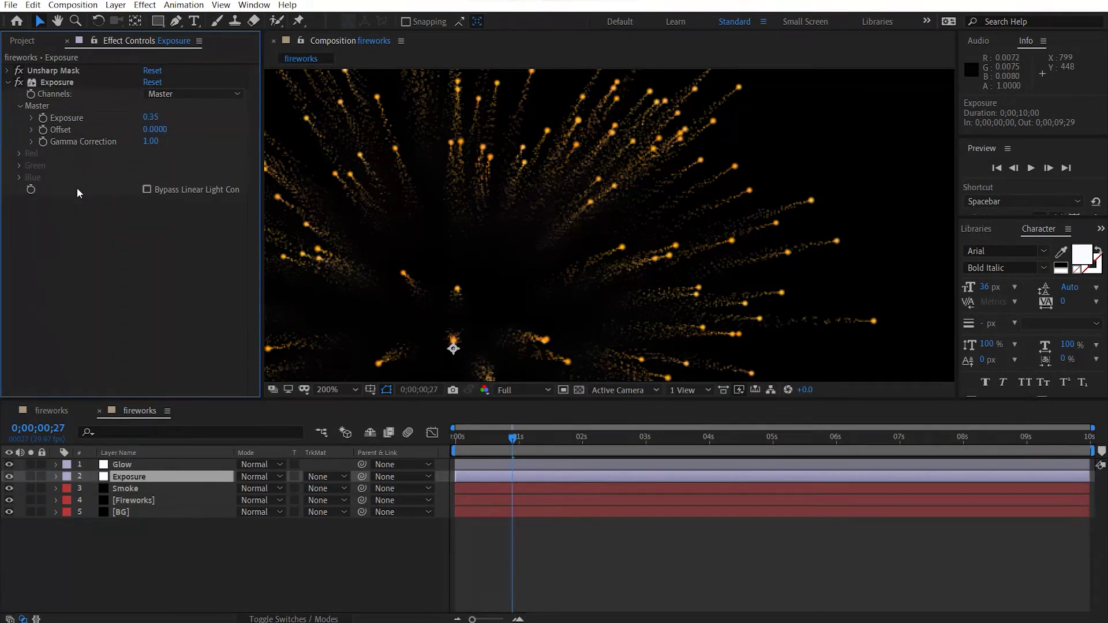
Add a Curves effect to the Exposure layer, lifting the RGB highlights while keeping the shadows close to the diagonal.
left_click(7, 82)
key("ctrl+space")
key("Return")
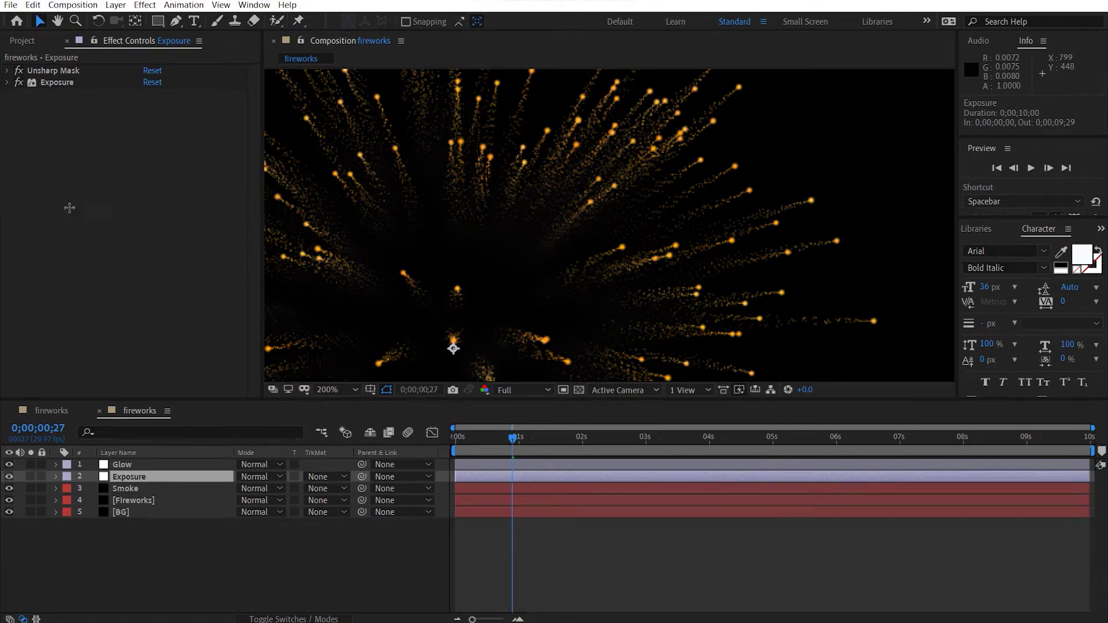
left_click_drag(94, 262, 95, 286)
left_click_drag(141, 247, 144, 215)
left_click_drag(88, 282, 91, 262)
left_click_drag(143, 214, 143, 200)
left_click_drag(78, 267, 79, 275)
scroll(685, 271, "down", 2)
scroll(686, 271, "down", 2)
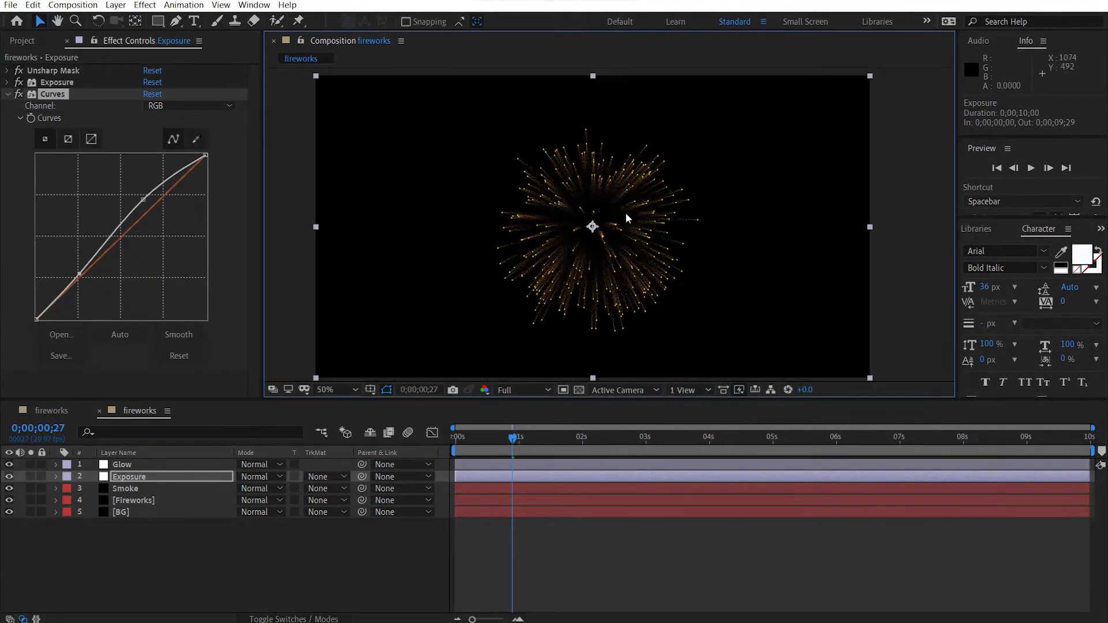
Apply the Glow effect to the Glow layer and lower its Glow Intensity to 0.2.
left_click(157, 464)
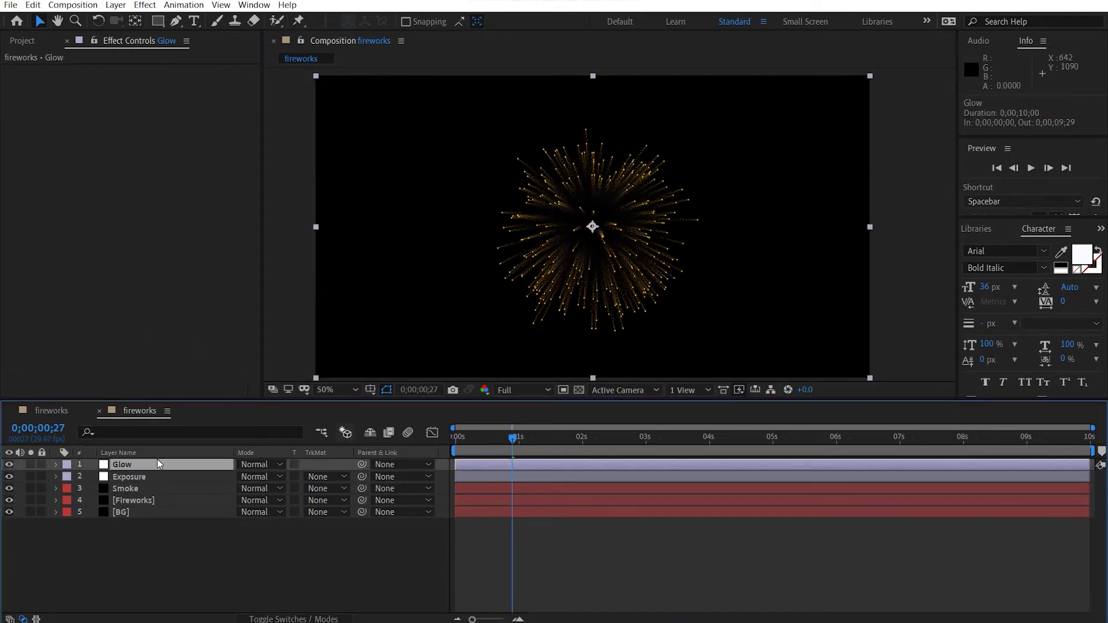
key("ctrl+space")
type("glow")
key("Return")
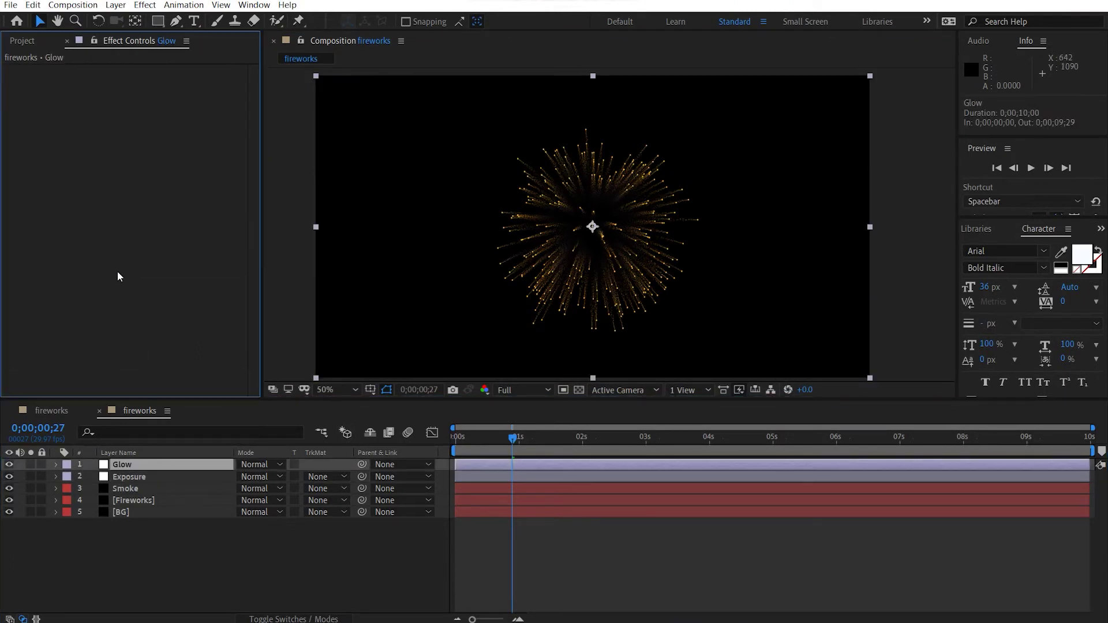
scroll(553, 200, "up", 2)
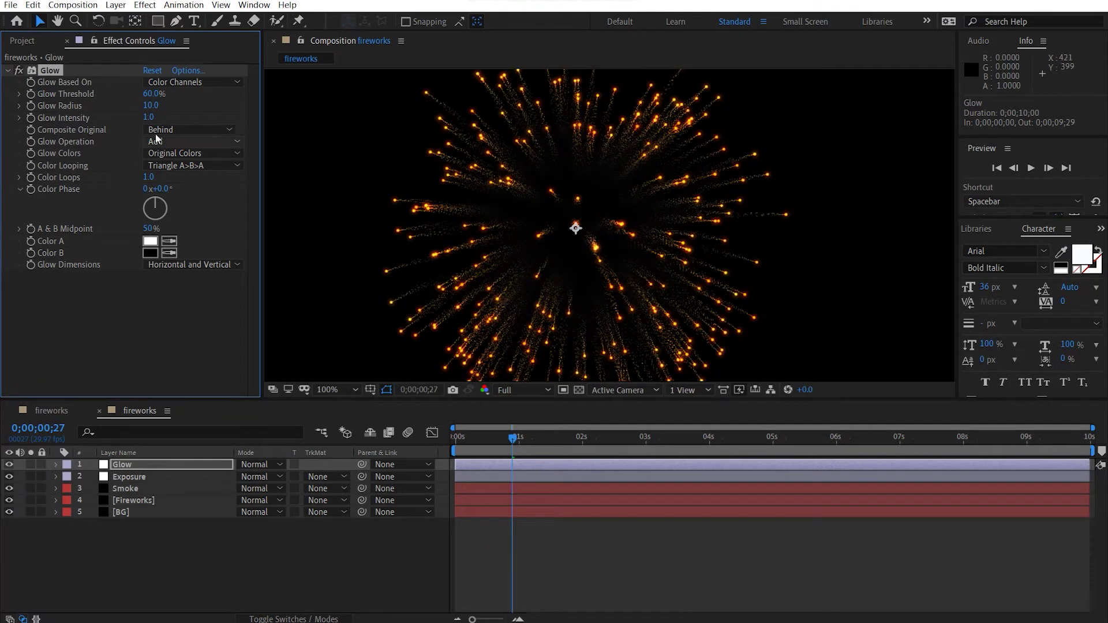
left_click_drag(150, 118, 108, 119)
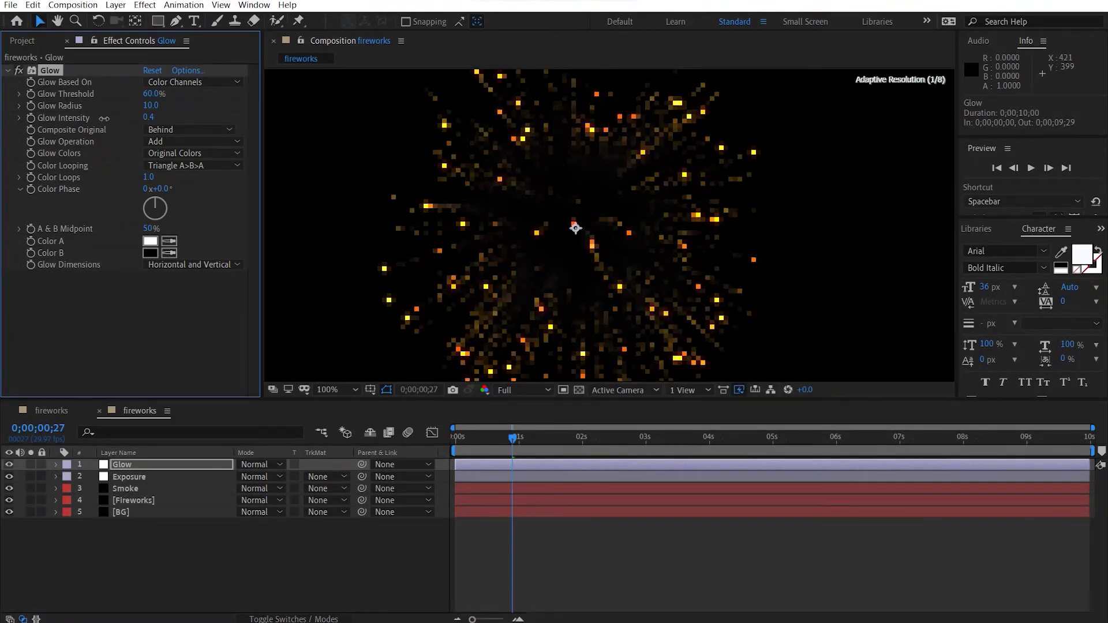
left_click_drag(91, 118, 96, 118)
scroll(610, 230, "up", 2)
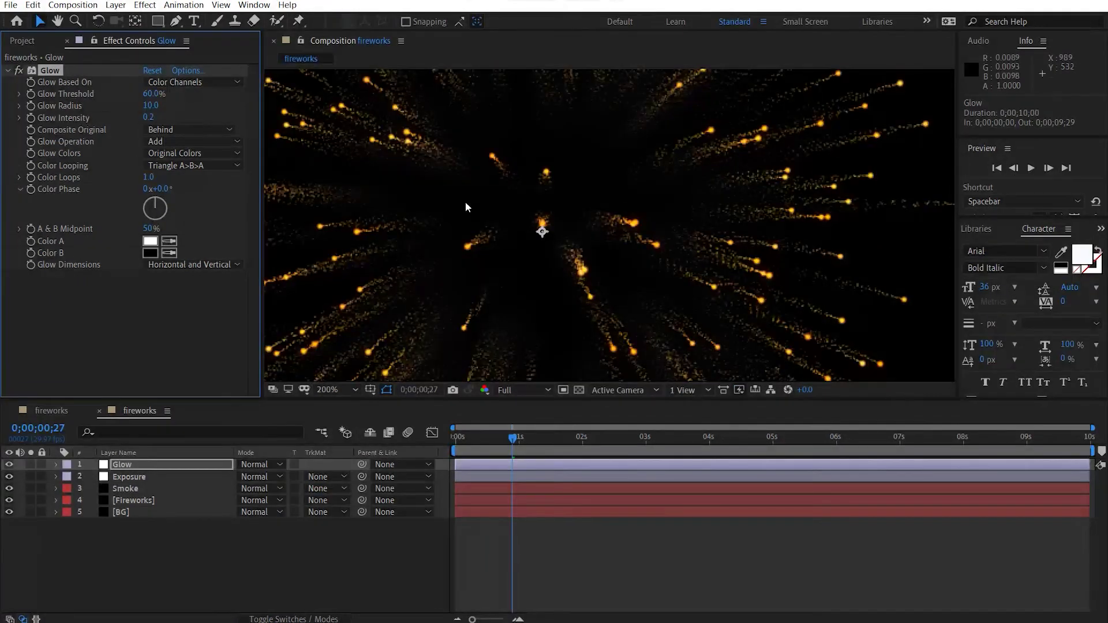
Set the Glow effect's Glow Radius to 20 and its Glow Threshold to 49.4%.
left_click(150, 106)
type("20")
key("Return")
left_click_drag(694, 185, 656, 276)
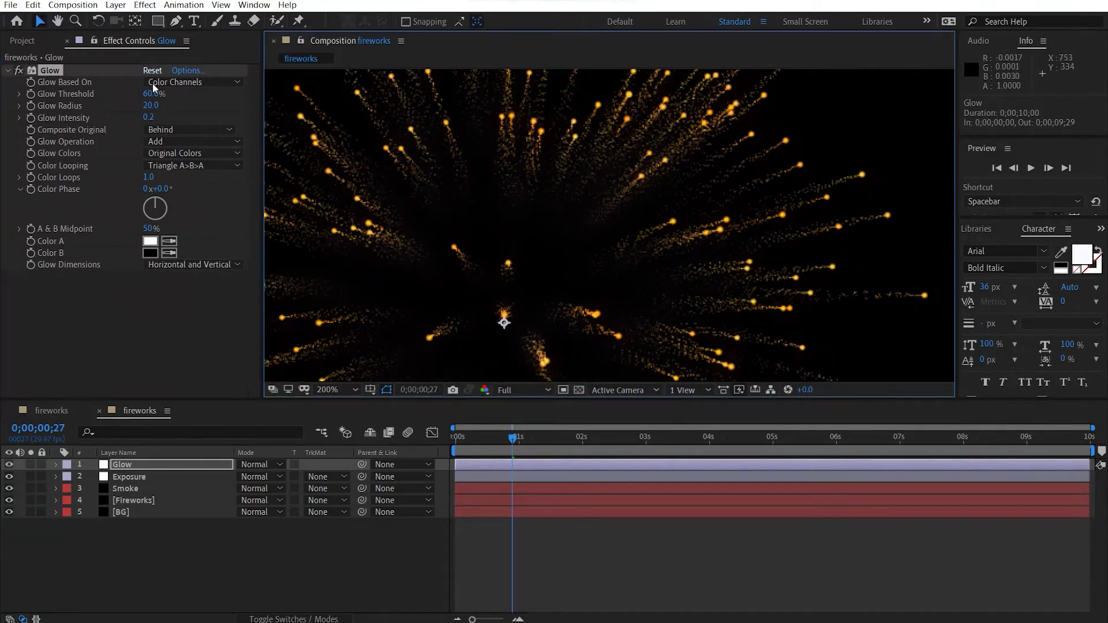
left_click_drag(150, 95, 131, 98)
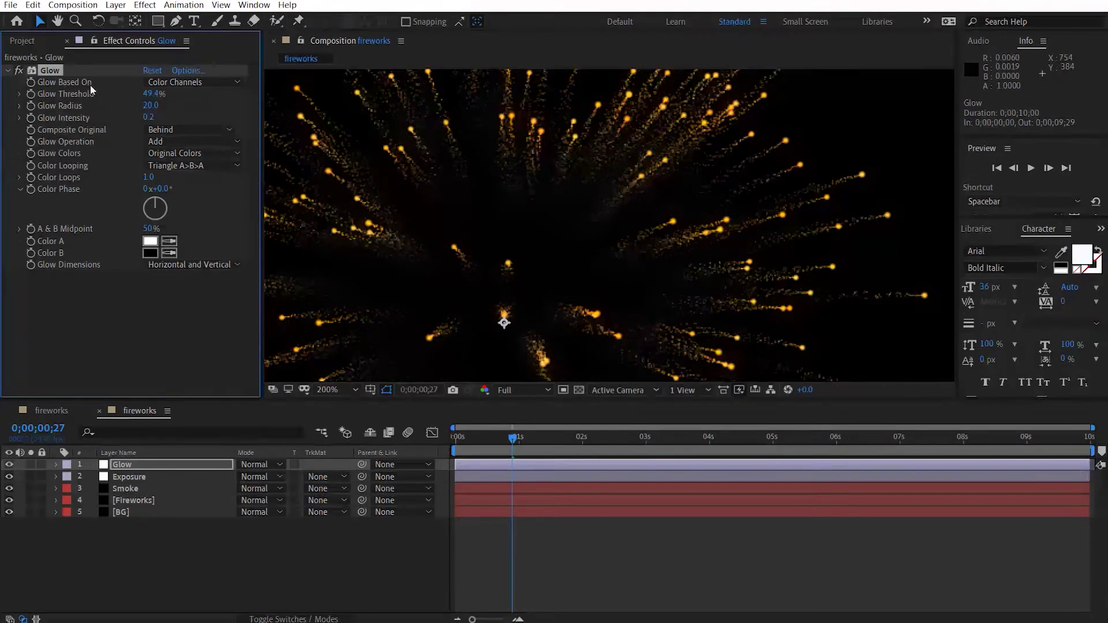
Duplicate the Glow effect on the Glow layer and set the copy's Glow Radius to 62.
key("ctrl+d")
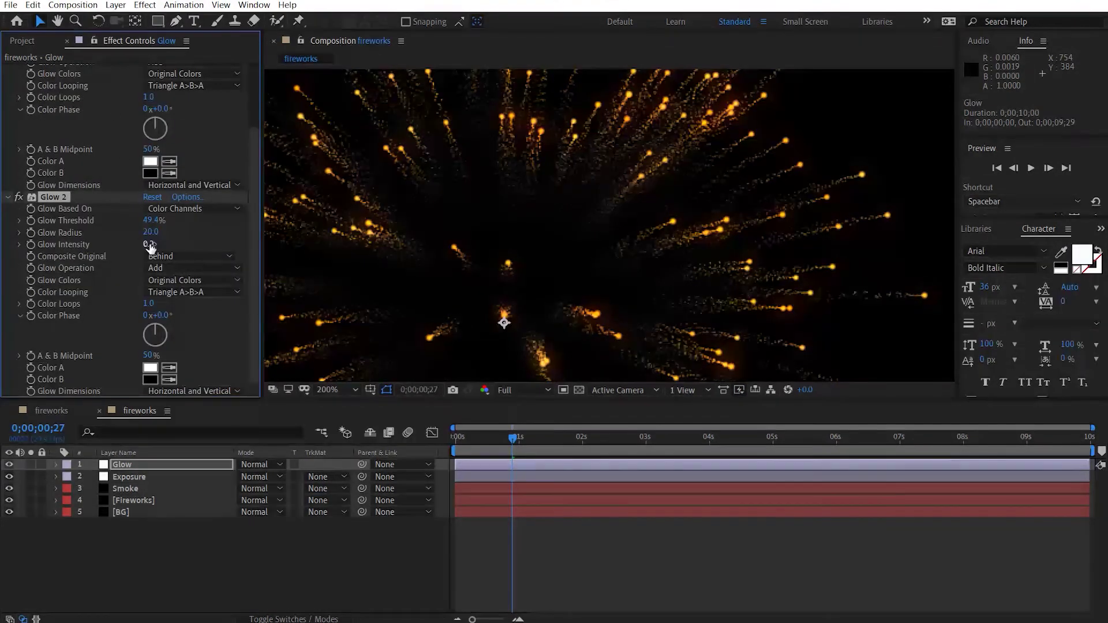
left_click_drag(150, 236, 197, 232)
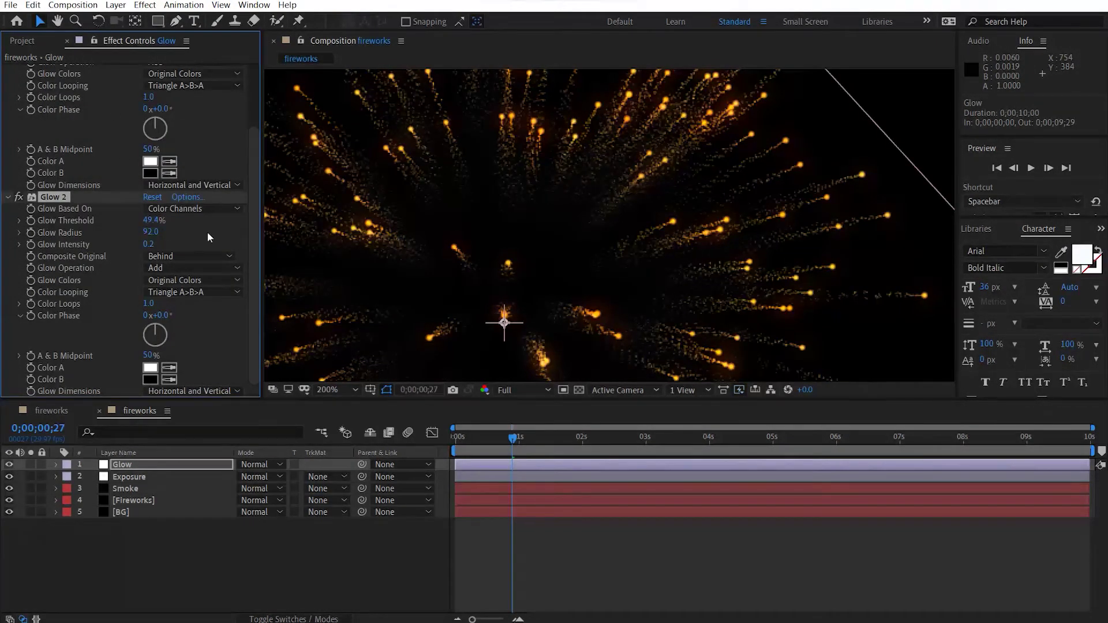
key("h")
left_click_drag(341, 264, 407, 235)
key("v")
left_click_drag(149, 232, 138, 233)
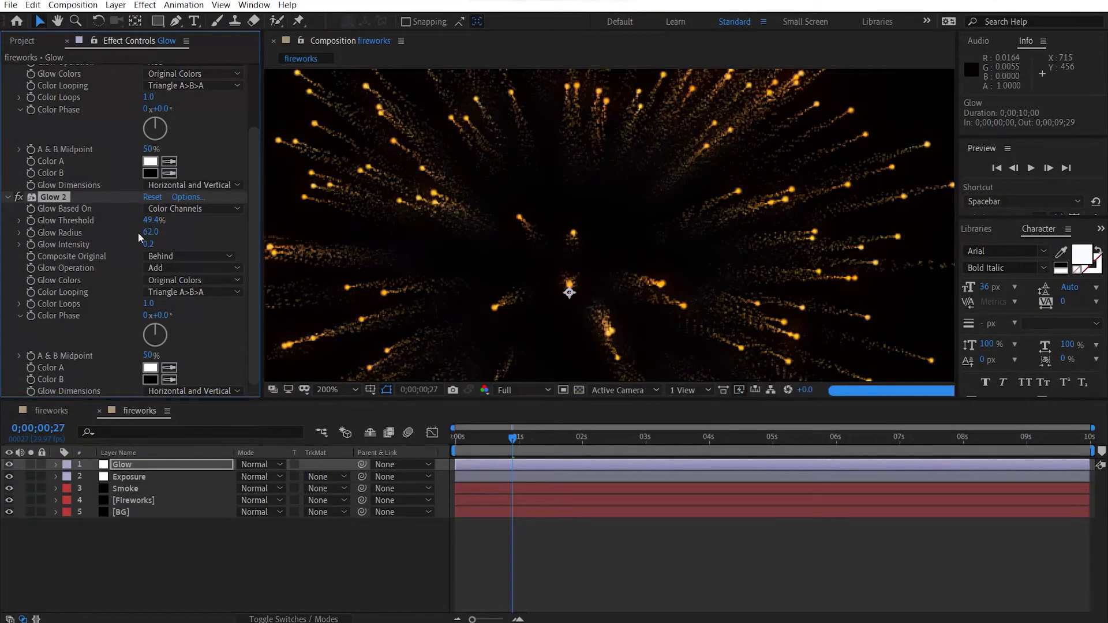
Duplicate the Glow 2 effect on the Glow layer and set the copy's Glow Radius to 100.
key("ctrl+d")
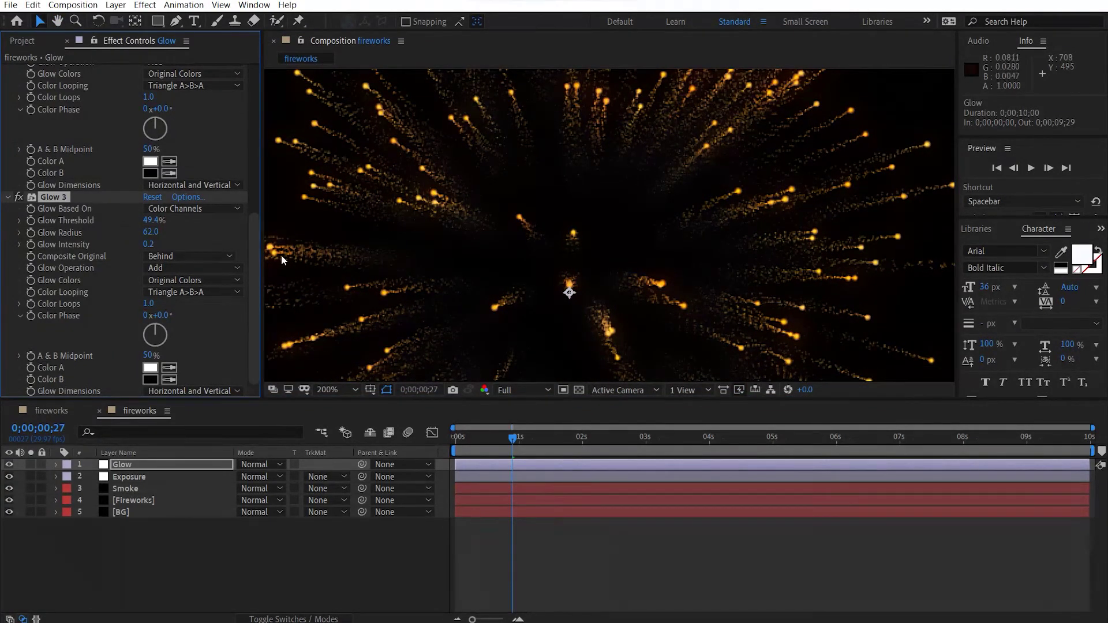
left_click(152, 232)
type("100")
key("Return")
left_click(9, 198)
left_click(10, 189)
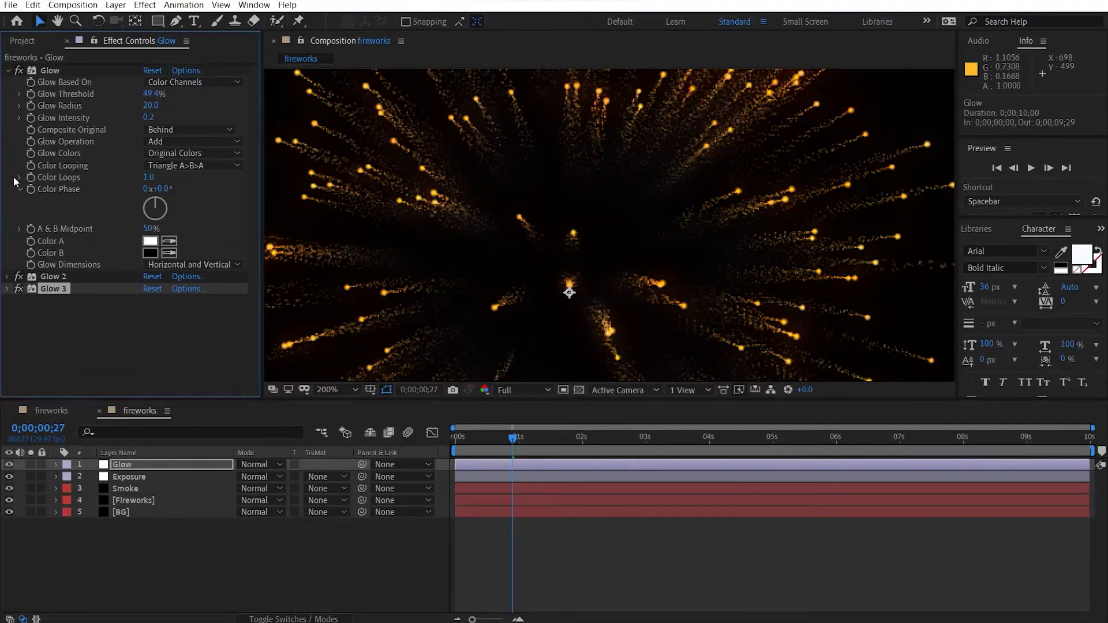
left_click(8, 71)
Apply the Exposure effect to the Glow layer and set its master Exposure to 1.
key("ctrl+space")
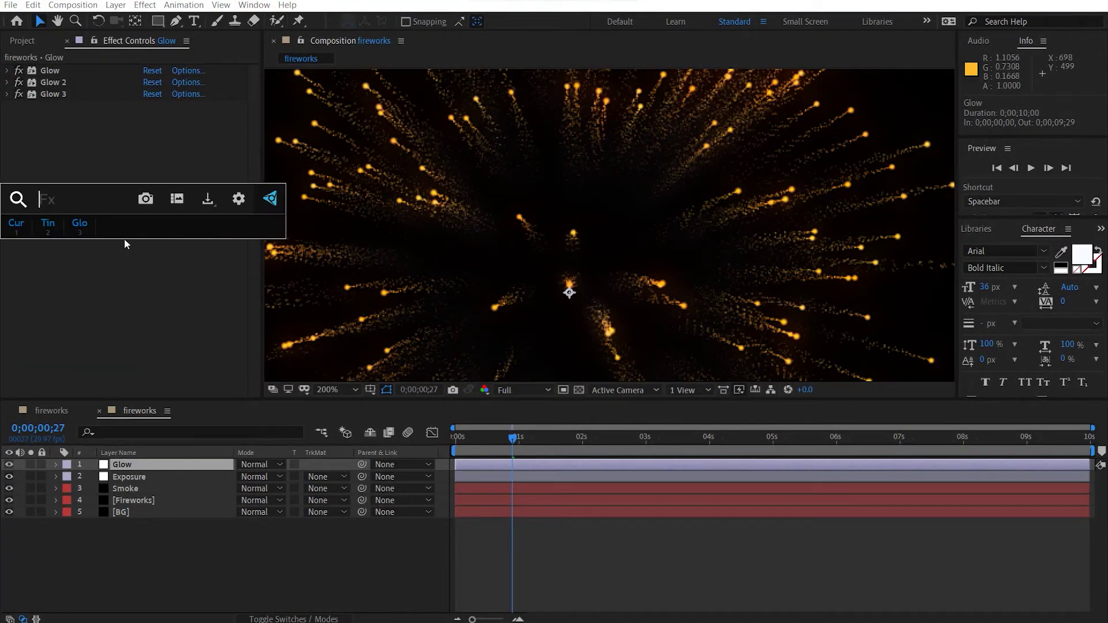
type("ex")
key("Down")
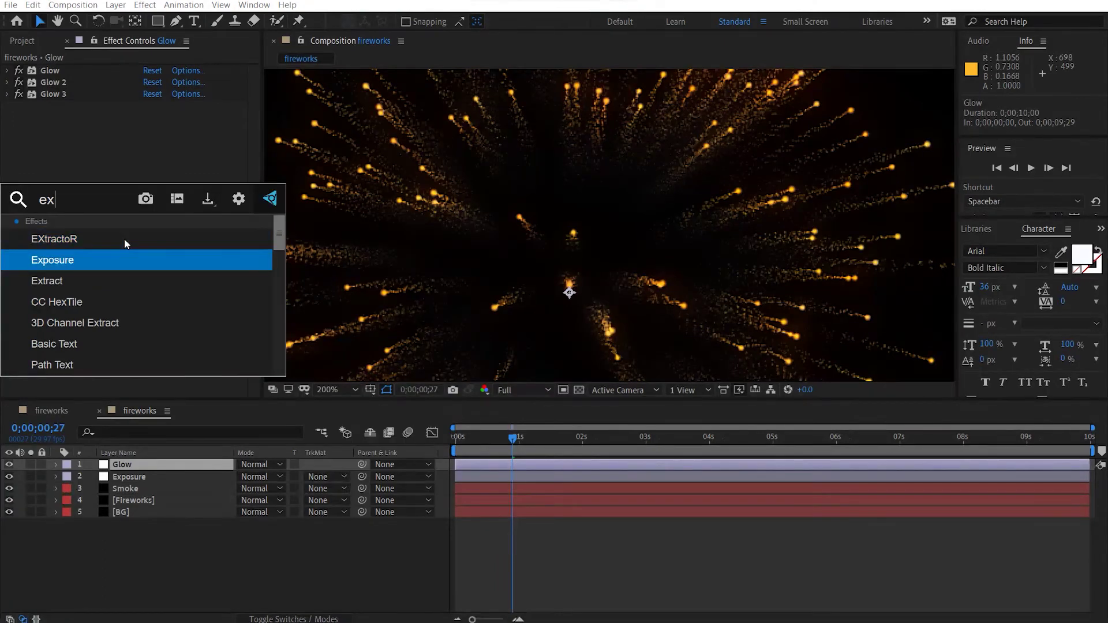
key("Return")
left_click(149, 142)
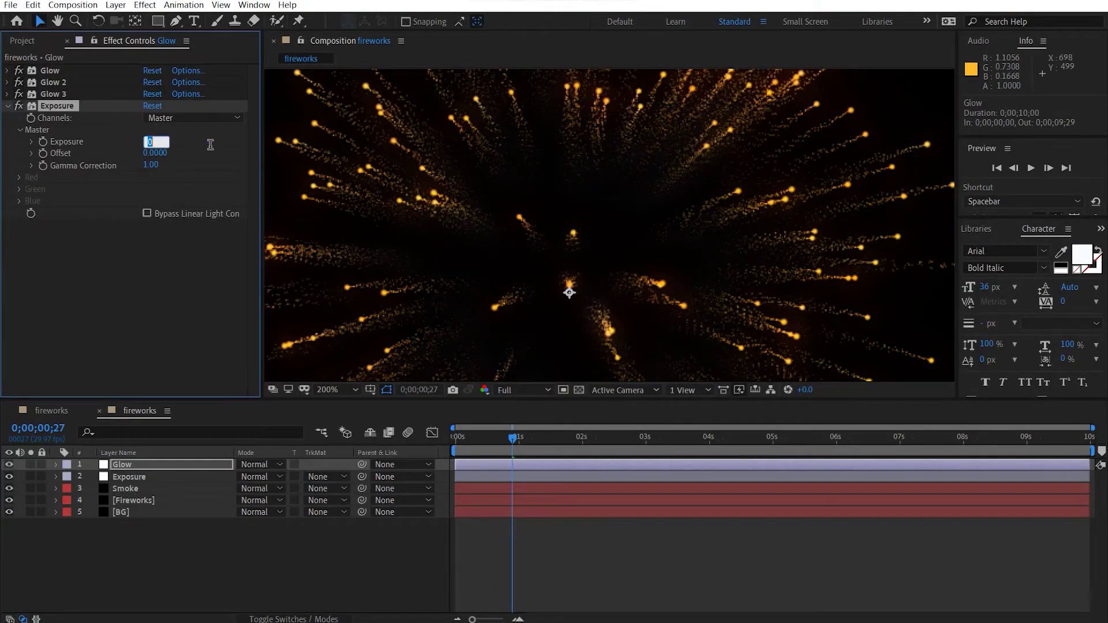
type("1")
key("Return")
key("h")
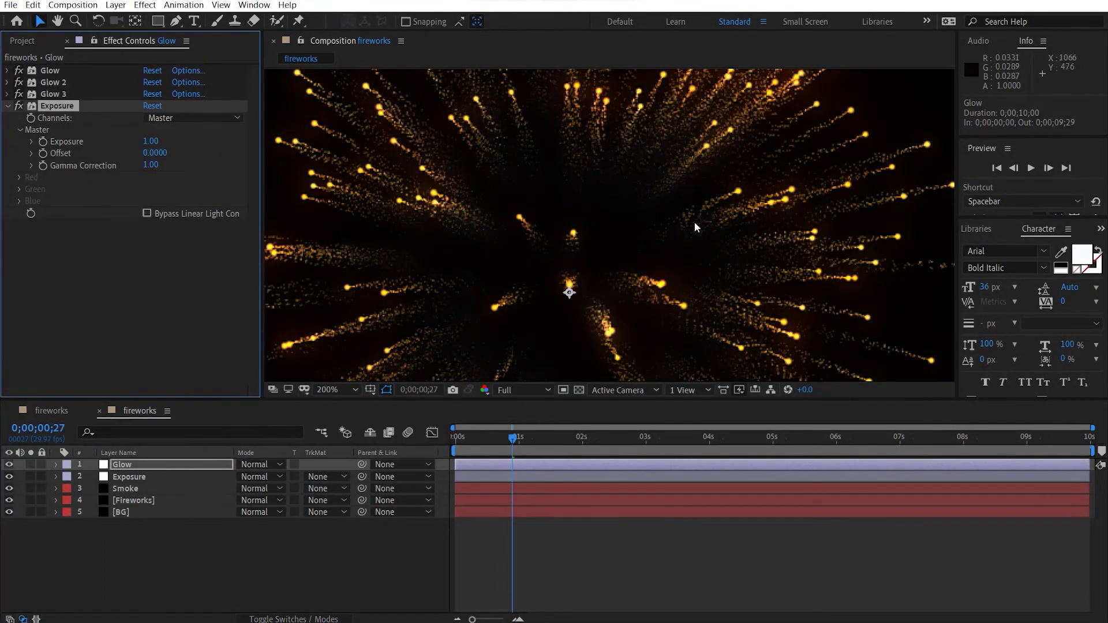
left_click_drag(694, 221, 650, 180)
key("v")
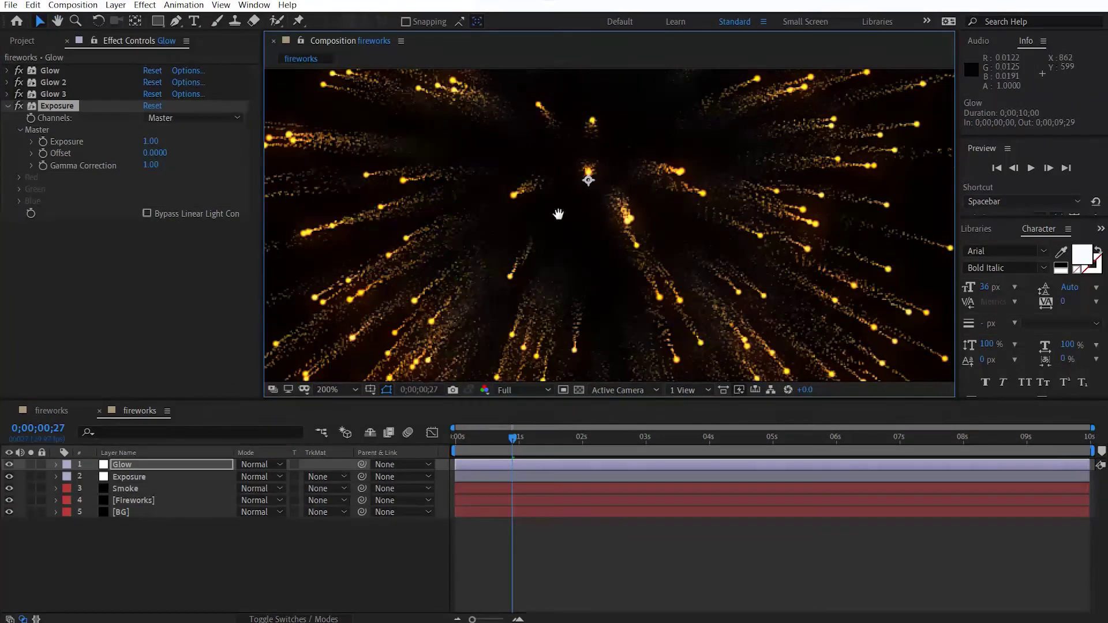
Keyframe Glow Threshold on all three Glow effects and move those keyframes to the start of the timeline.
left_click(7, 105)
left_click(7, 94)
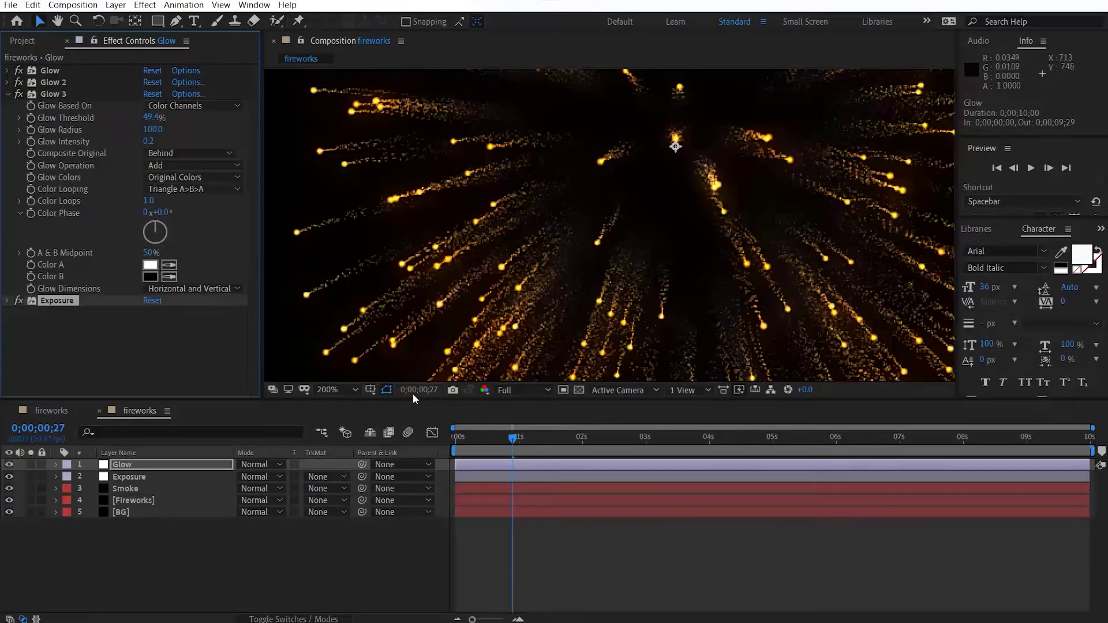
left_click(449, 460)
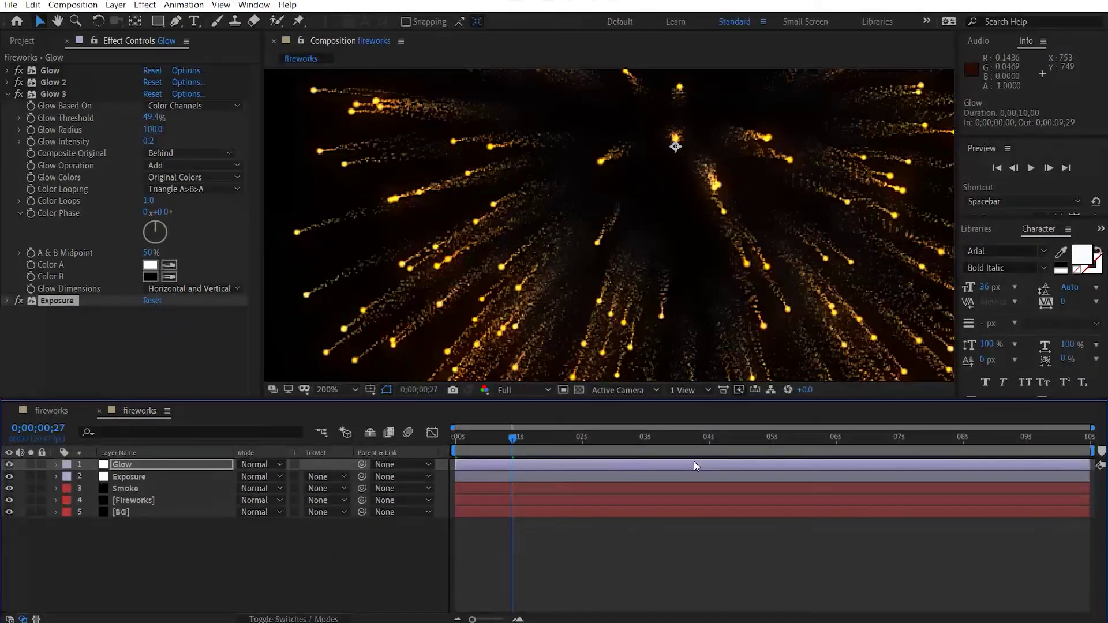
left_click(8, 71)
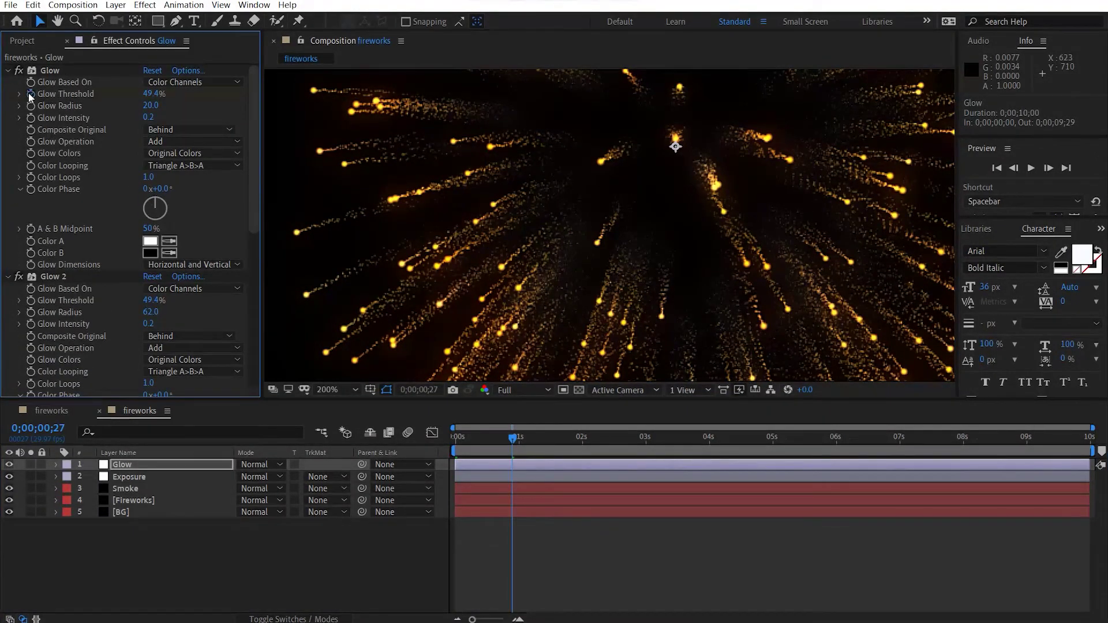
left_click(30, 94)
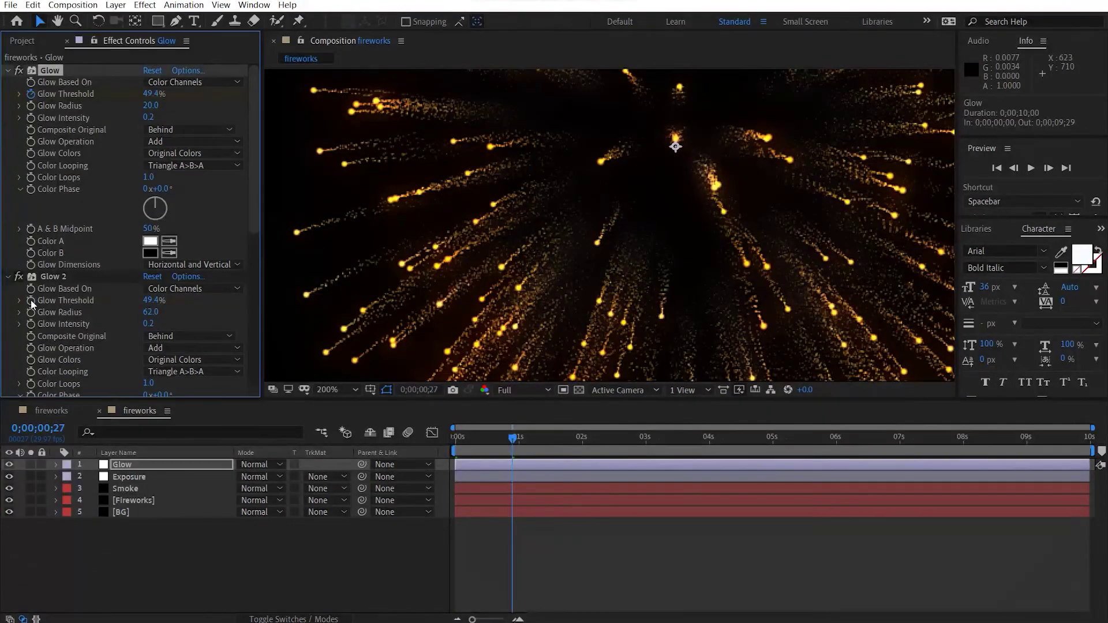
left_click(30, 299)
scroll(66, 334, "down", 5)
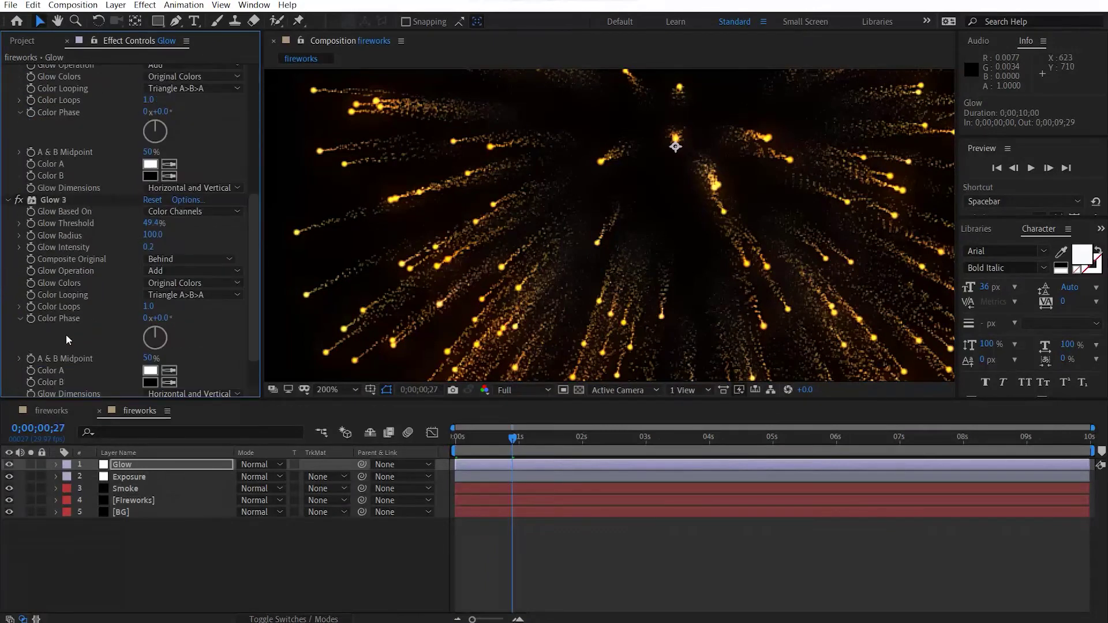
left_click(32, 225)
key("u")
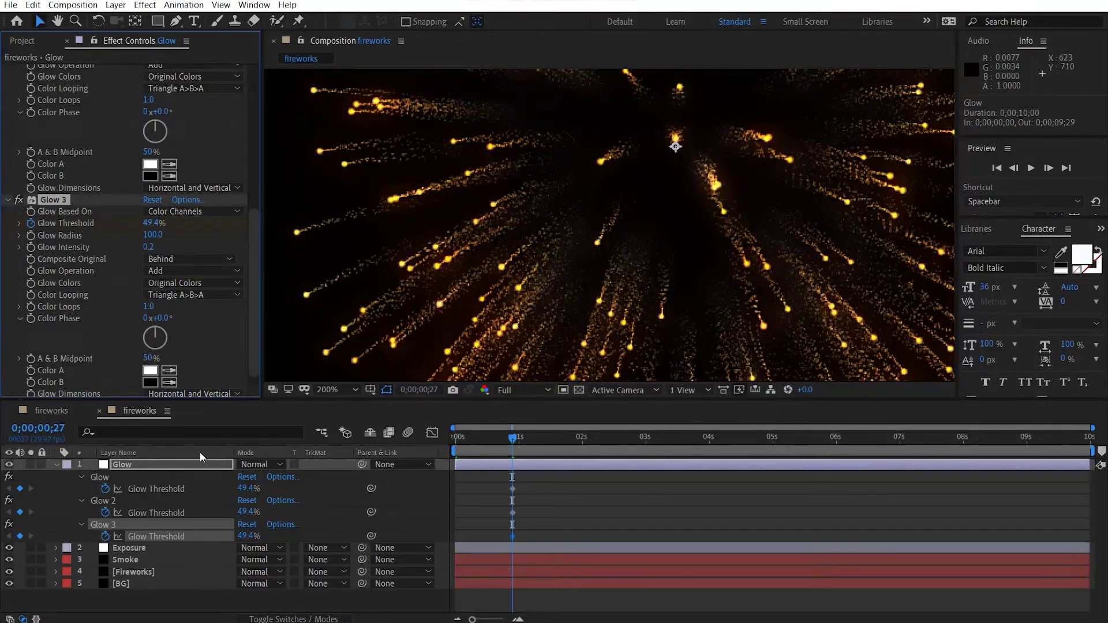
left_click_drag(551, 484, 455, 539)
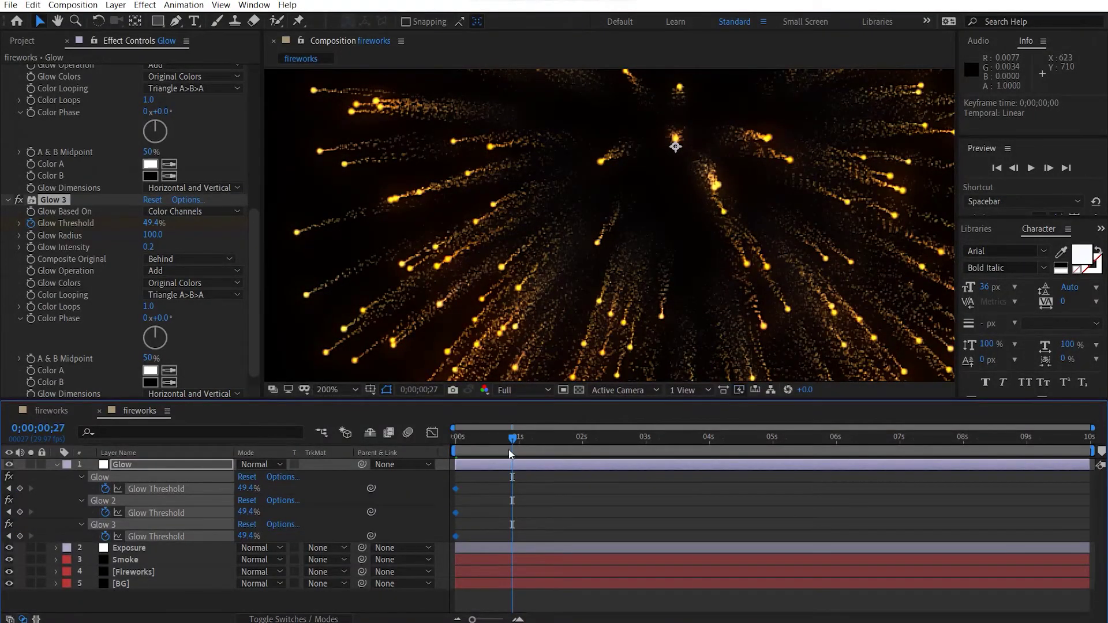
Keyframe Glow Threshold of all three Glow effects to 24.3% at 0;00;09;28.
left_click_drag(625, 437, 891, 437)
left_click_drag(1051, 437, 1085, 436)
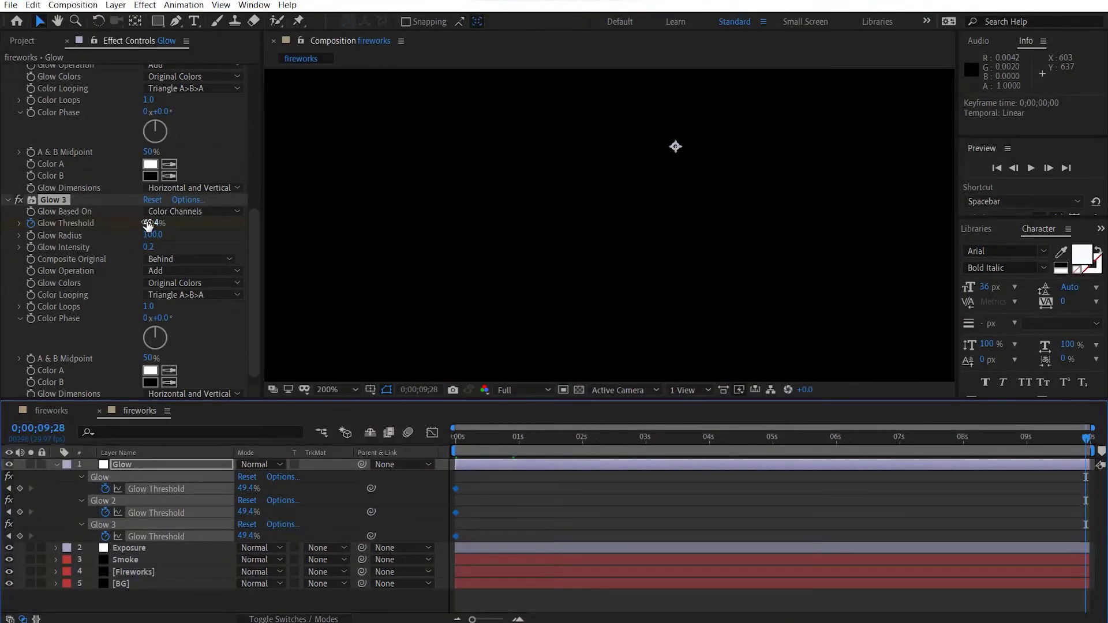
left_click_drag(149, 225, 120, 230)
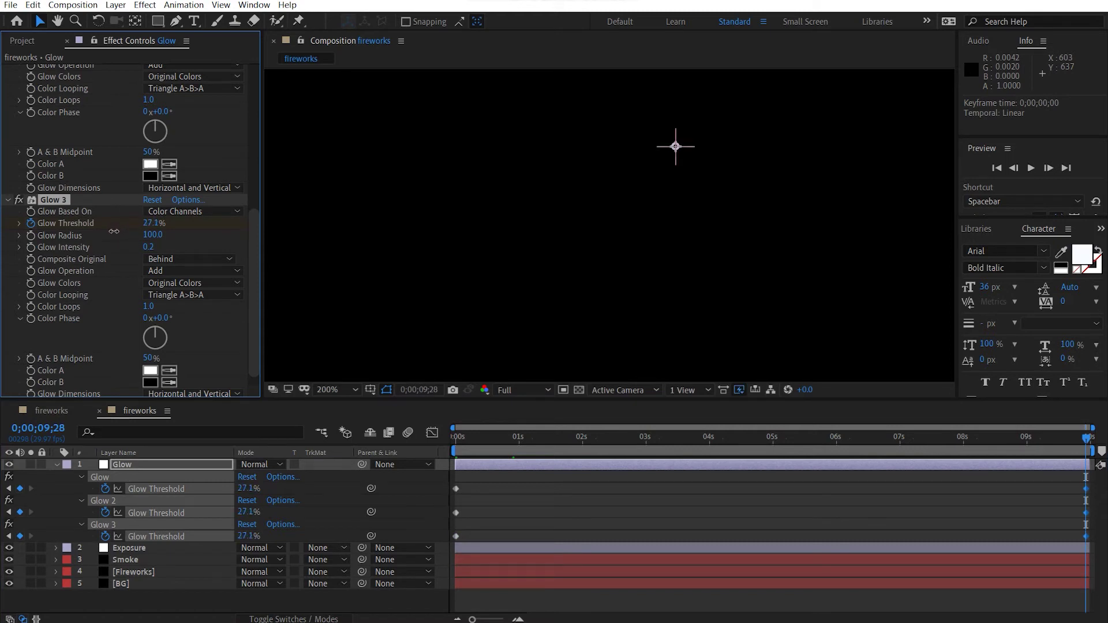
Raise Glow Threshold of all three Glow effects to 83.1% at the first frame.
left_click_drag(494, 441, 424, 444)
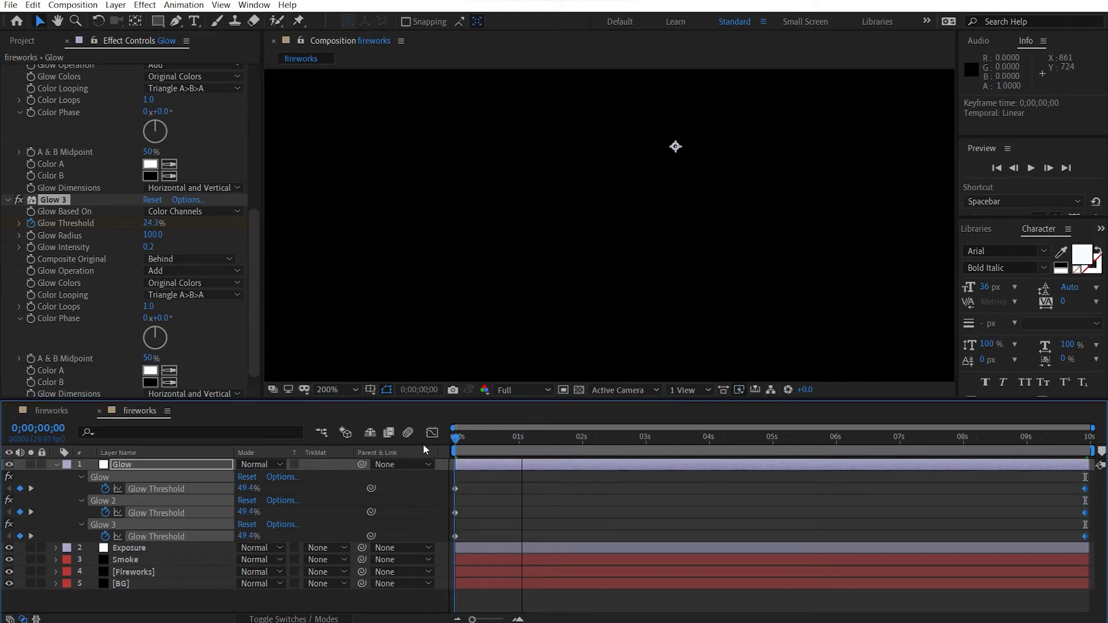
left_click_drag(149, 223, 197, 223)
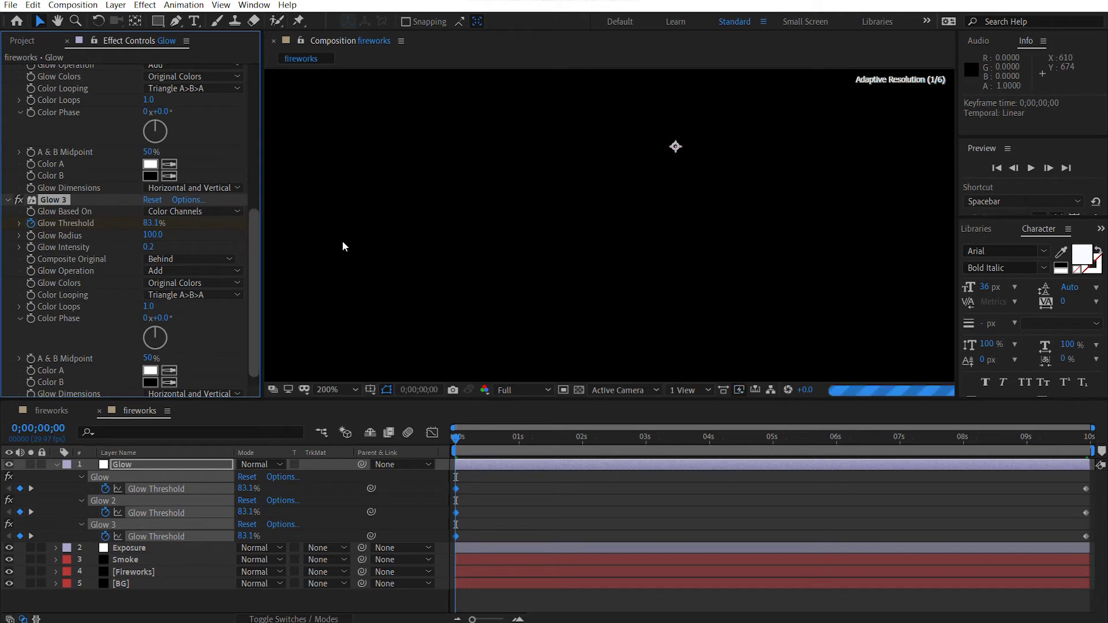
left_click(55, 465)
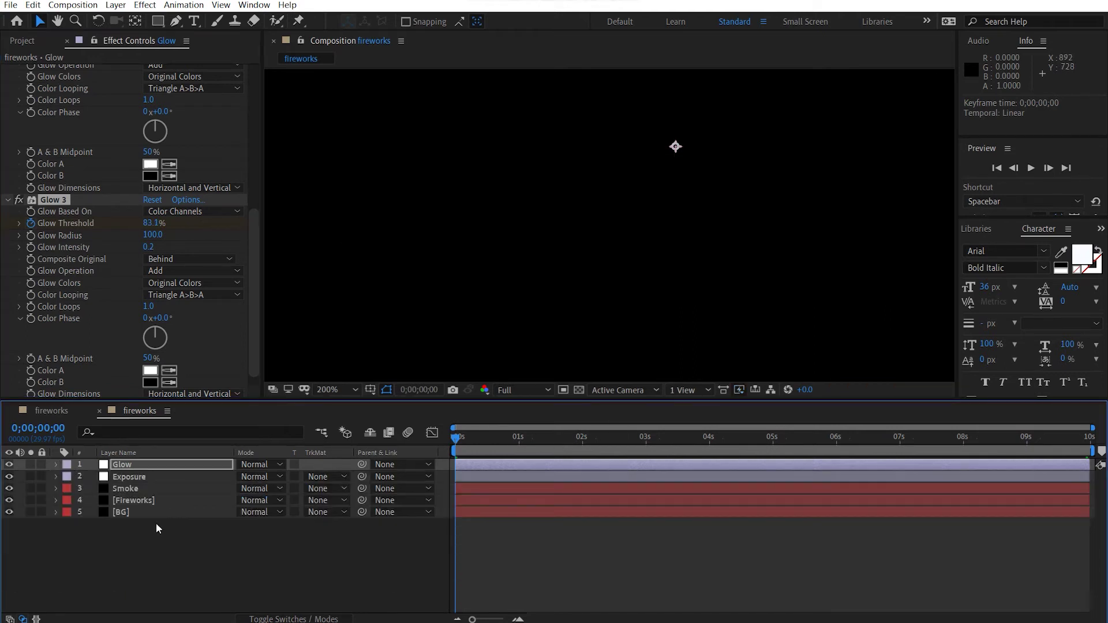
Fit the composition in the viewer and preview the opening of the fireworks burst.
scroll(542, 299, "down", 2)
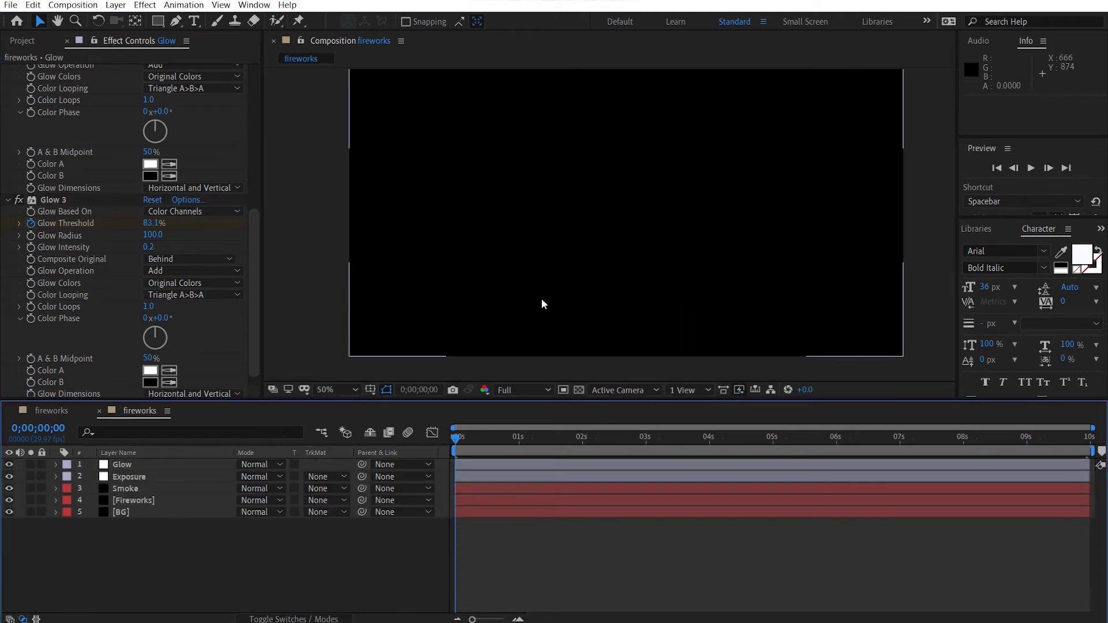
left_click(336, 391)
left_click(340, 143)
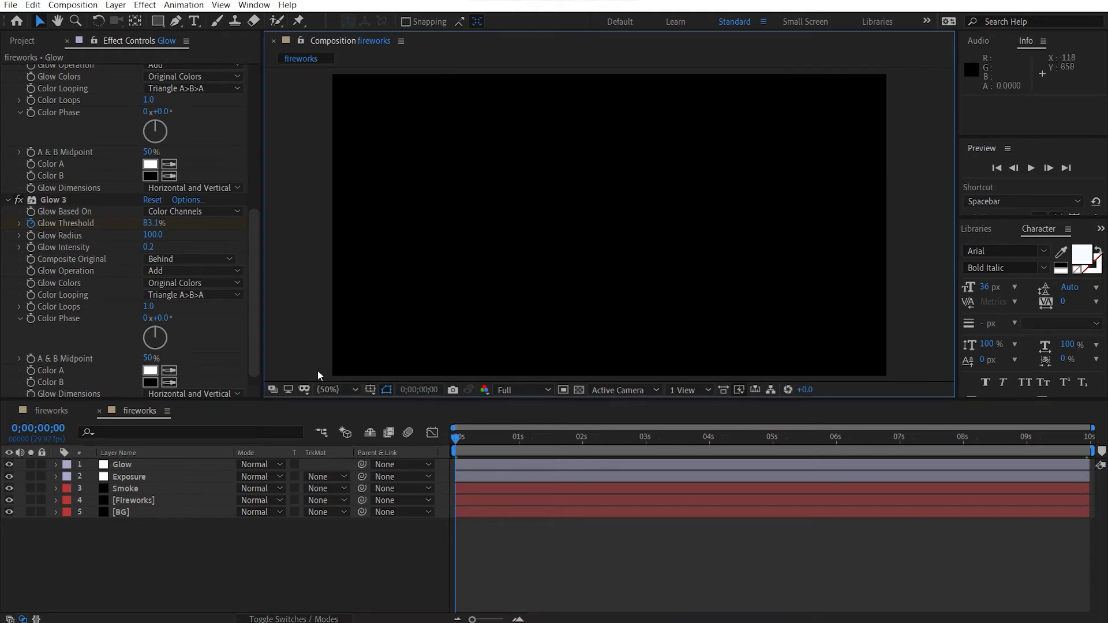
key("space")
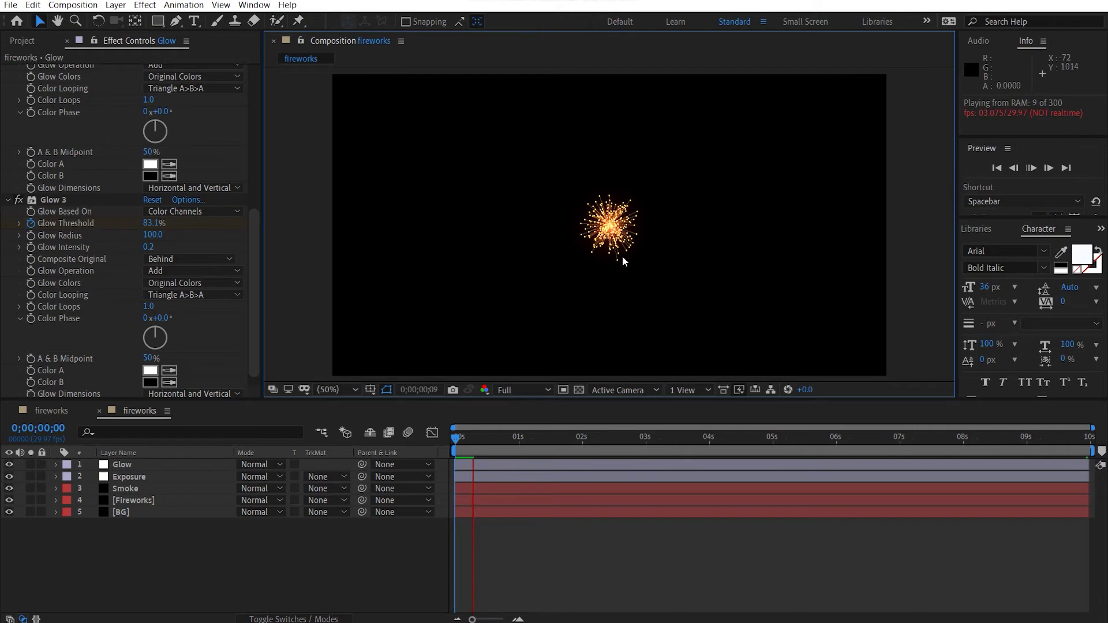
left_click(175, 483)
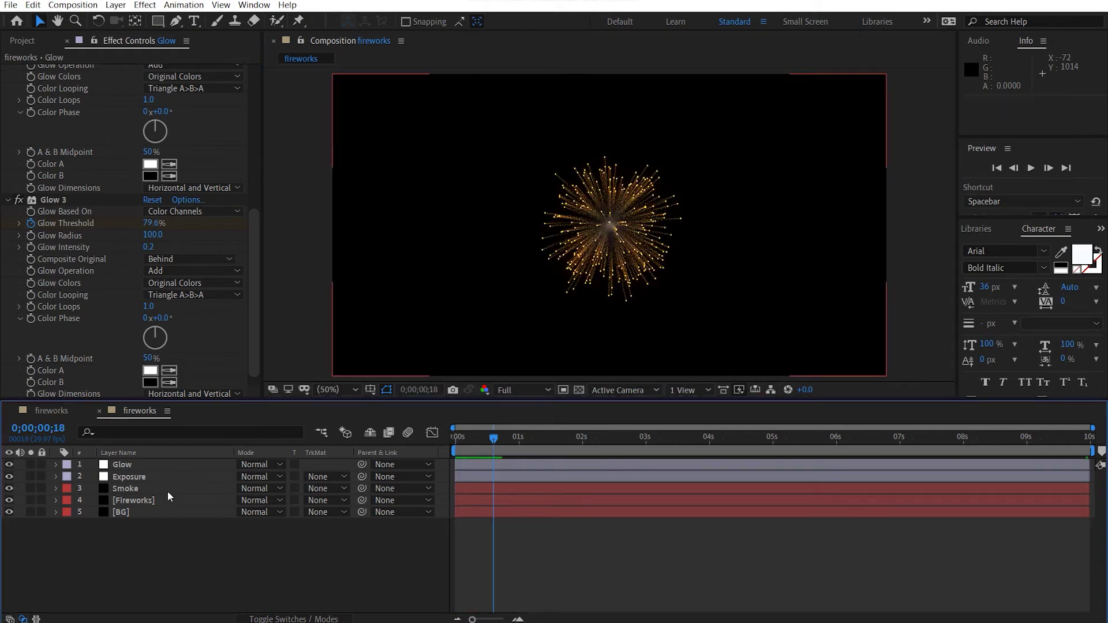
Duplicate the Smoke and Fireworks layers as a pair above the originals and hide the original pair.
left_click(168, 490)
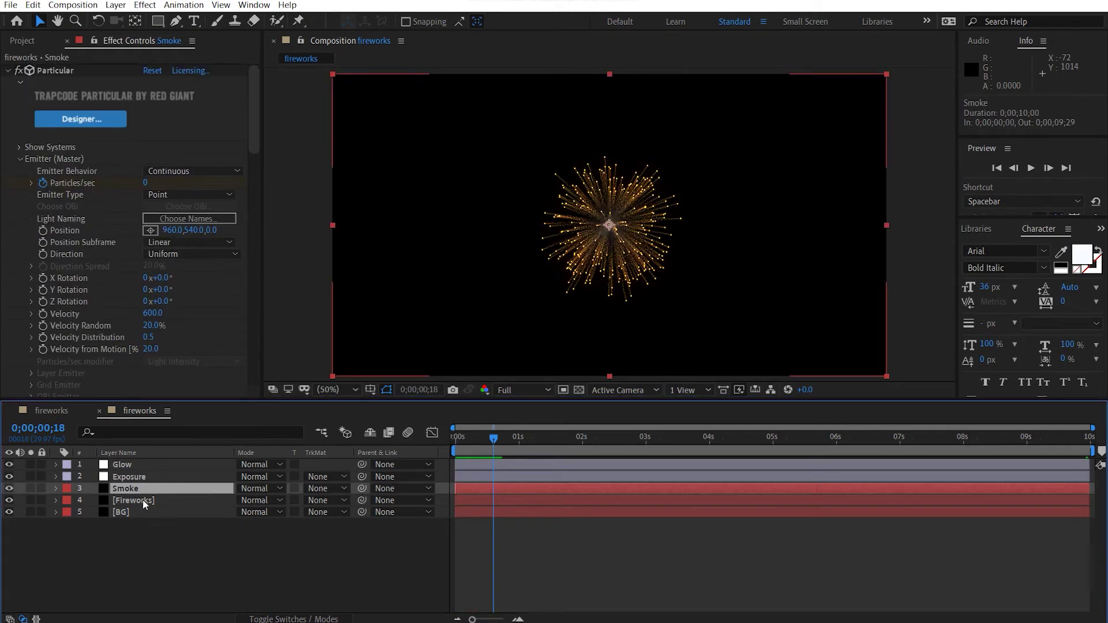
left_click(143, 500, "shift")
key("ctrl+d")
left_click_drag(137, 510, 152, 497)
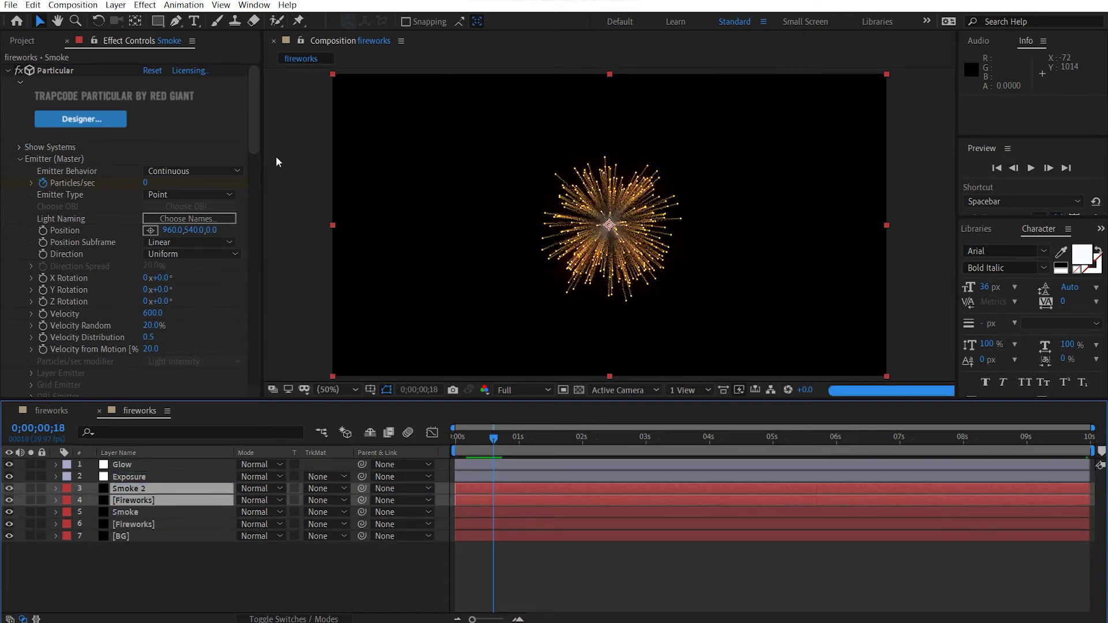
left_click_drag(9, 512, 8, 525)
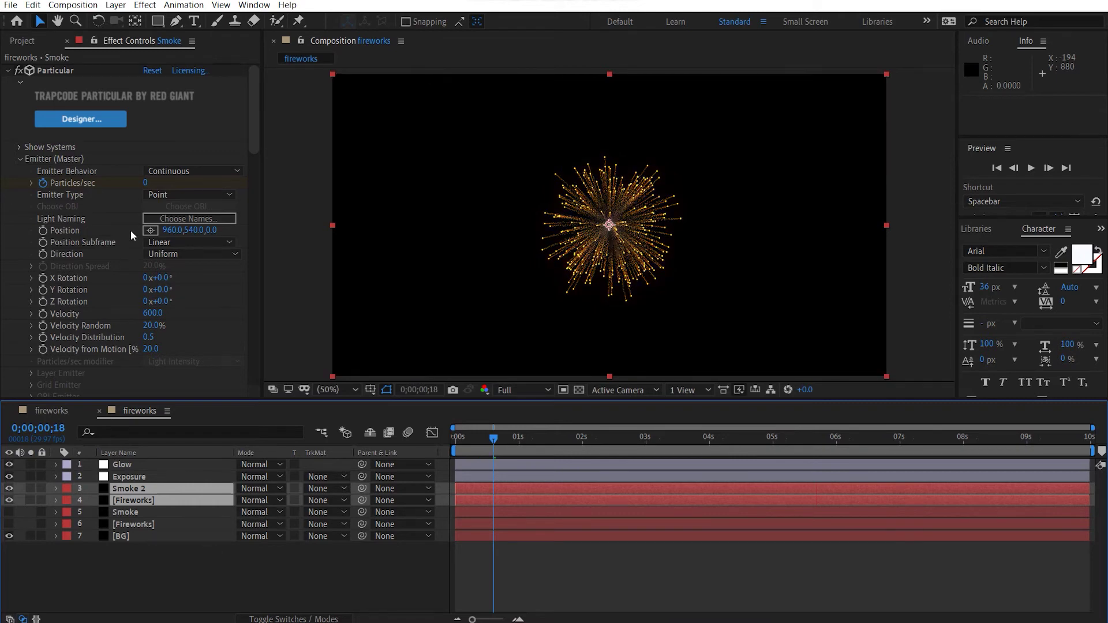
Change the middle color stop of Color over Life to red on the duplicated Fireworks layer.
scroll(131, 230, "down", 8)
scroll(131, 229, "down", 8)
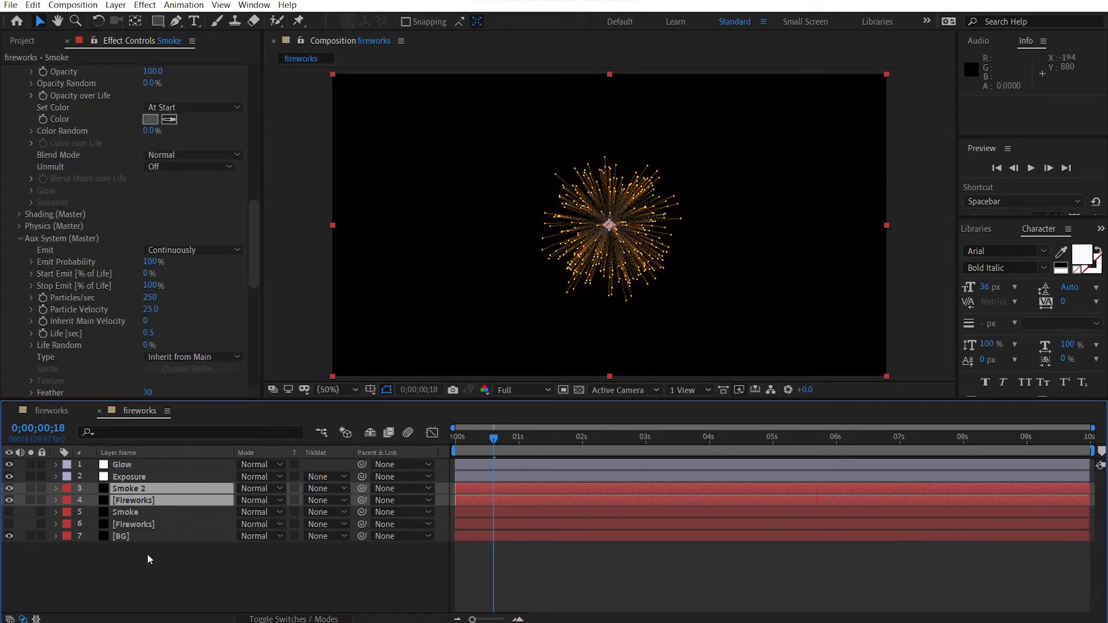
left_click(157, 501)
scroll(143, 324, "down", 5)
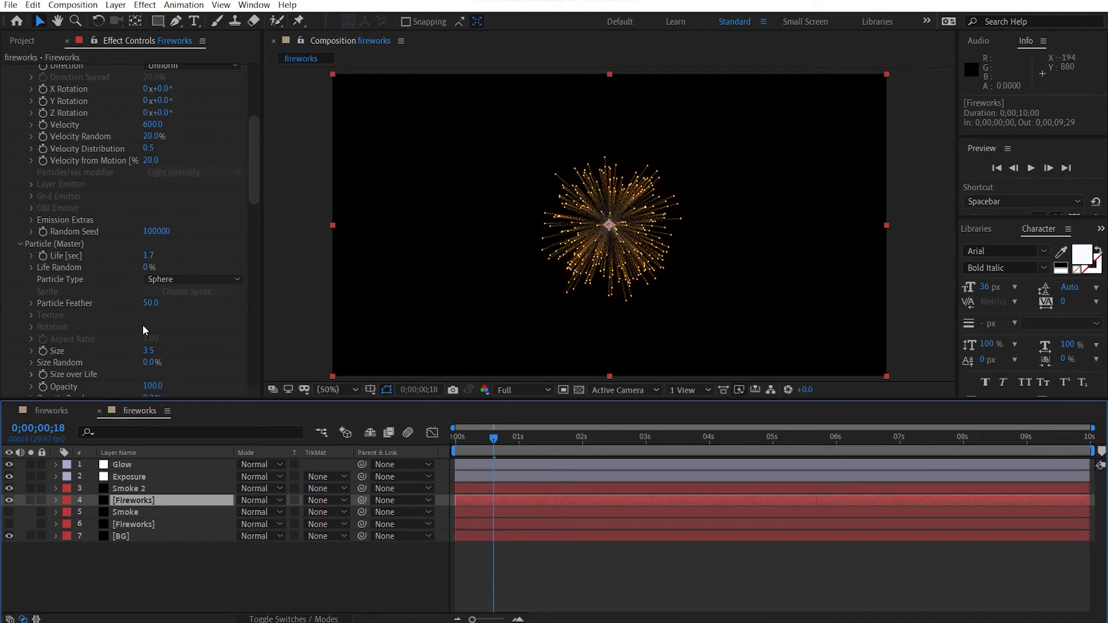
scroll(143, 325, "down", 5)
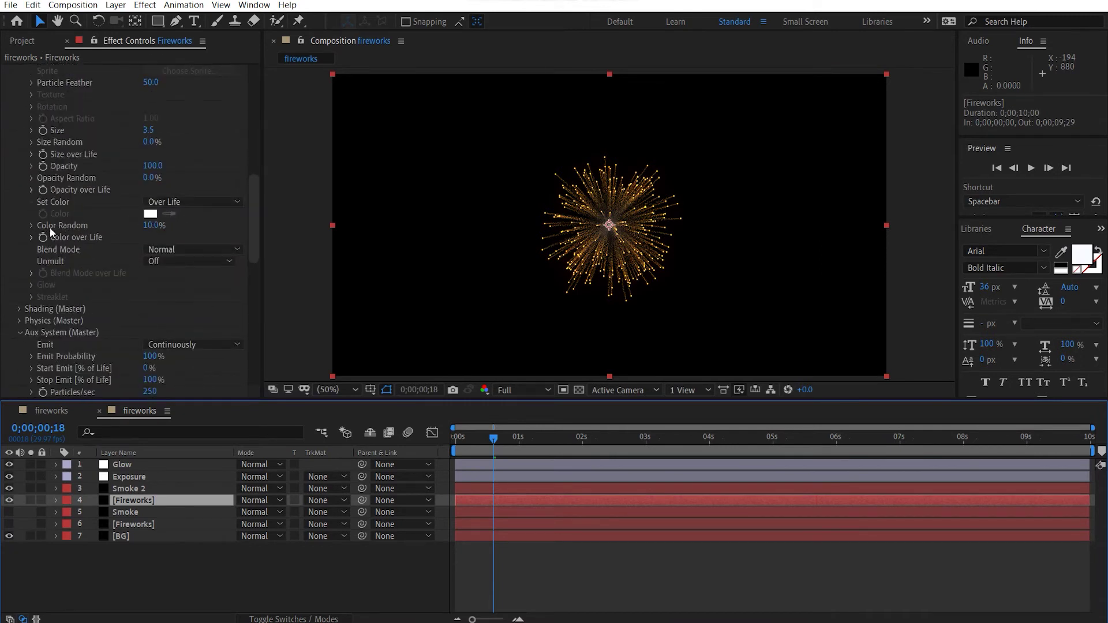
left_click(27, 226)
left_click(31, 226)
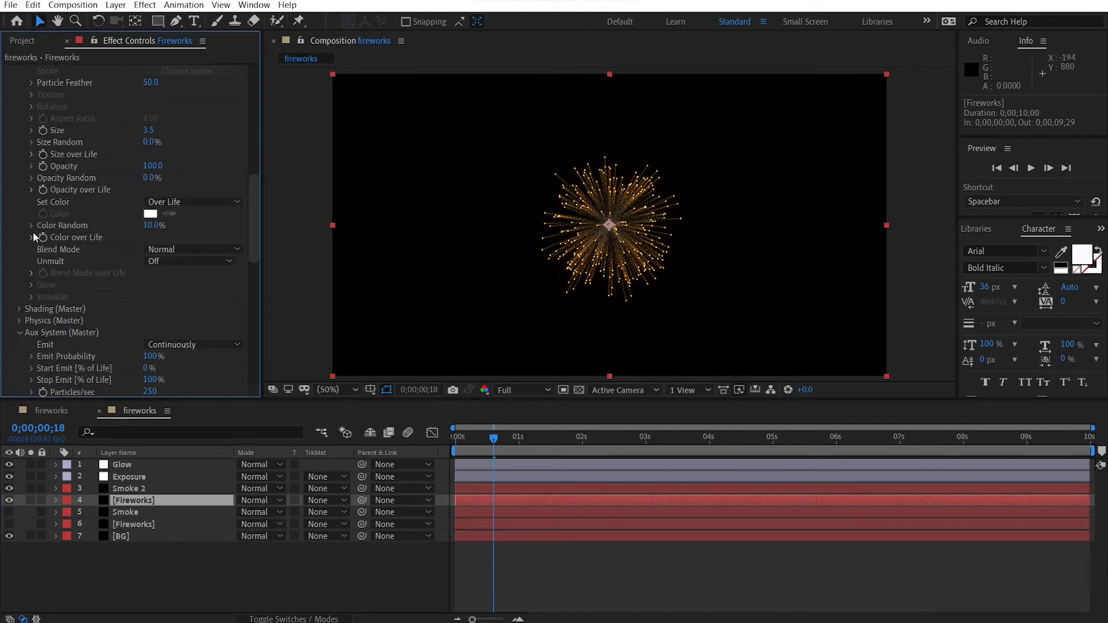
left_click(32, 238)
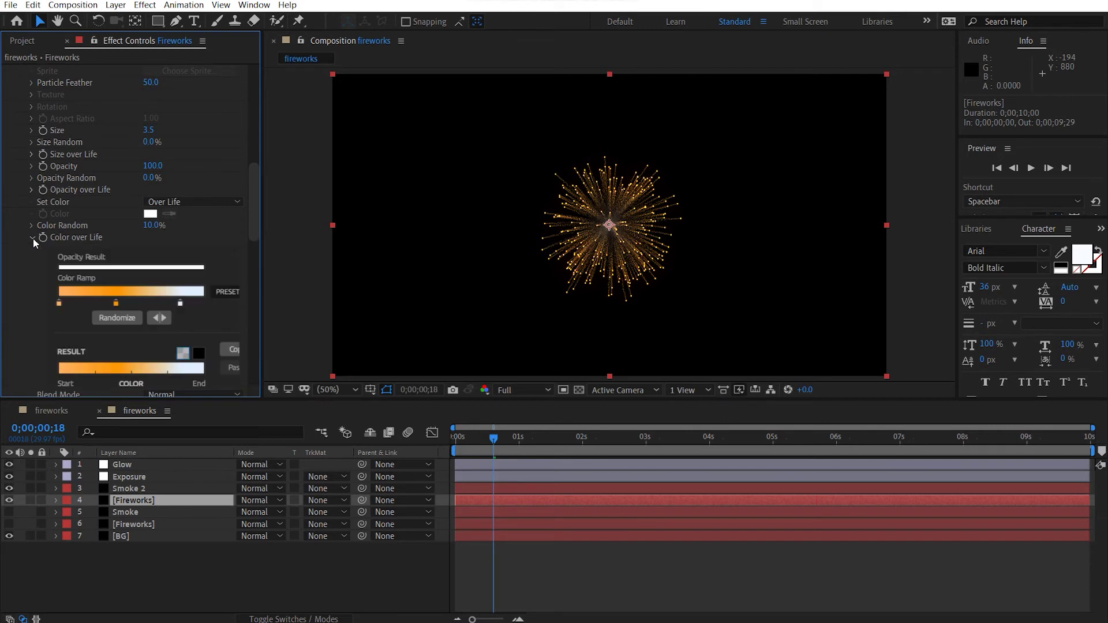
double_click(116, 301)
left_click_drag(232, 191, 240, 114)
left_click(347, 132)
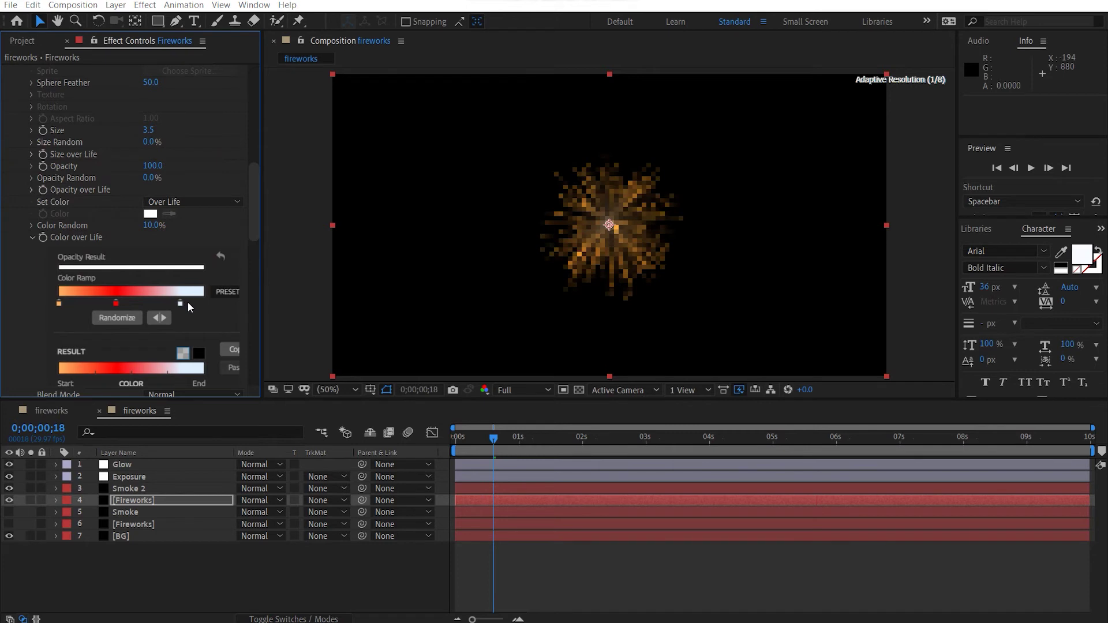
Change the last color stop of the same Color over Life ramp to light green, 87FFA7.
double_click(180, 301)
left_click_drag(233, 233, 233, 240)
left_click(86, 178)
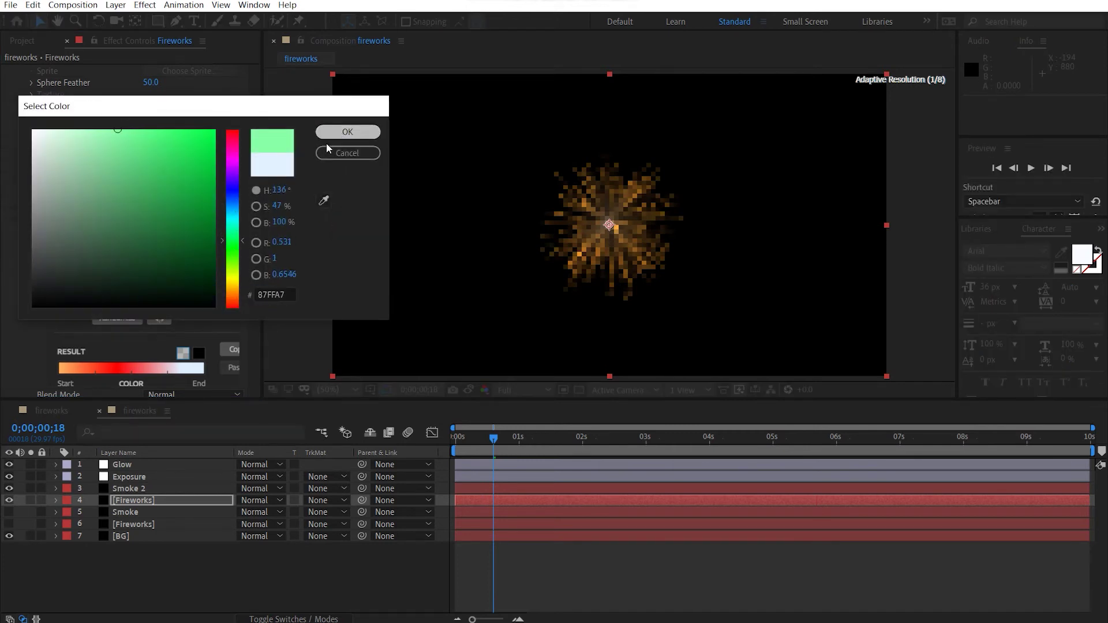
left_click(347, 132)
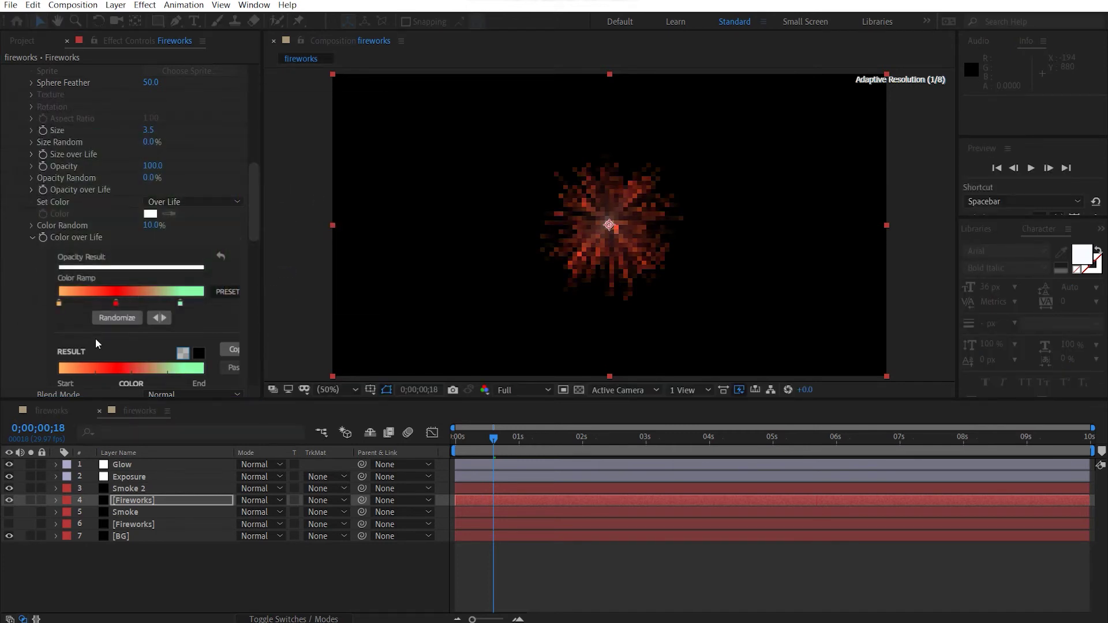
Change the first Color over Life stop on the duplicated Fireworks layer to white, FFFFFF.
double_click(58, 303)
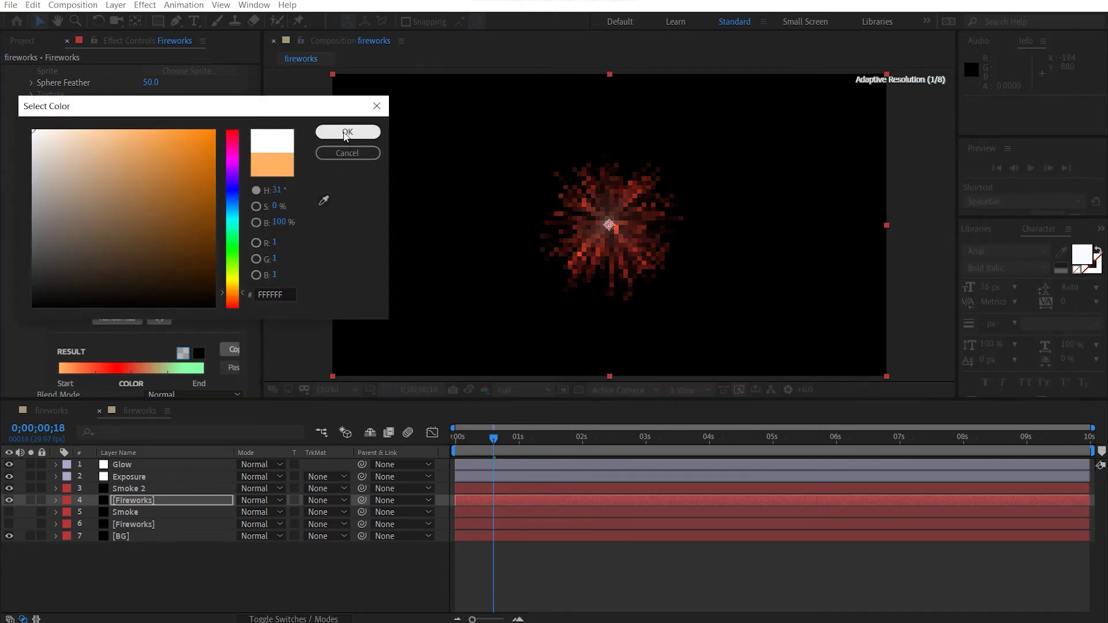
left_click(347, 133)
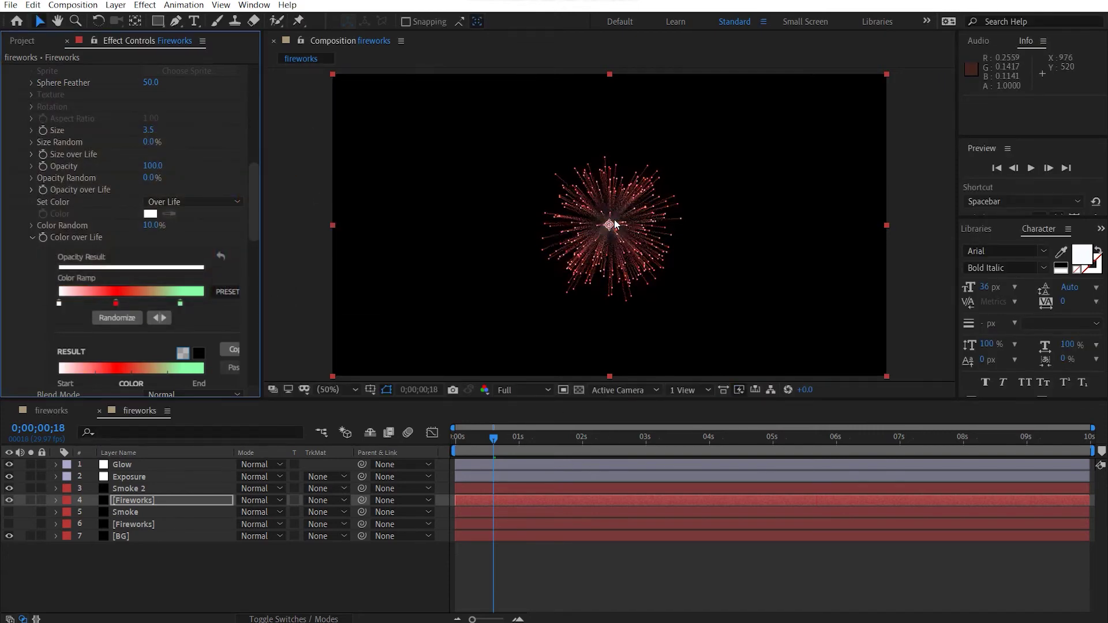
scroll(614, 219, "up", 4)
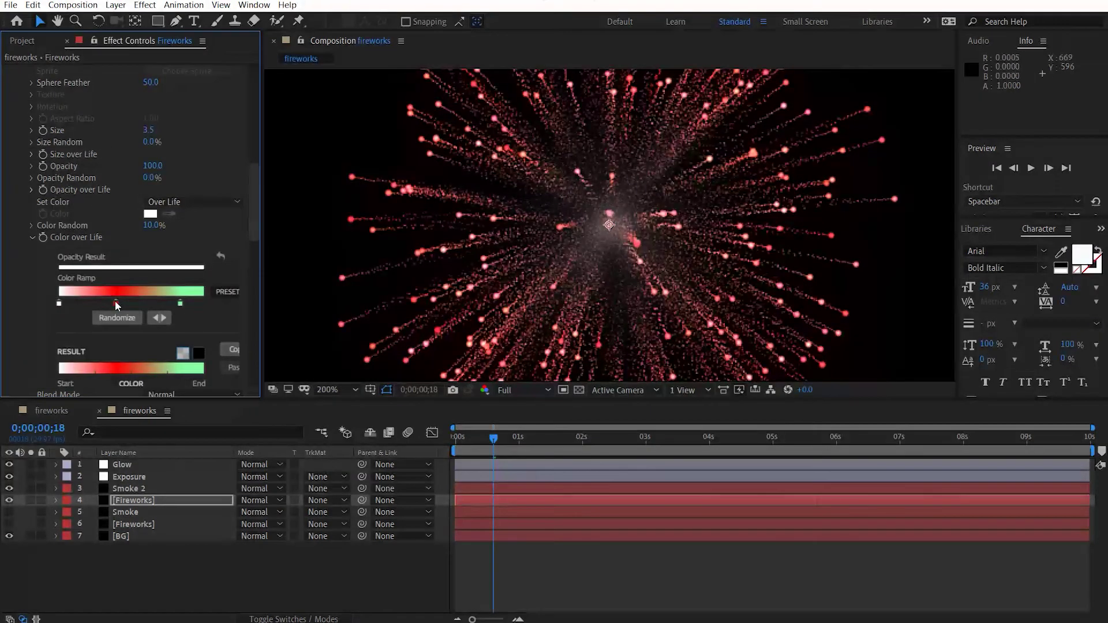
Shift the red and light green Color over Life stops closer to the start of the ramp.
left_click_drag(116, 303, 93, 304)
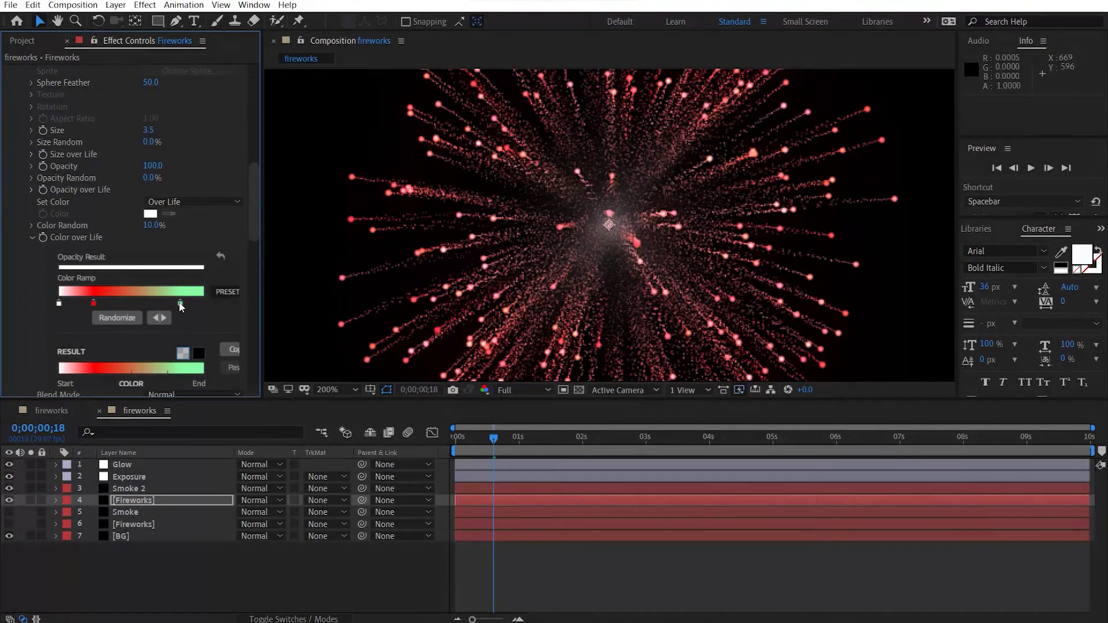
left_click_drag(180, 304, 162, 311)
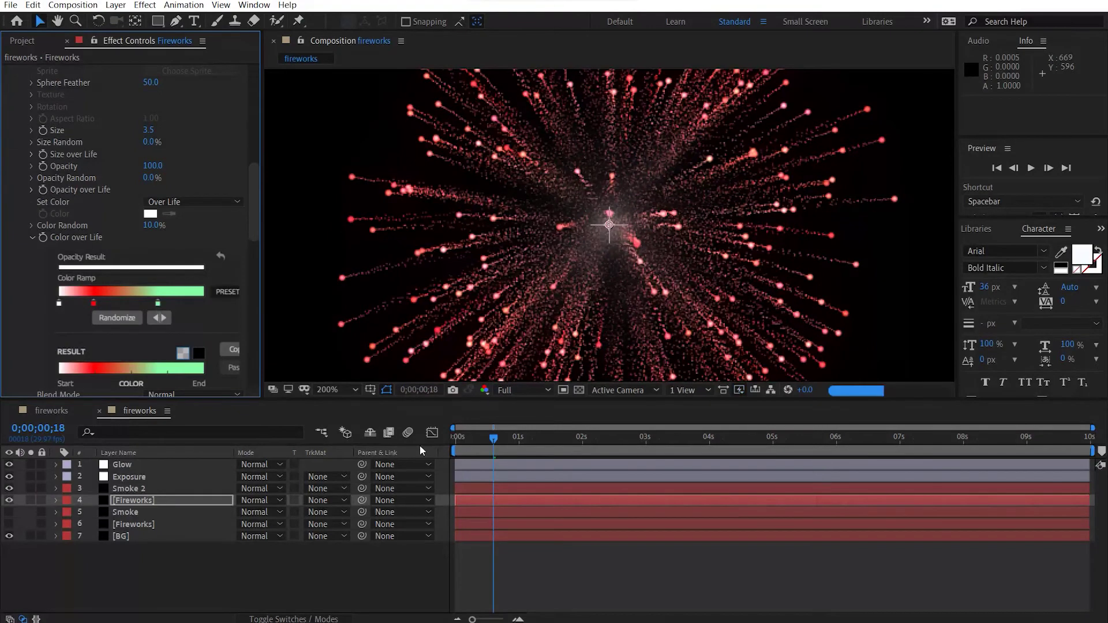
left_click(392, 447)
key("Home")
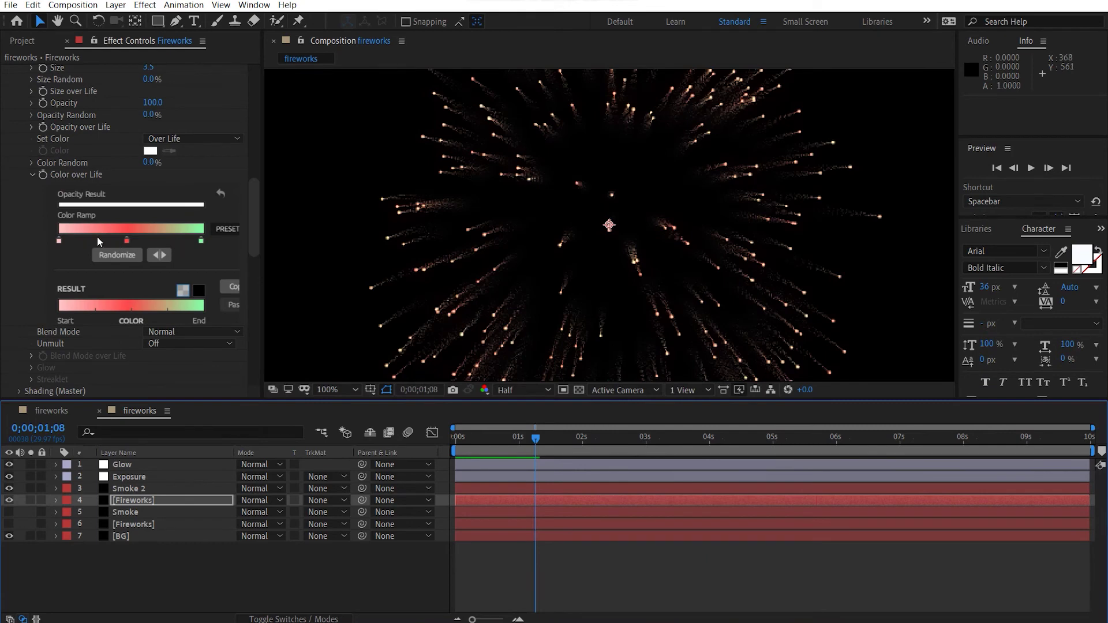
Rearrange the Color over Life stops in the order red, light green, pink, placing pink at the very end of the ramp.
left_click_drag(56, 242, 88, 238)
left_click_drag(201, 240, 134, 242)
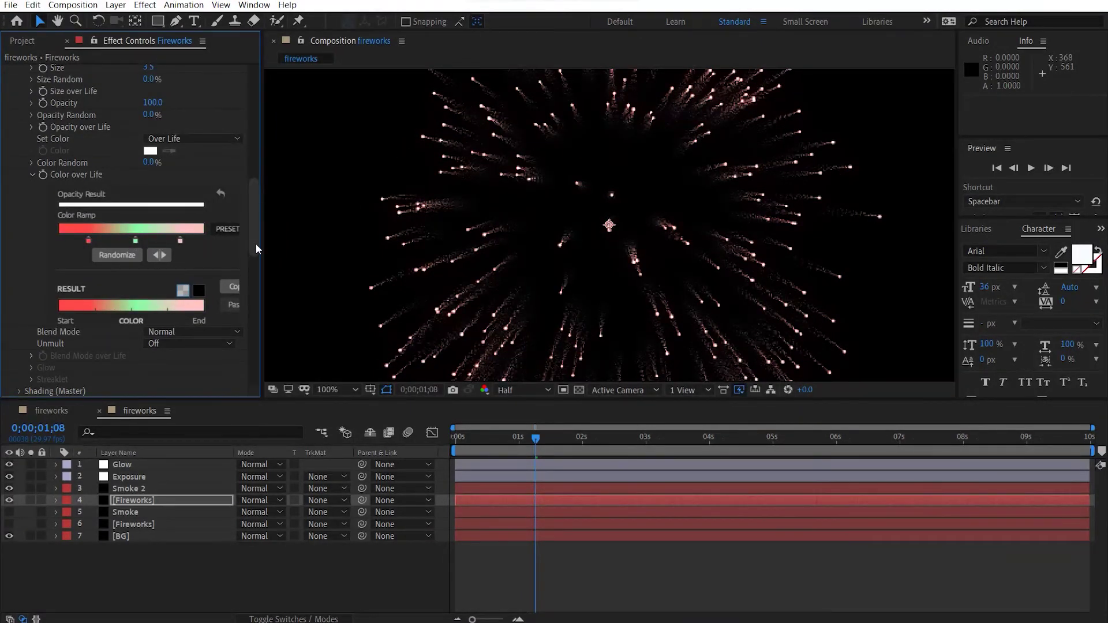
left_click_drag(207, 241, 221, 241)
left_click_drag(84, 241, 97, 243)
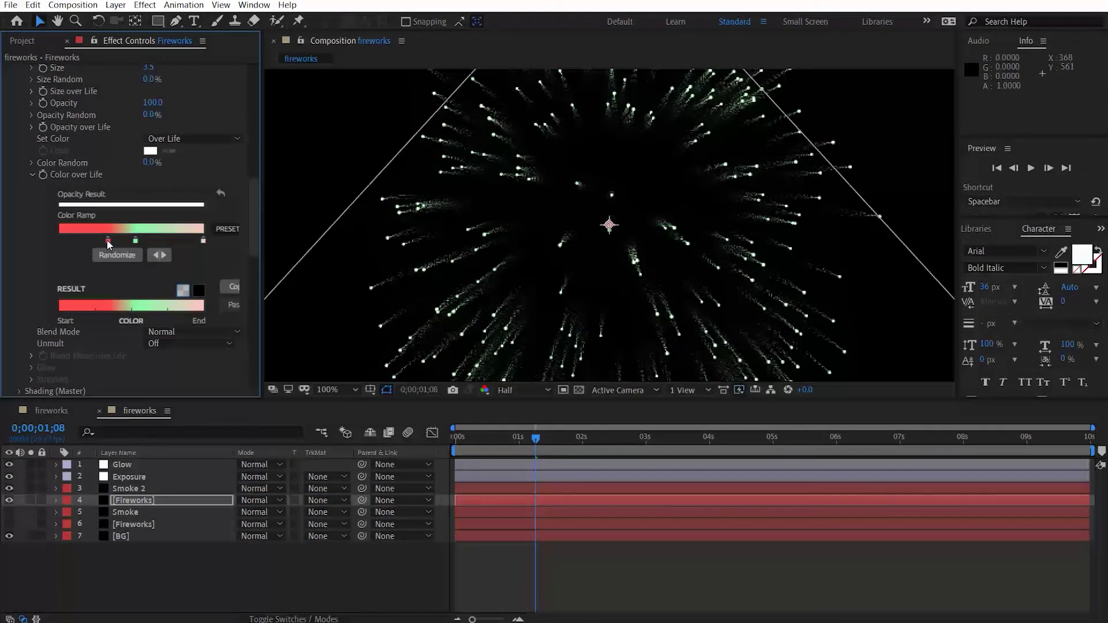
left_click_drag(155, 245, 155, 242)
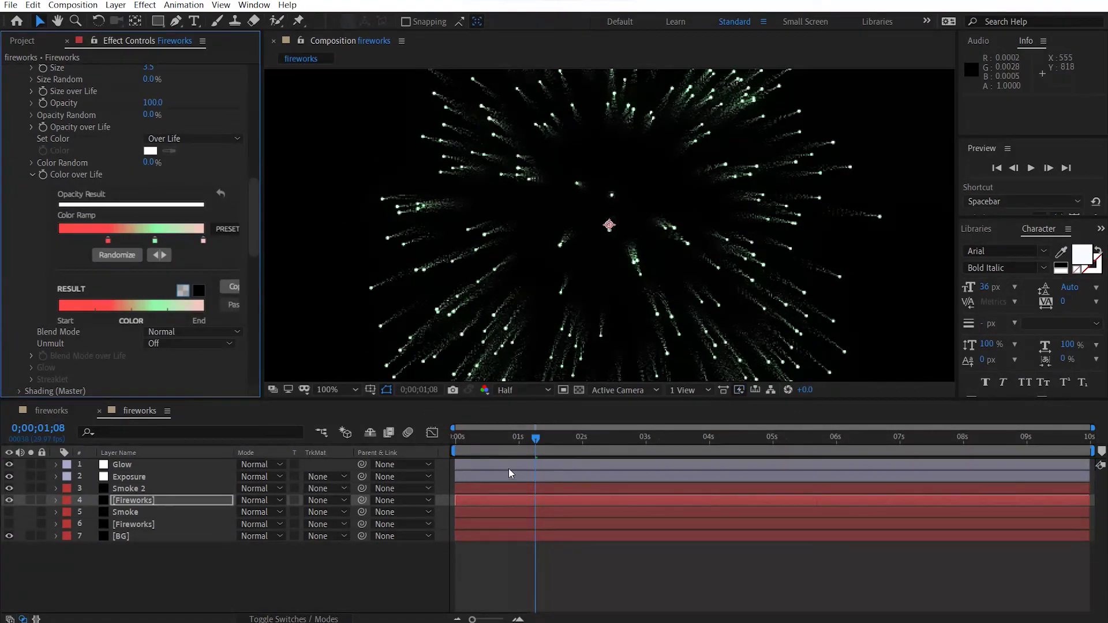
Check the burst at 0;00;00;25 and change the last Color over Life stop to white, FFFFFF.
left_click(499, 440)
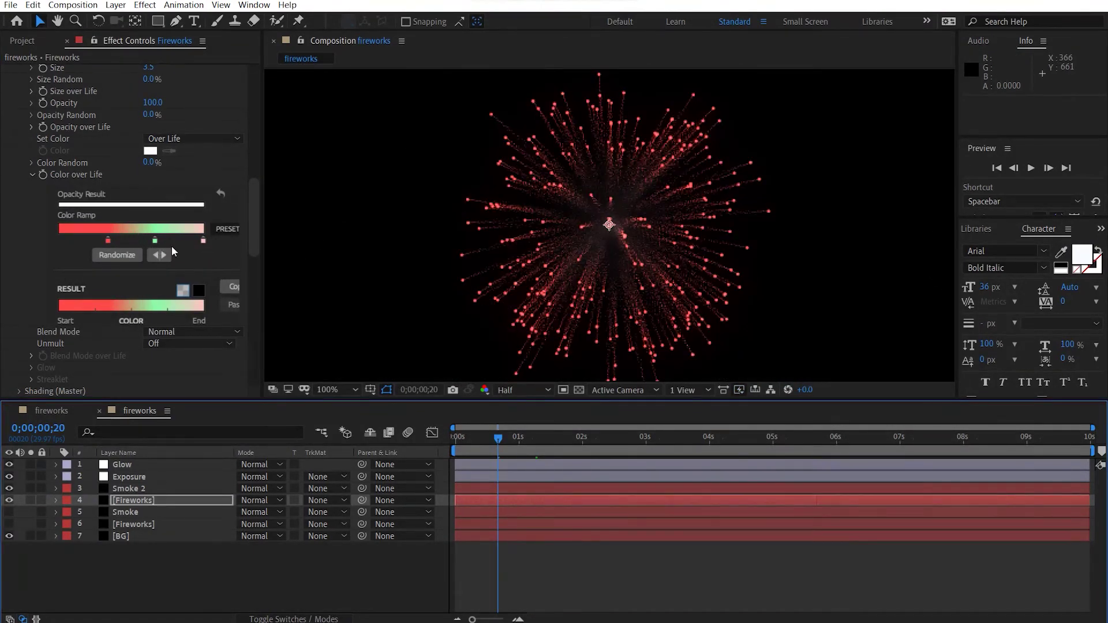
left_click_drag(499, 442, 510, 439)
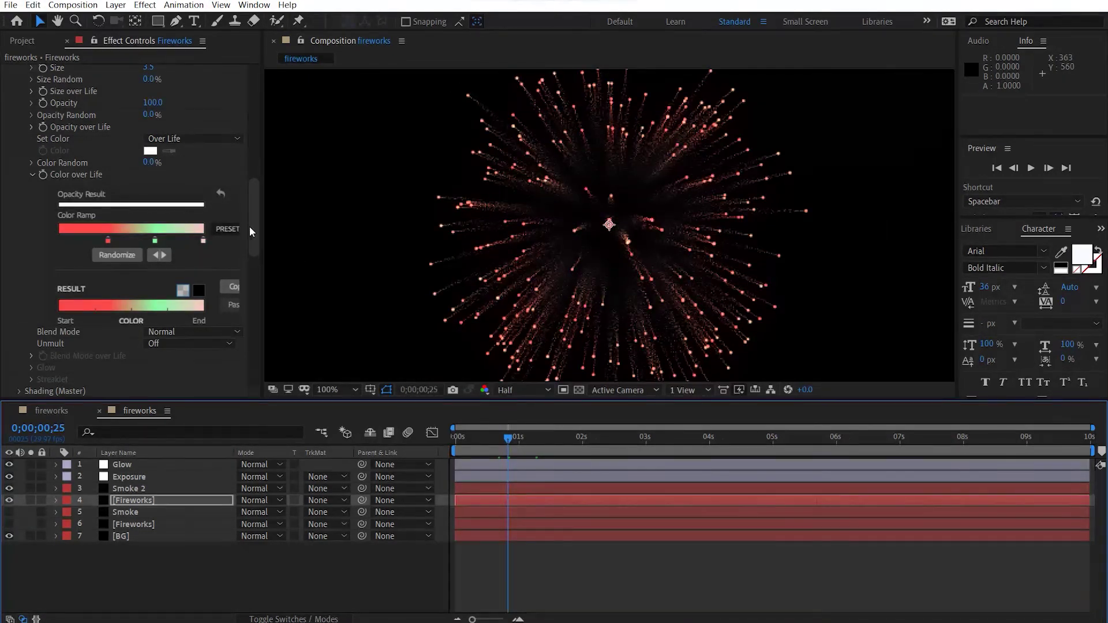
double_click(204, 241)
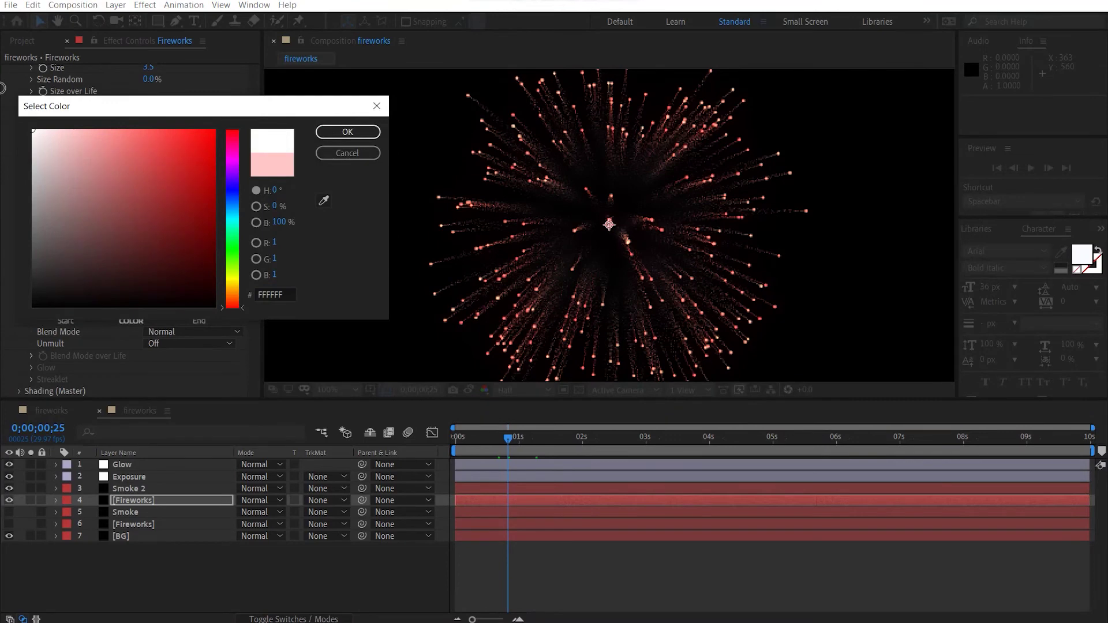
left_click(370, 134)
scroll(601, 202, "up", 1)
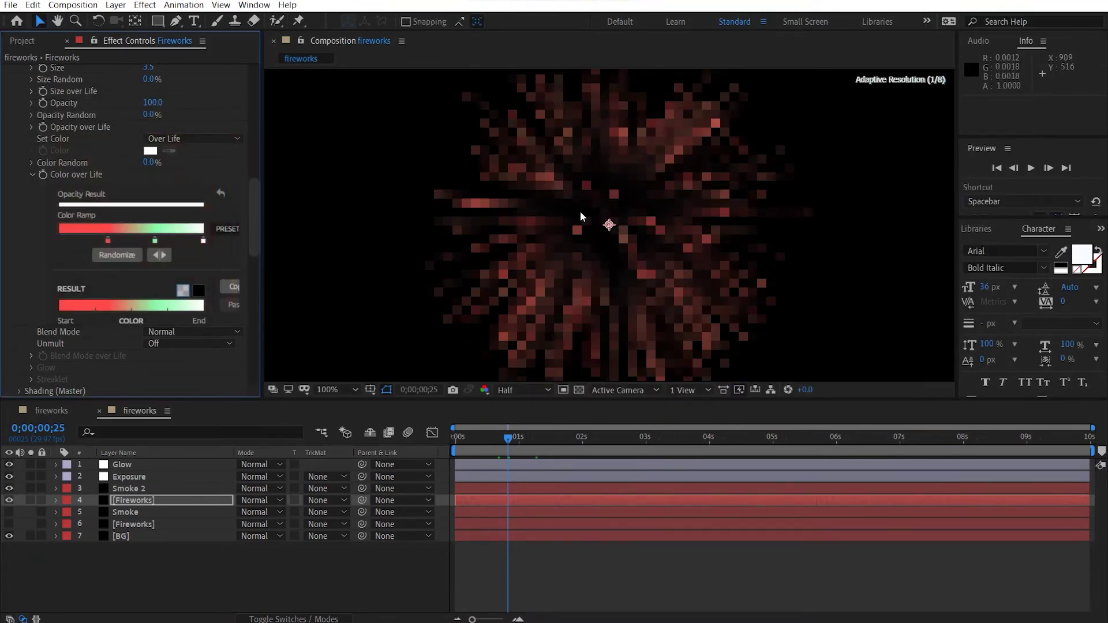
Fit the composition in the viewer and preview the recolored burst from the first frame.
key("comma")
key("Home")
key("comma")
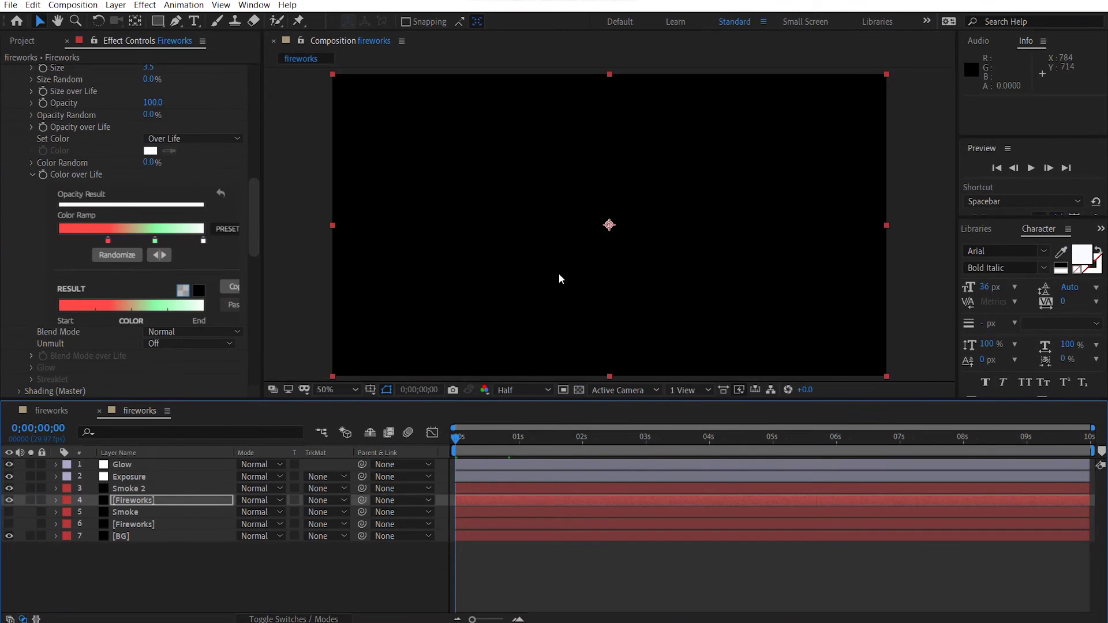
key("space")
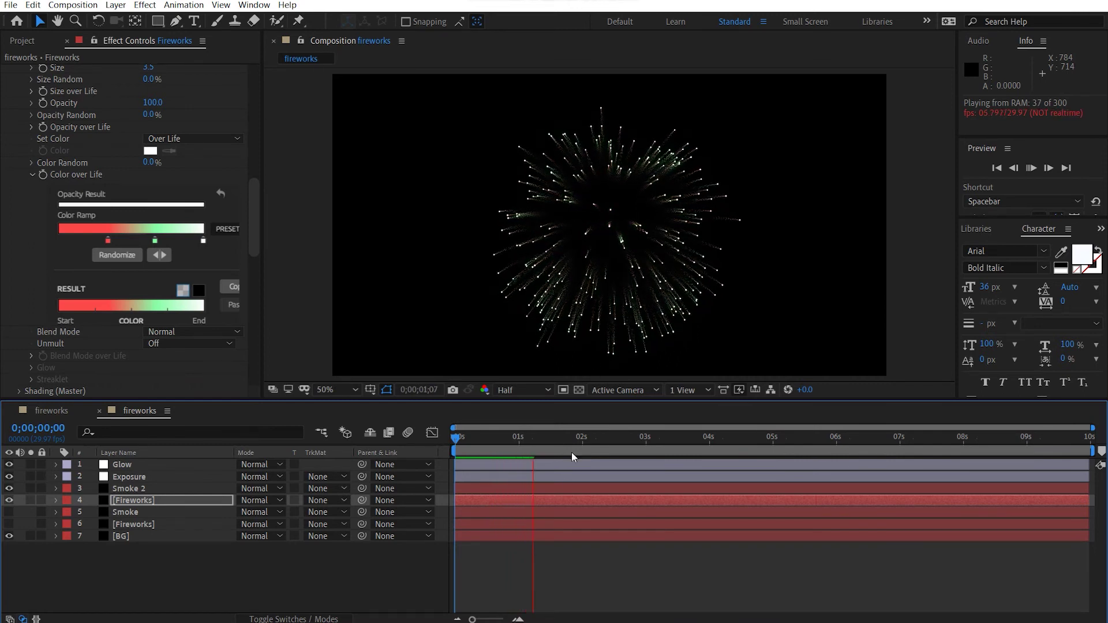
key("space")
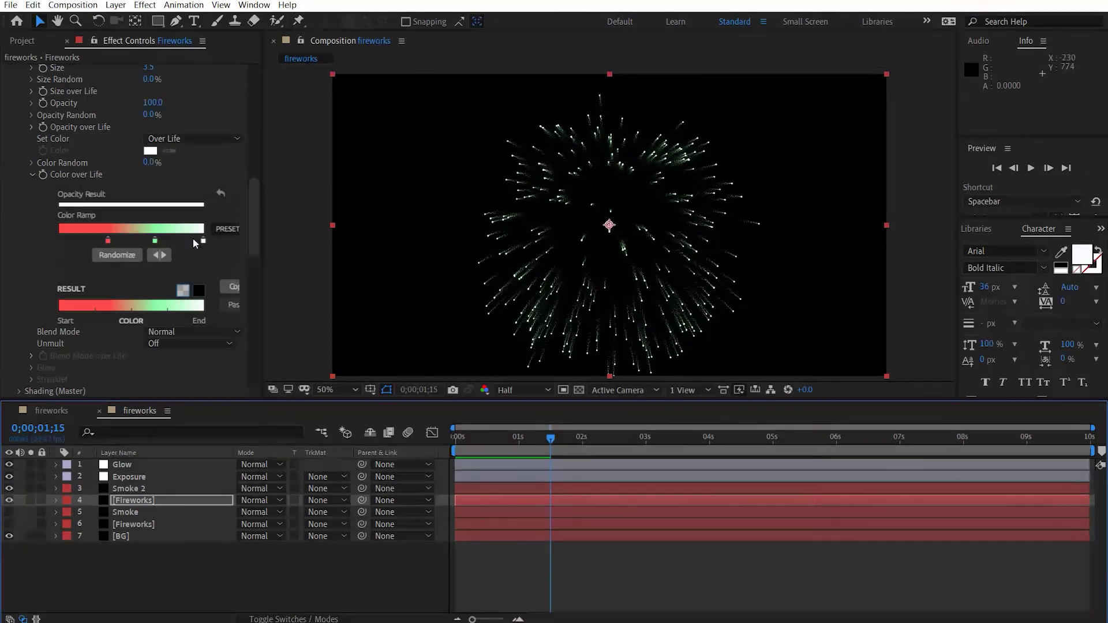
Move the light green stop close to the red one and change the last Color over Life stop to pale pink, FFDDDD.
left_click_drag(154, 239, 129, 240)
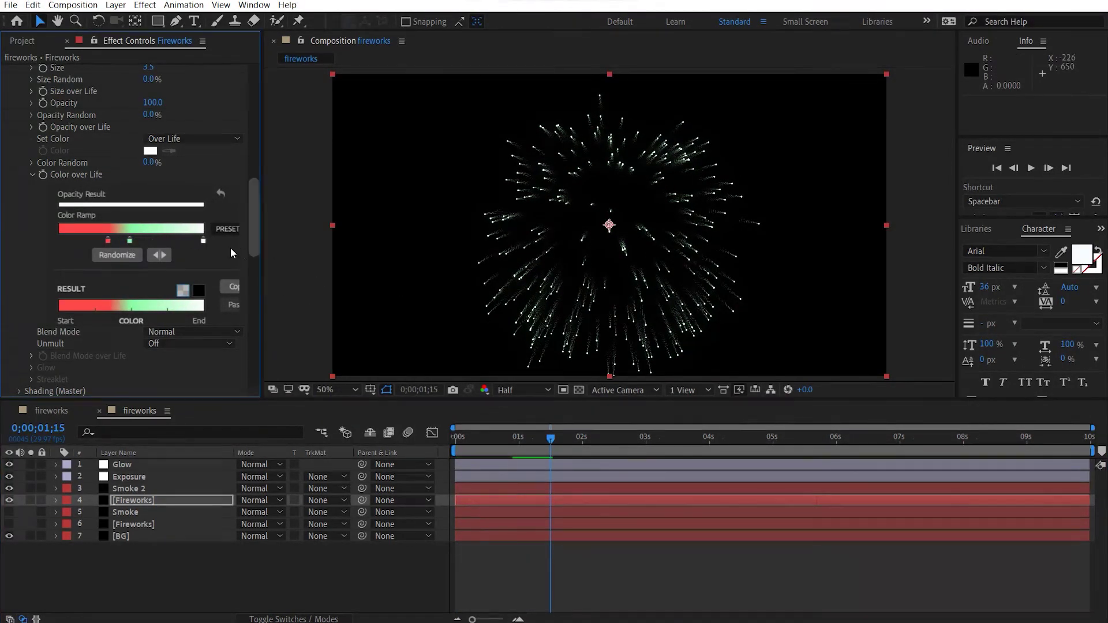
double_click(204, 240)
left_click(71, 128)
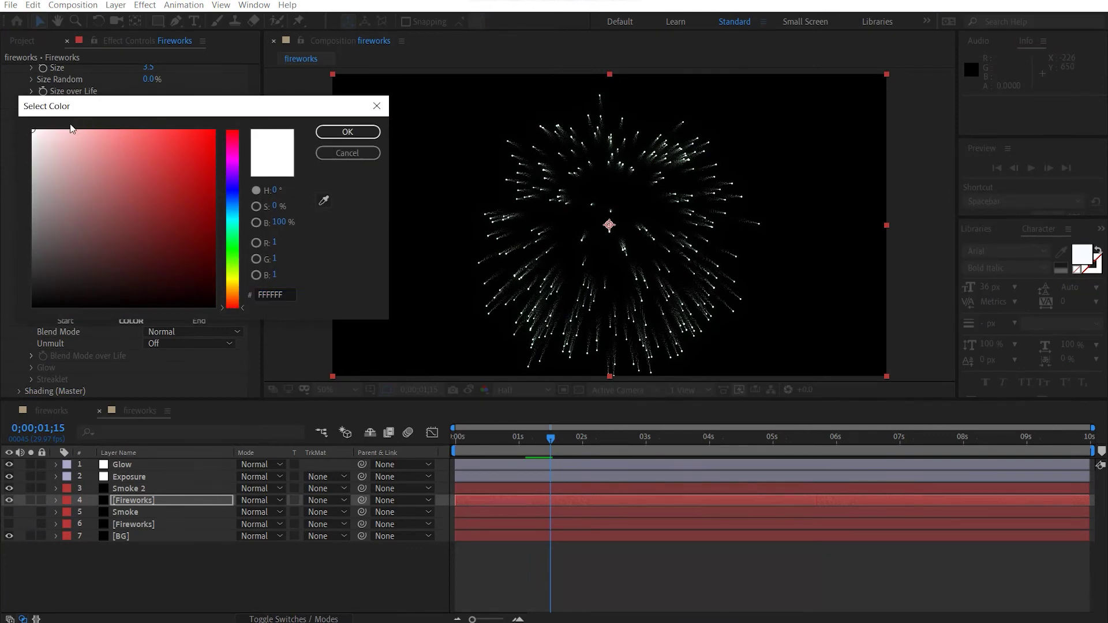
left_click(66, 130)
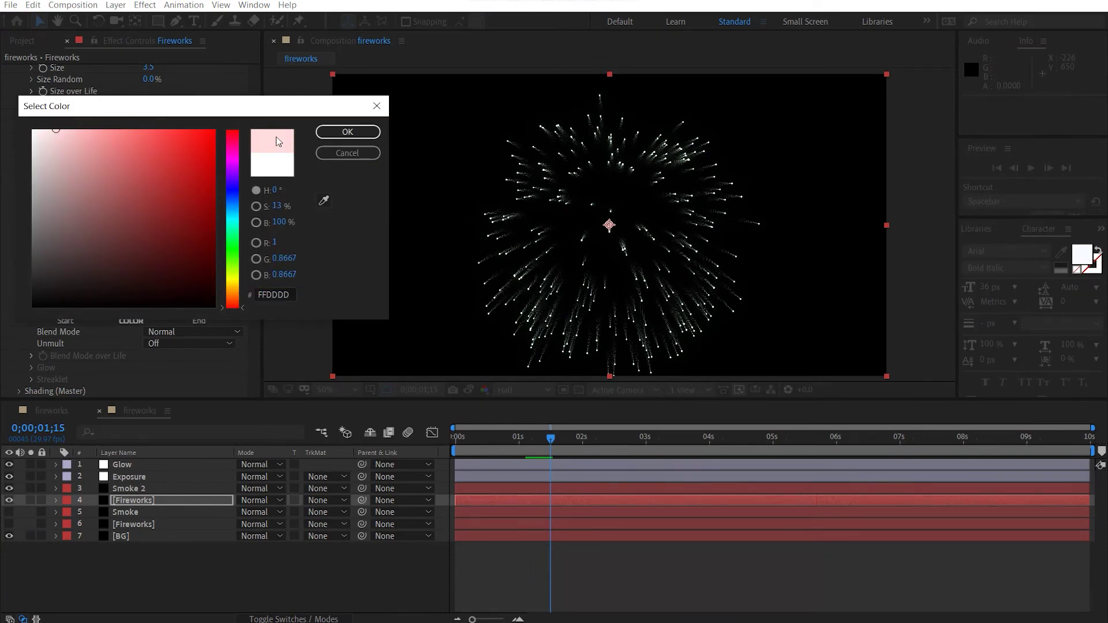
left_click(347, 131)
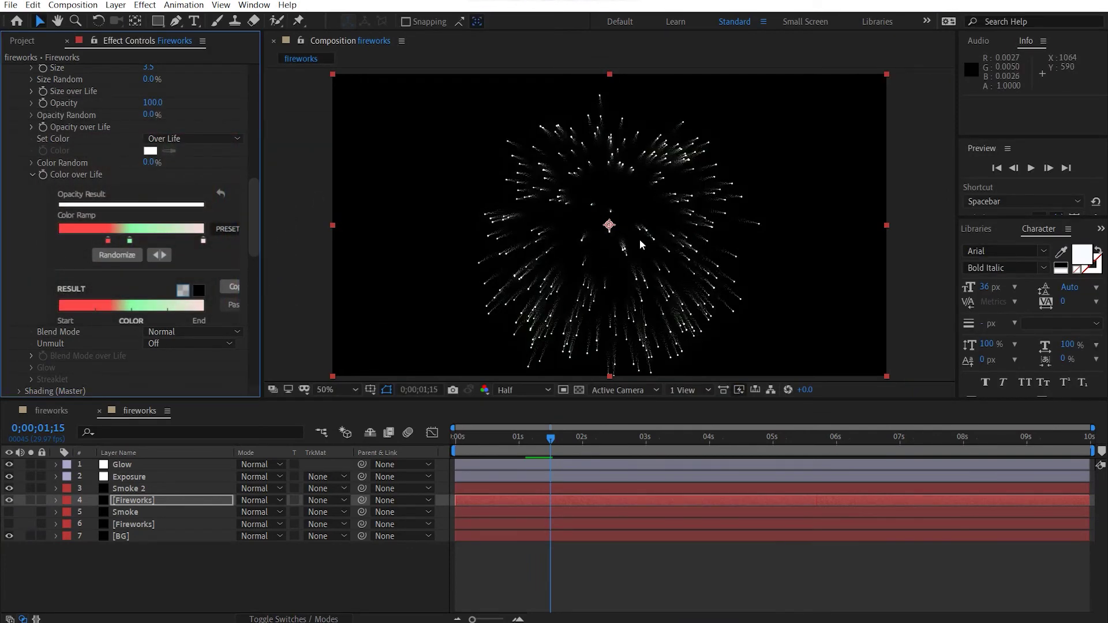
key("period")
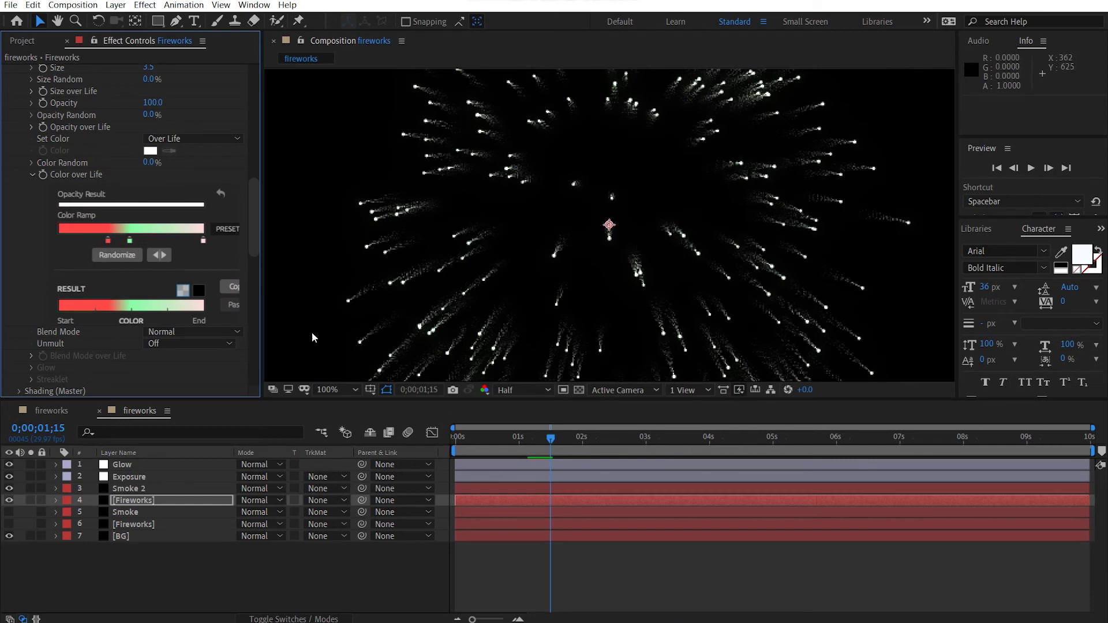
left_click(505, 447)
key("Home")
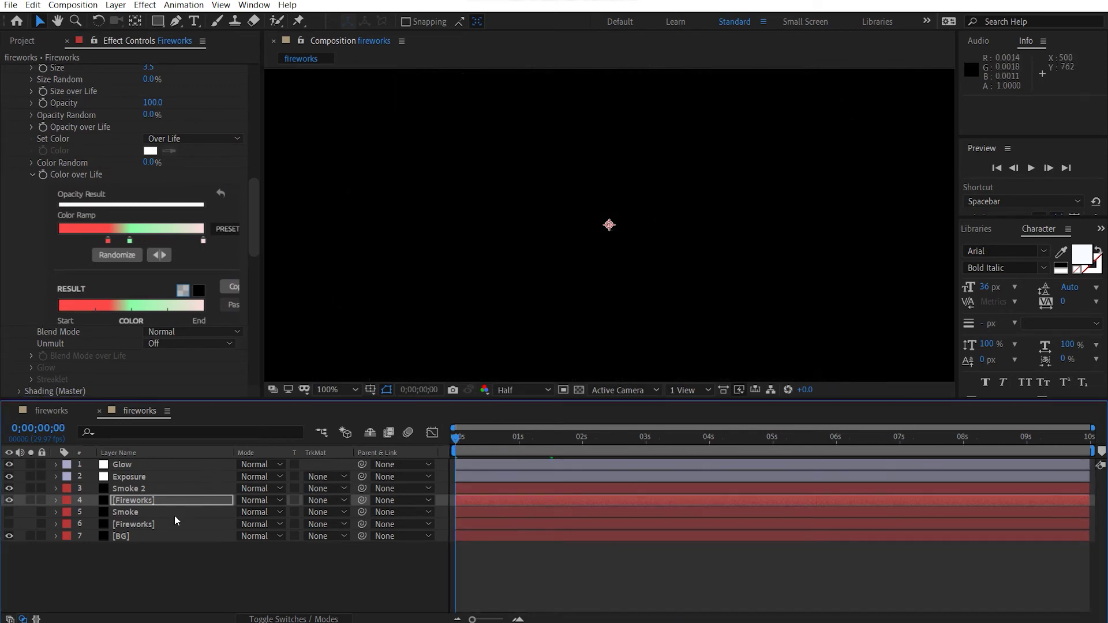
Pre-compose the hidden original Smoke and Fireworks layers into a new composition named orange.
left_click(172, 512)
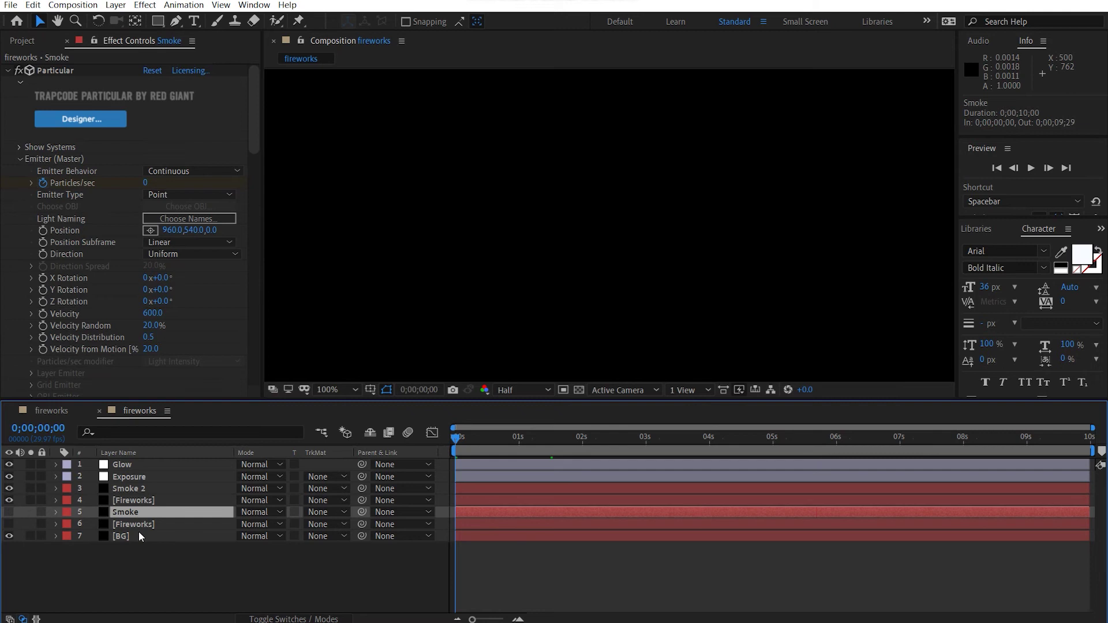
left_click(143, 526, "shift")
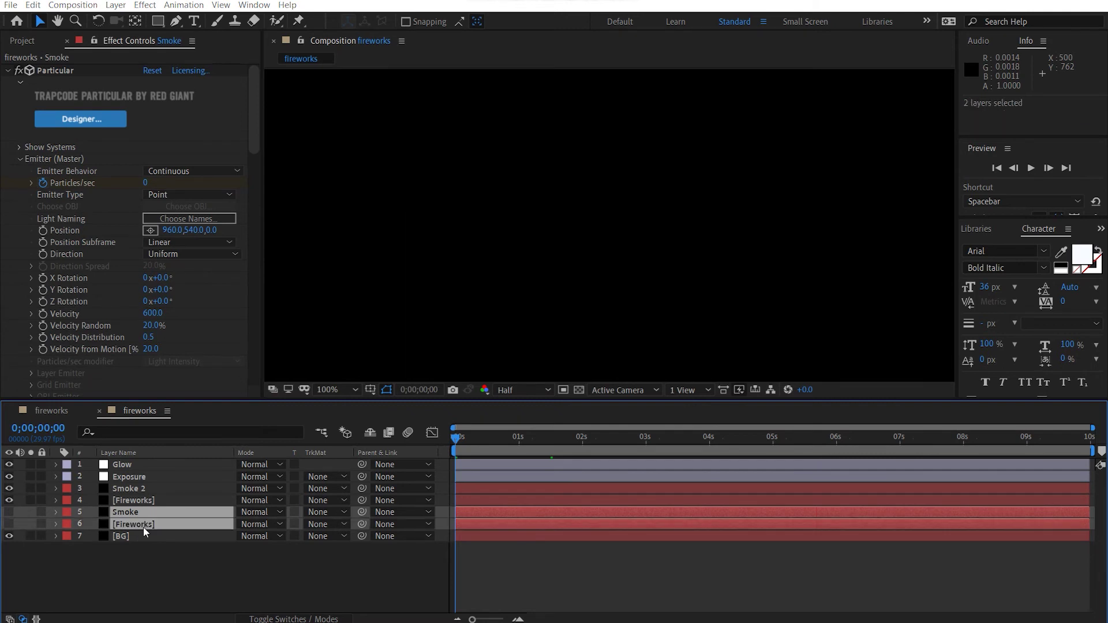
key("ctrl+shift+c")
type("orang")
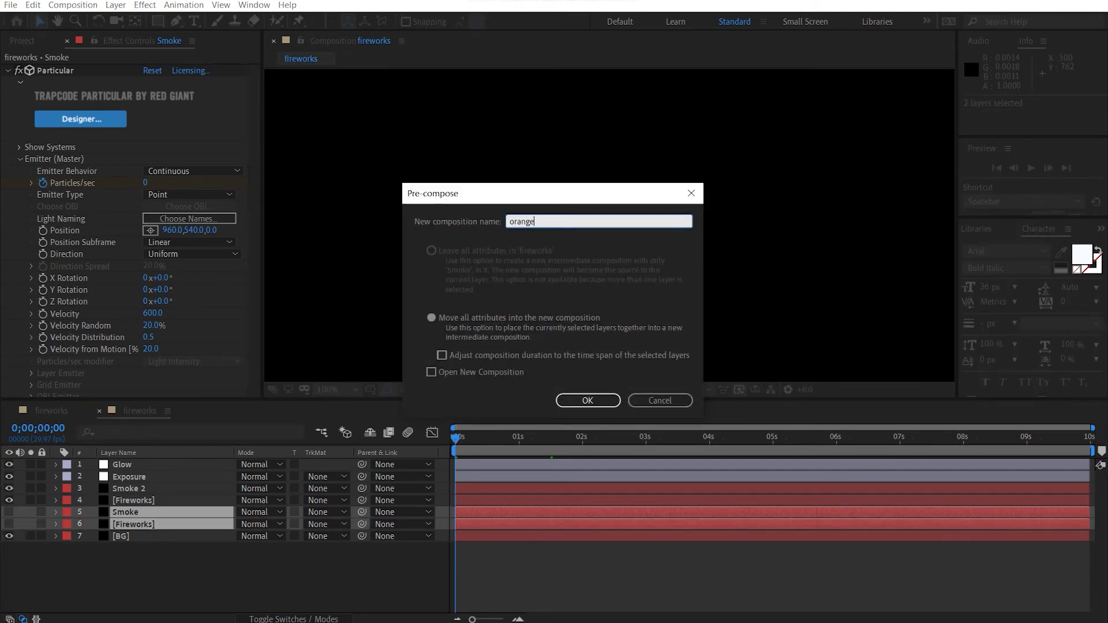
type("e")
key("Return")
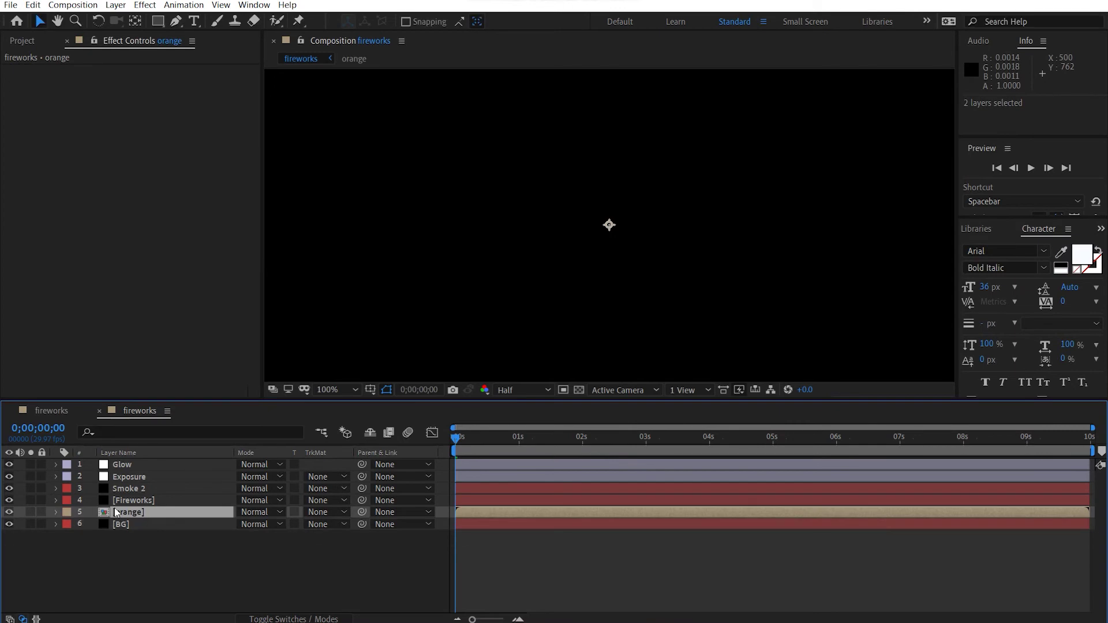
Duplicate the Smoke 2 and Fireworks layers and stack the duplicated pair together above Smoke 2.
left_click(136, 498)
left_click(139, 490, "ctrl")
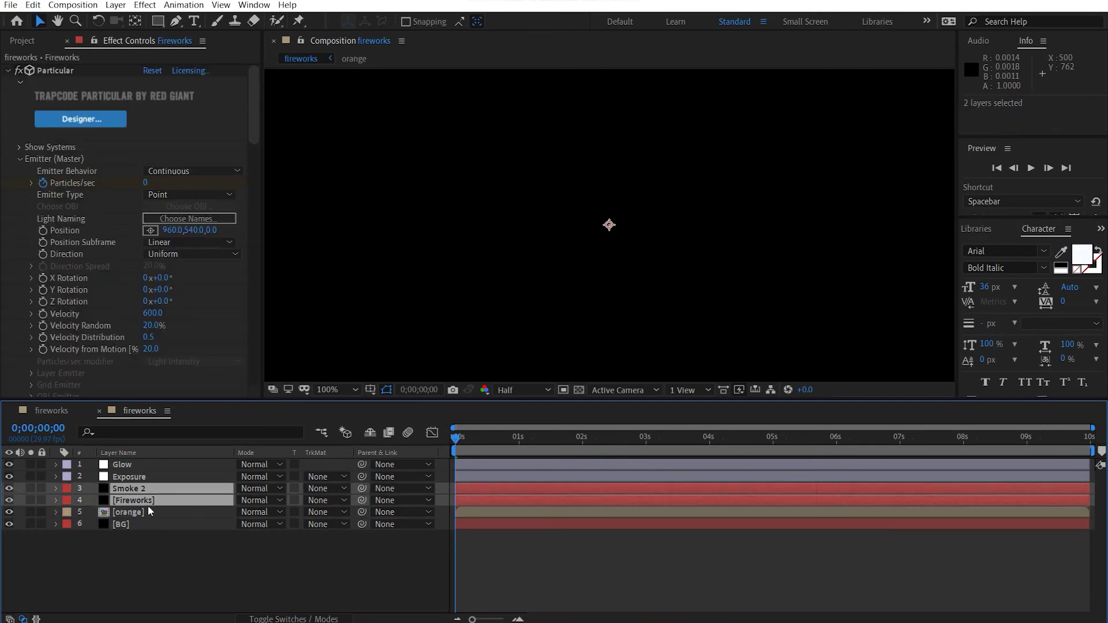
key("ctrl+d")
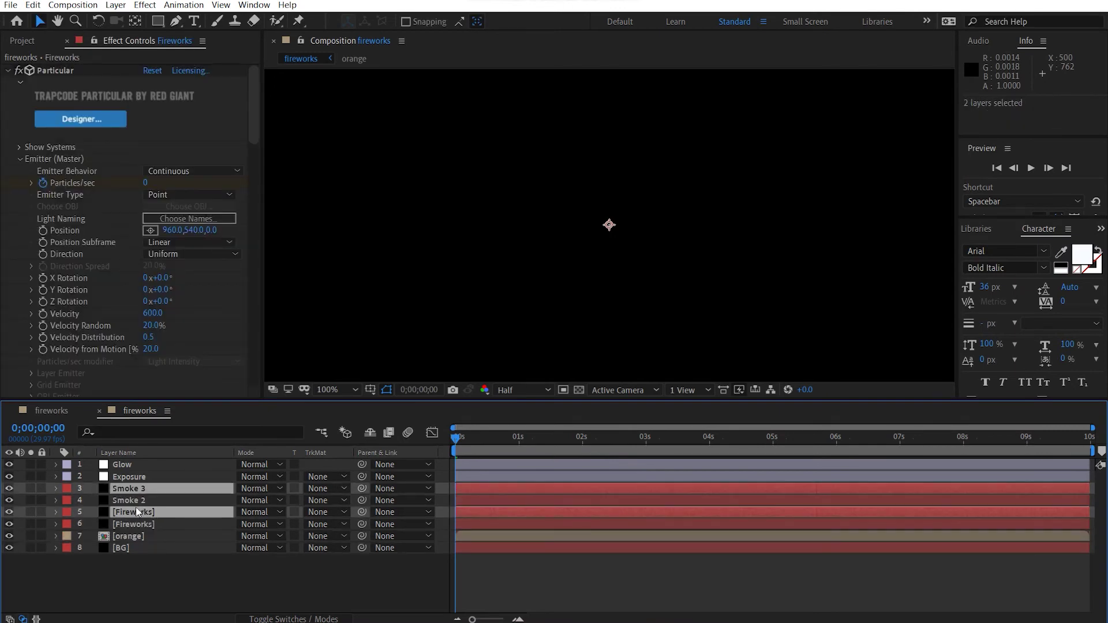
left_click_drag(136, 508, 154, 500)
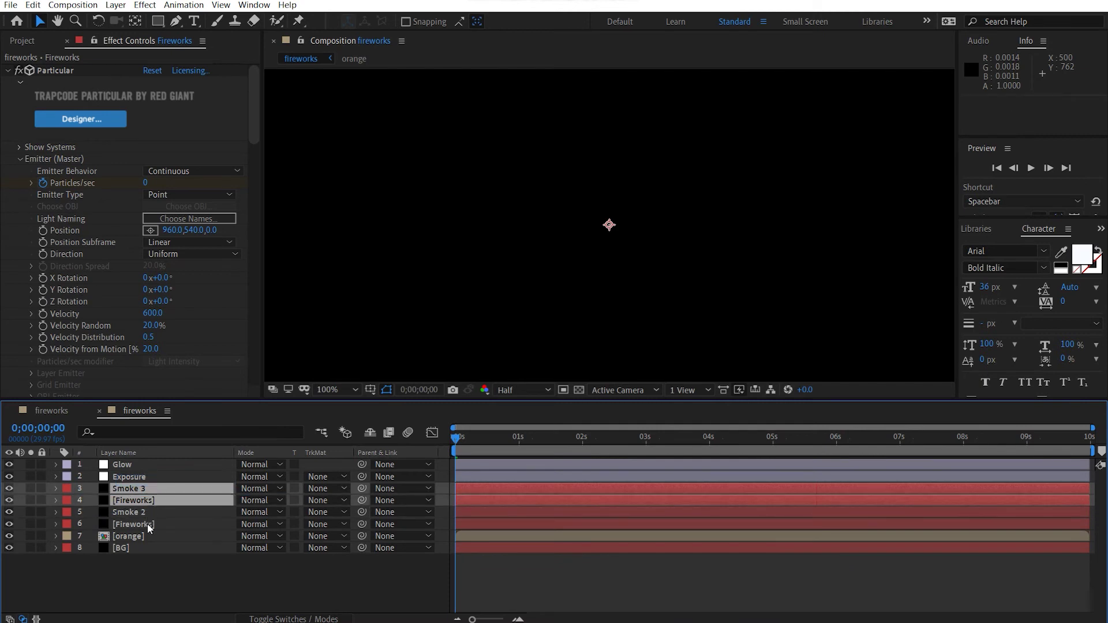
Pre-compose the Smoke 2 layer and the Fireworks layer beneath it into a new composition named red.
left_click(147, 524, "shift")
left_click(158, 533)
left_click(153, 522)
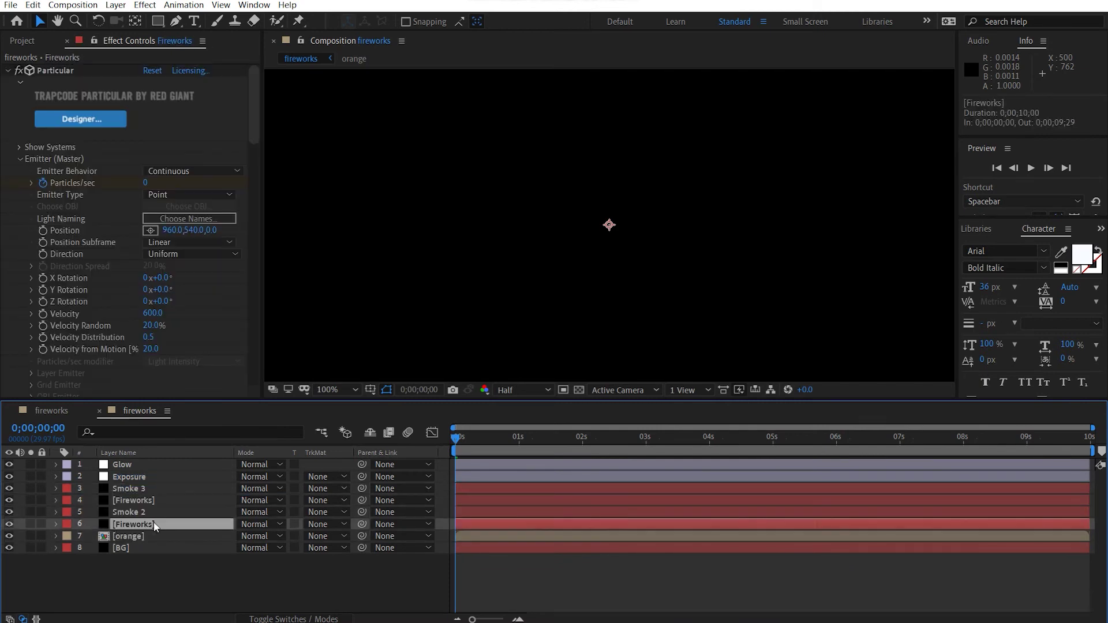
left_click(150, 514, "shift")
key("ctrl+shift+c")
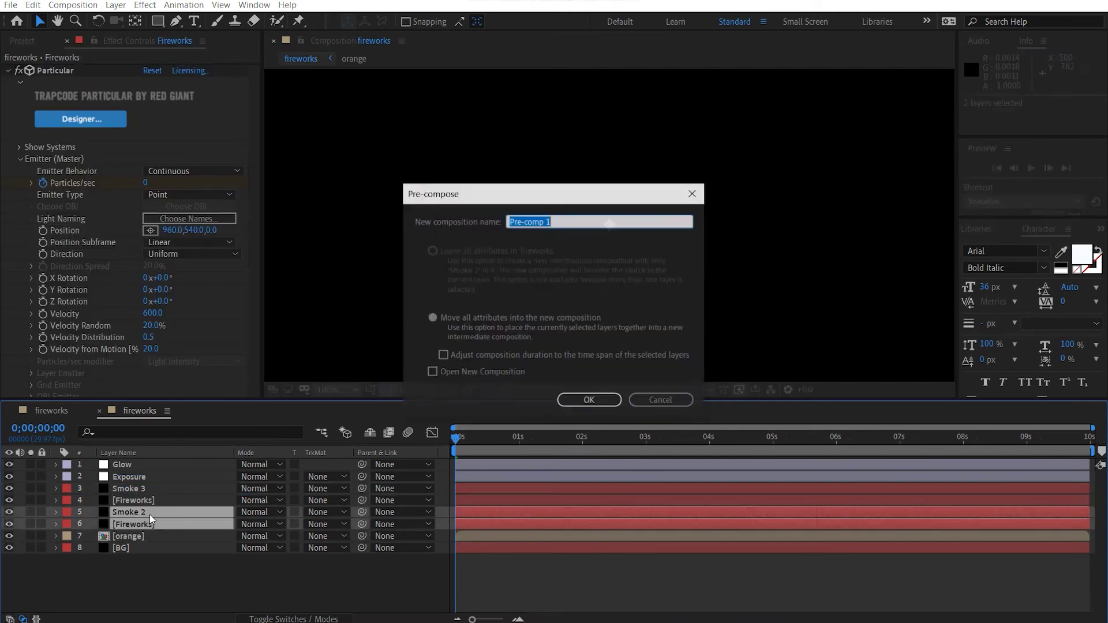
type("red")
key("Return")
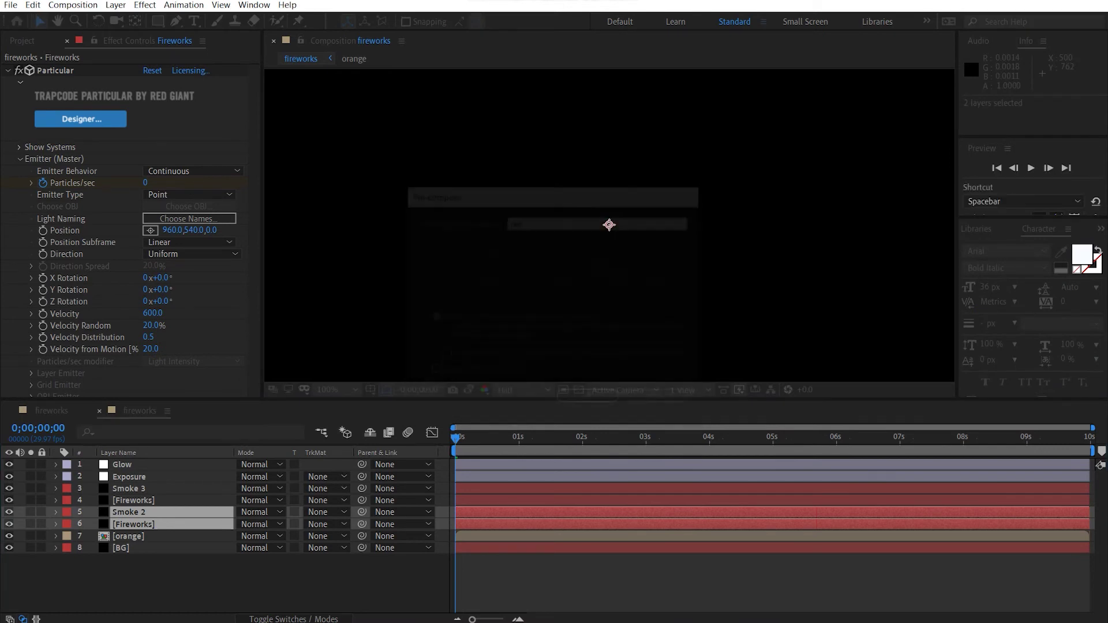
Change the first Color over Life stop of the Fireworks layer beneath Smoke 3 to magenta, FD27FF.
left_click(140, 502)
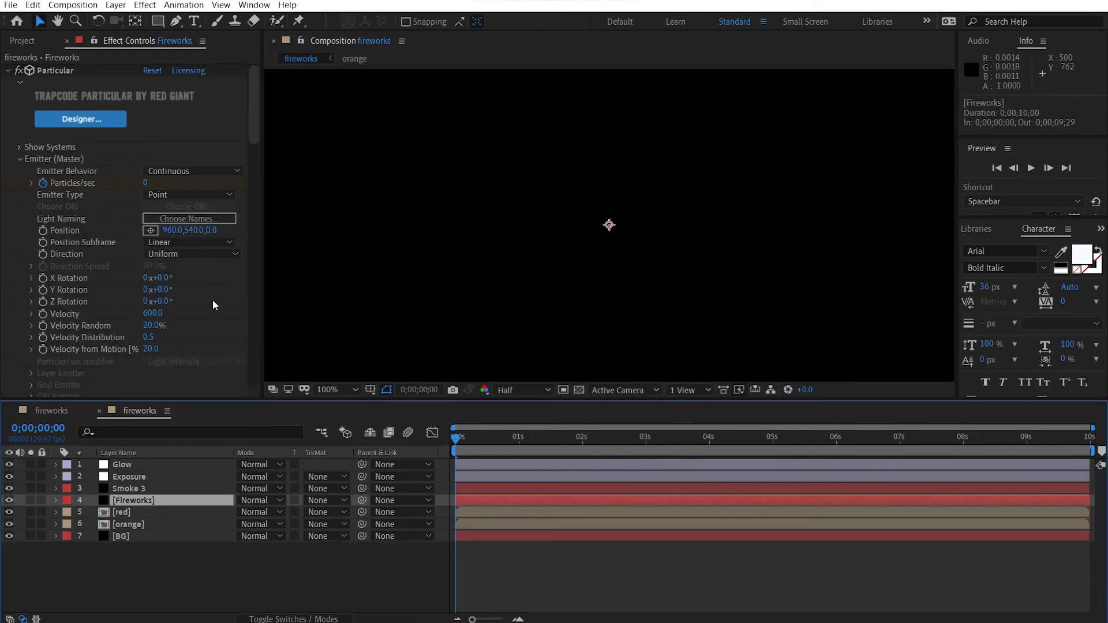
scroll(213, 300, "down", 10)
scroll(167, 195, "down", 5)
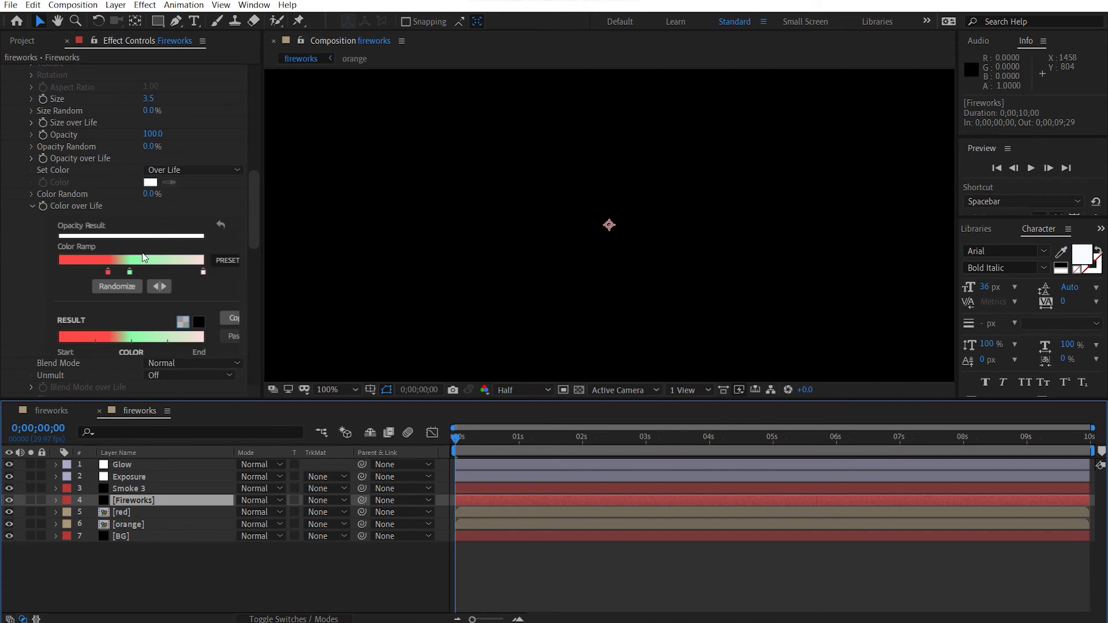
left_click(107, 271)
double_click(107, 271)
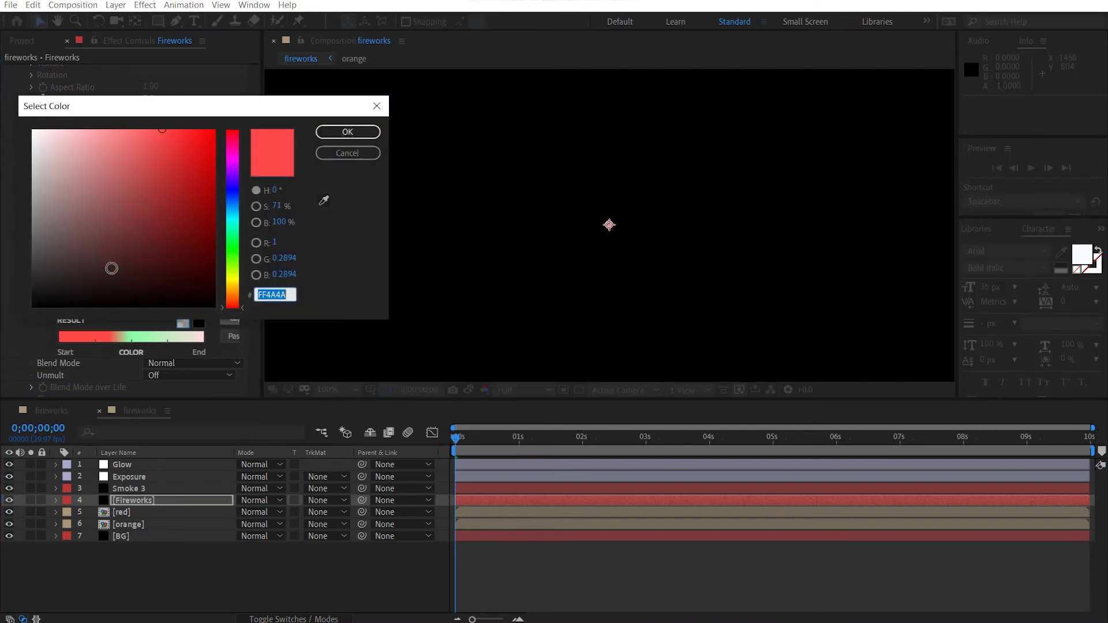
left_click_drag(232, 286, 187, 110)
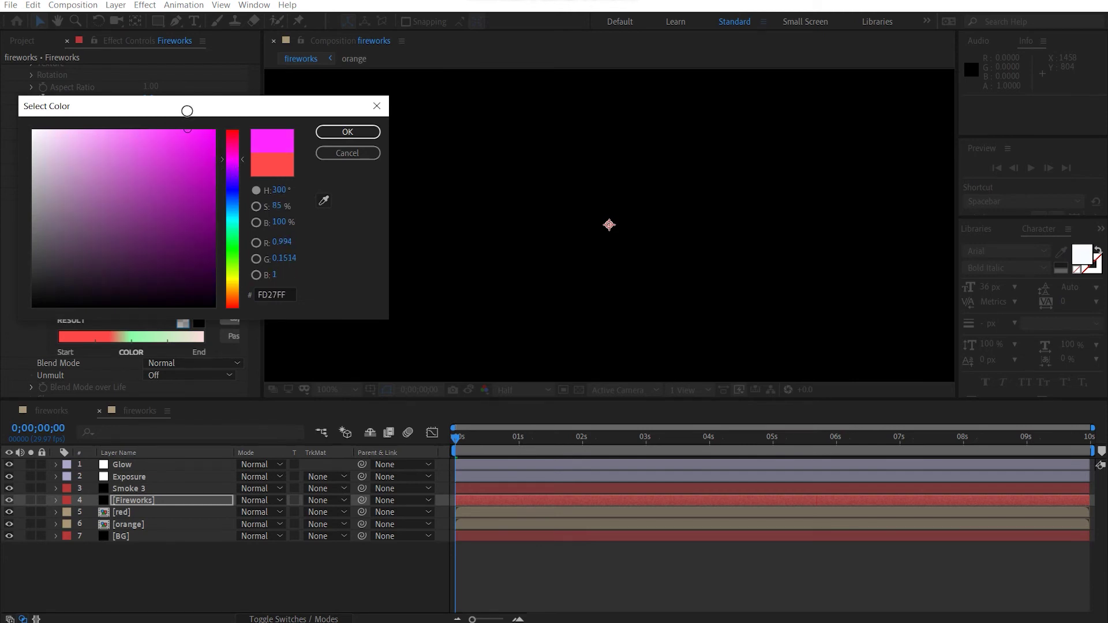
left_click(345, 133)
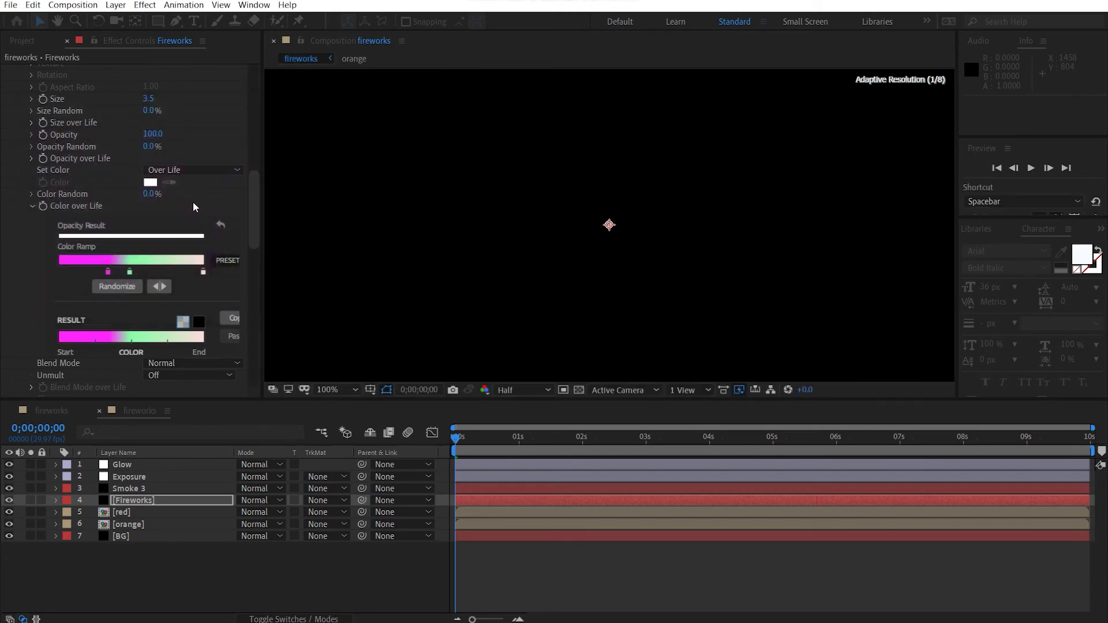
Change the light green middle stop of the Color over Life ramp to light blue.
double_click(131, 273)
left_click_drag(236, 247, 237, 212)
left_click(122, 128)
left_click(348, 133)
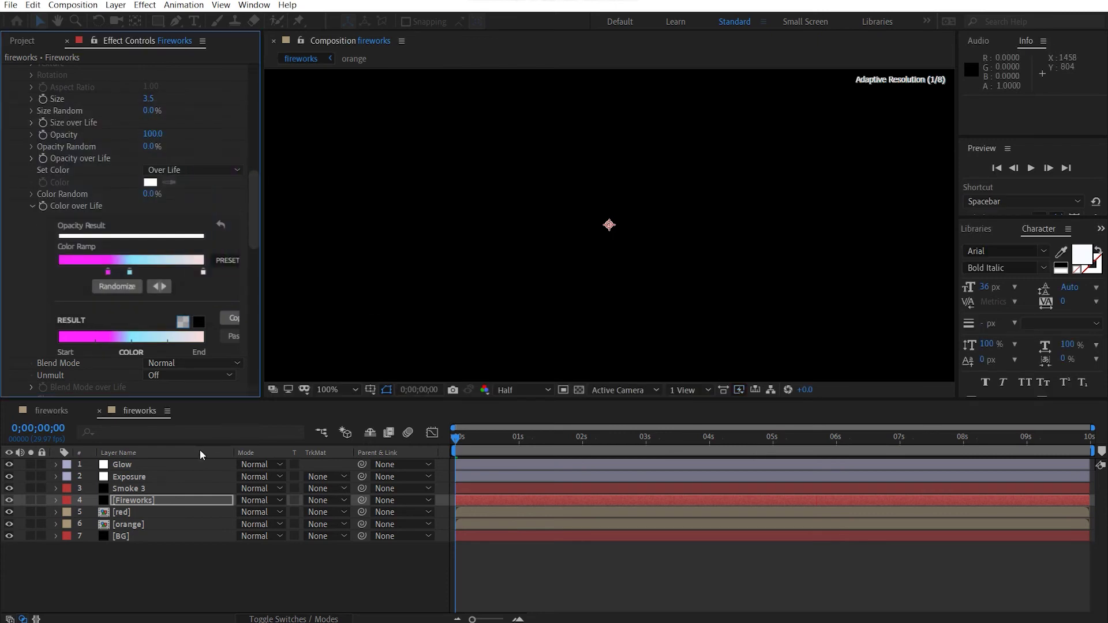
Move the light blue Color over Life stop closer to the end of the ramp, checking the burst past one second.
left_click_drag(458, 441, 521, 437)
scroll(591, 284, "down", 2)
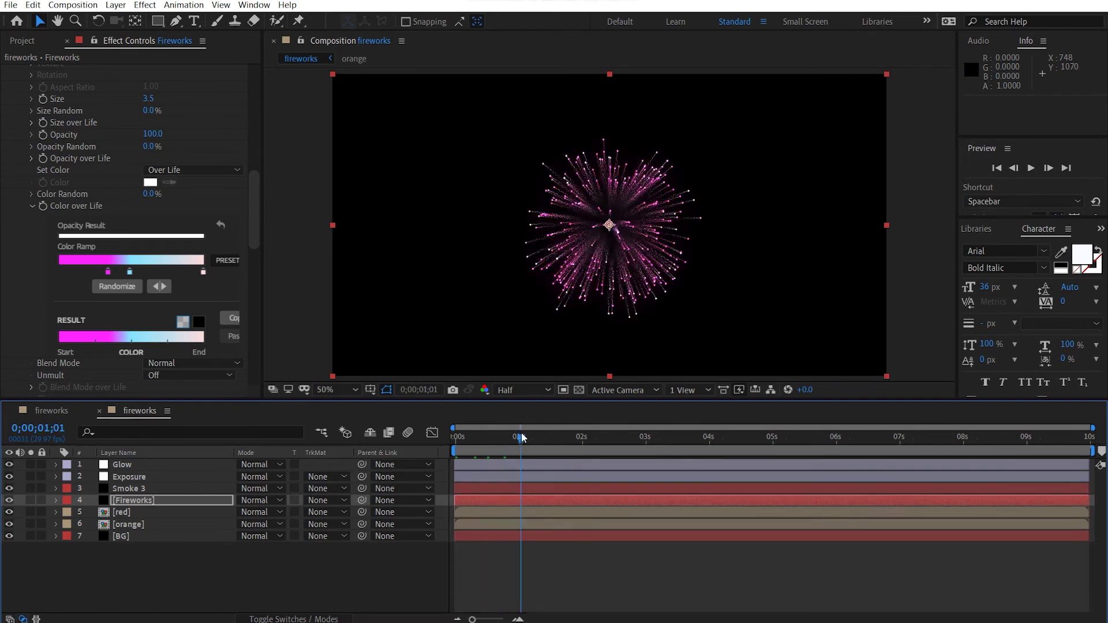
left_click_drag(131, 273, 158, 272)
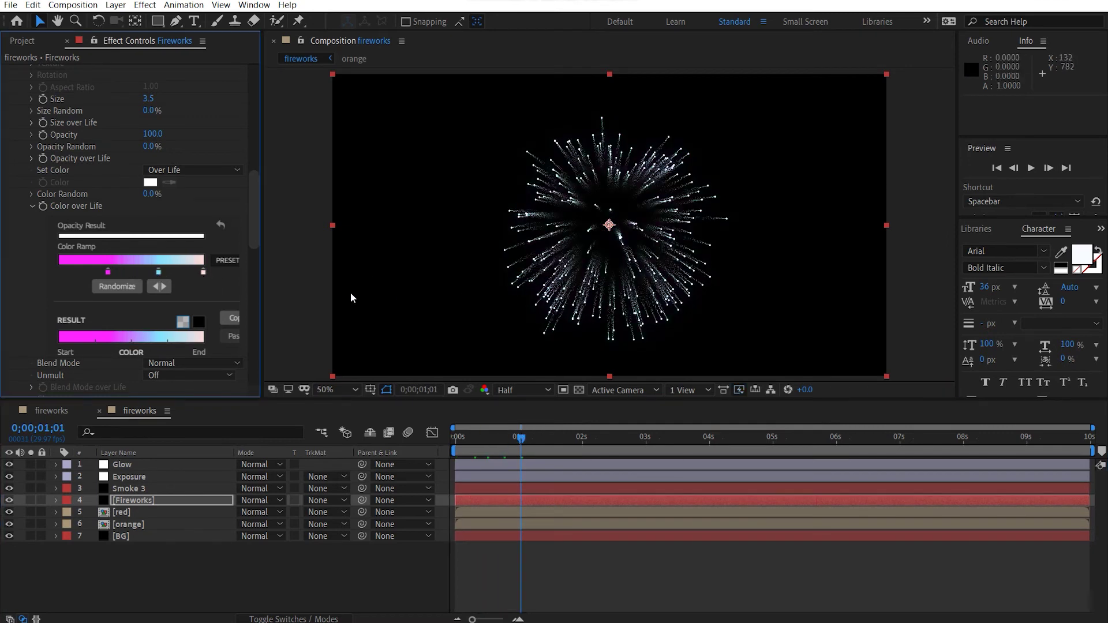
left_click_drag(158, 273, 165, 272)
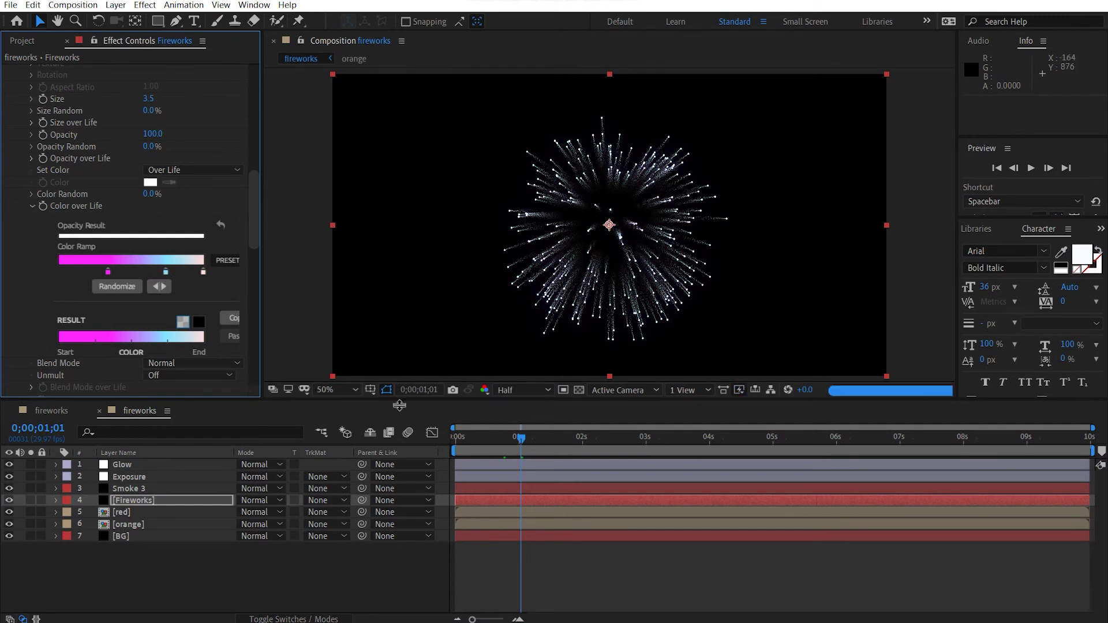
left_click_drag(544, 438, 560, 437)
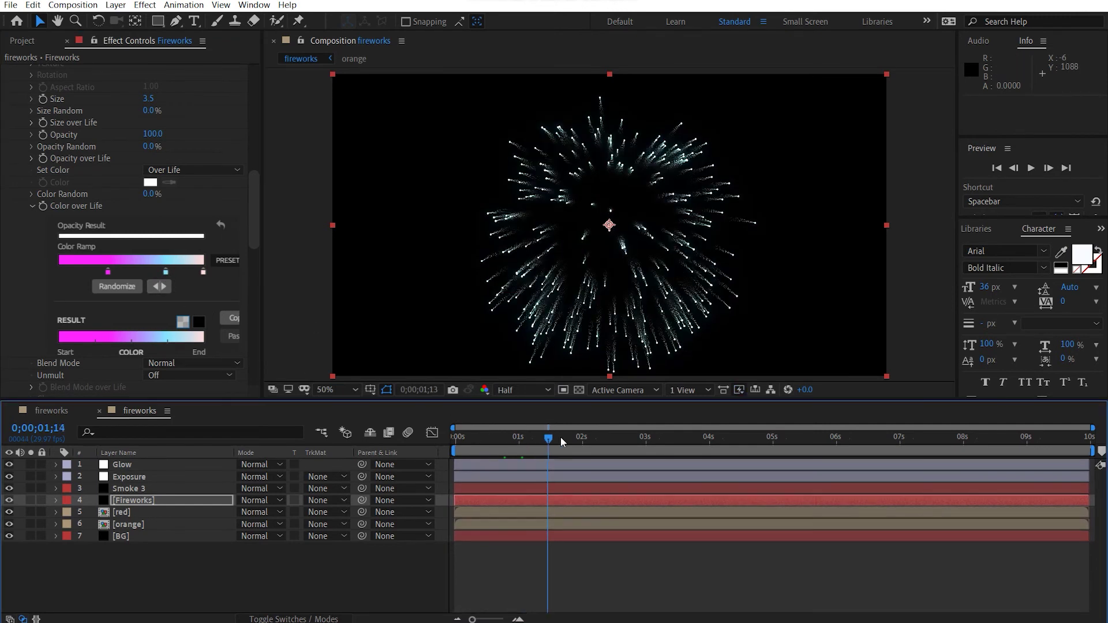
Change the last Color over Life stop to pale lavender and check the burst between 0;00;01;20 and 0;00;01;29.
double_click(203, 272)
left_click_drag(235, 245, 242, 170)
left_click(33, 131)
left_click_drag(47, 148, 263, 126)
left_click(358, 129)
key("period")
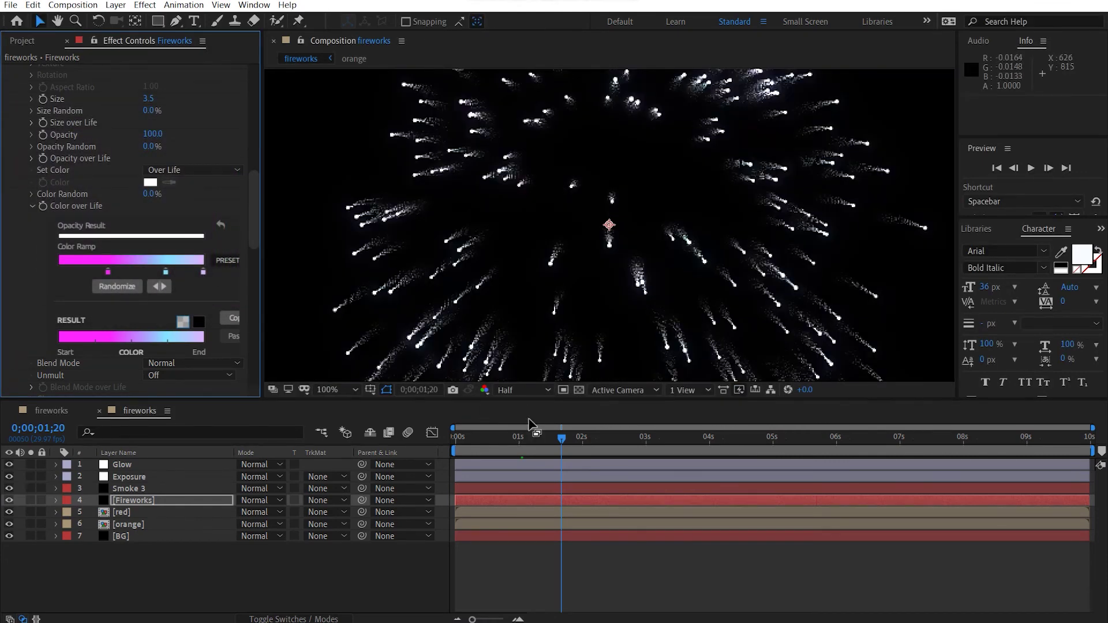
left_click_drag(559, 442, 580, 440)
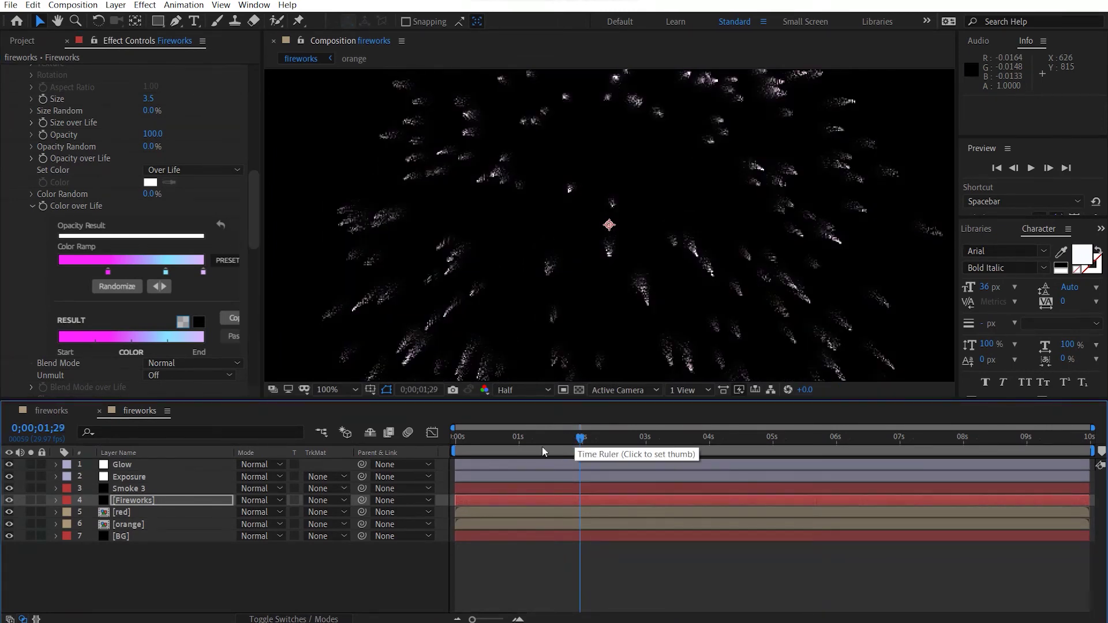
key("Home")
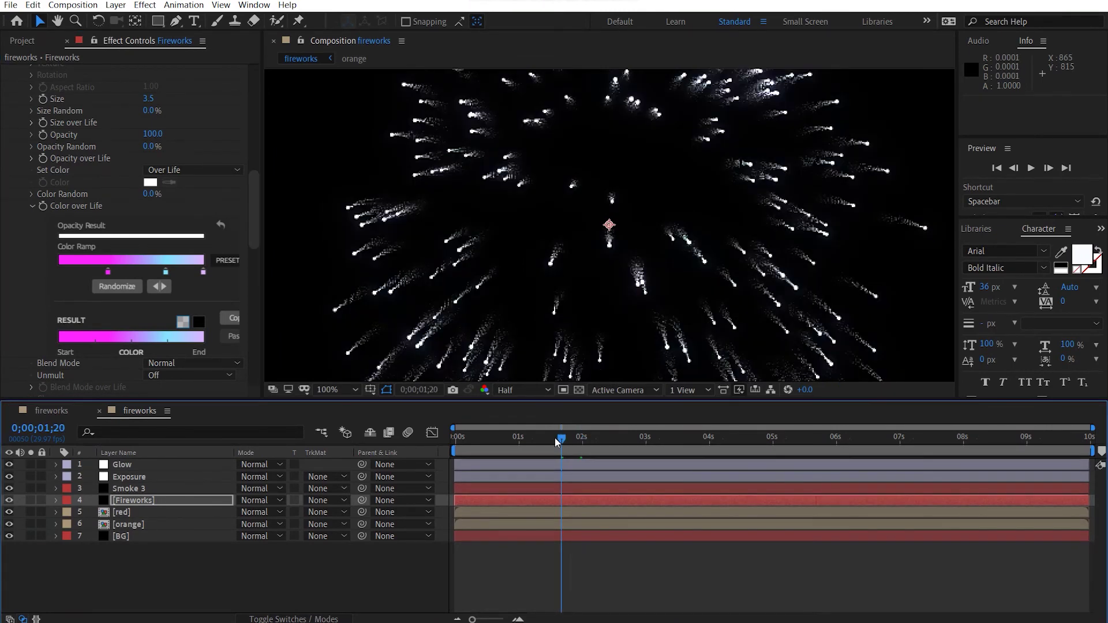
Delay the red layer to start at about 0;00;00;12.
left_click(113, 515)
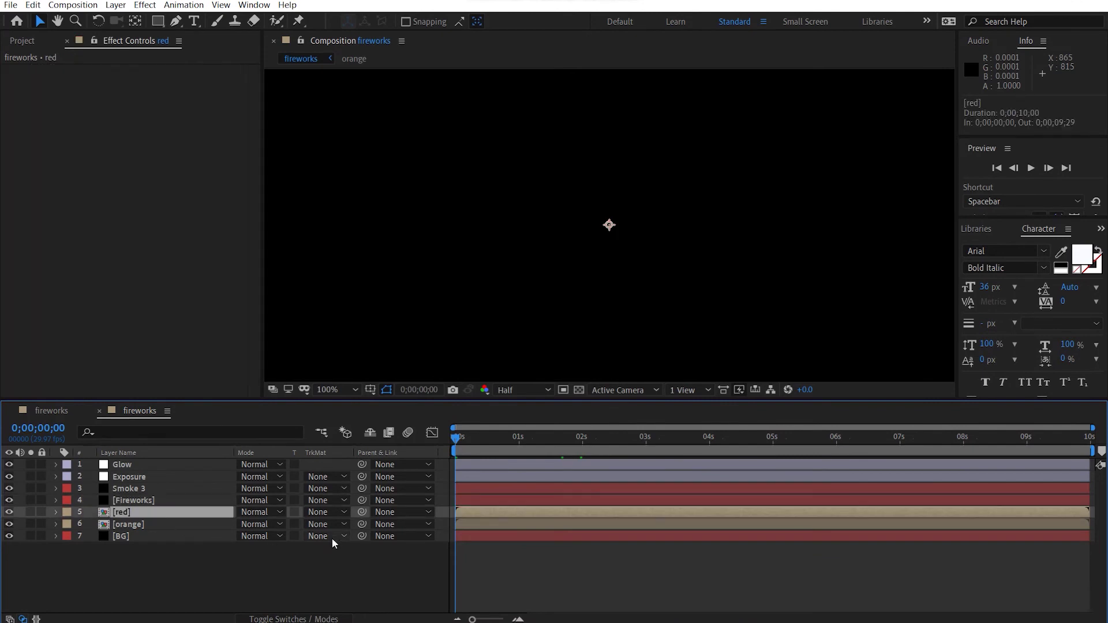
left_click_drag(494, 515, 520, 514)
Pre-compose the Smoke 3 layer and the Fireworks layer beneath it into a new composition named purple.
left_click(145, 500)
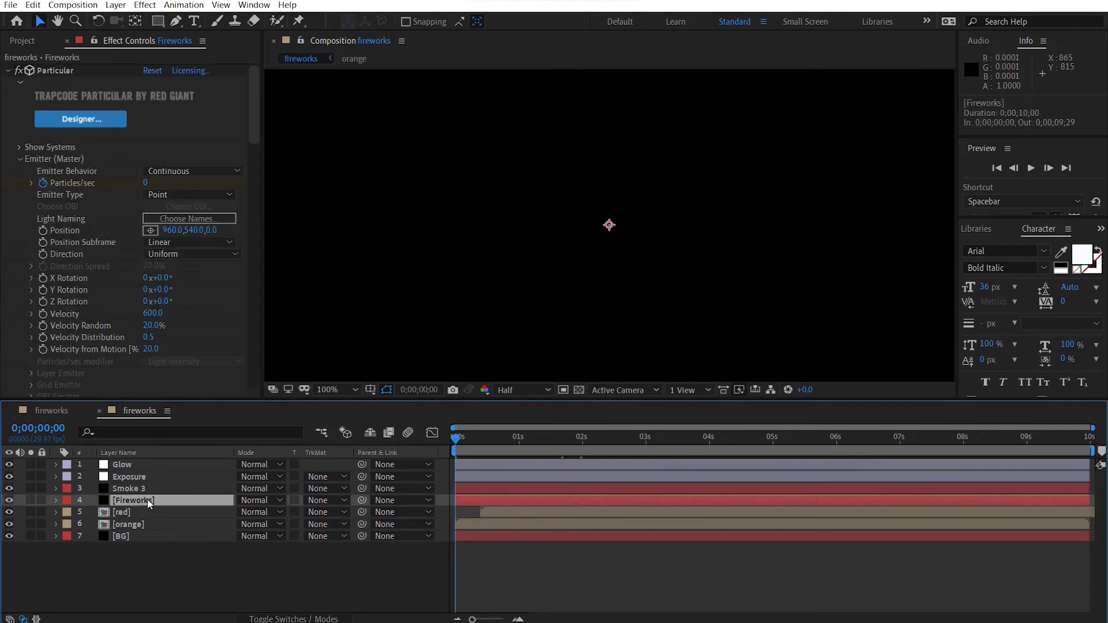
key("ctrl+shift+c")
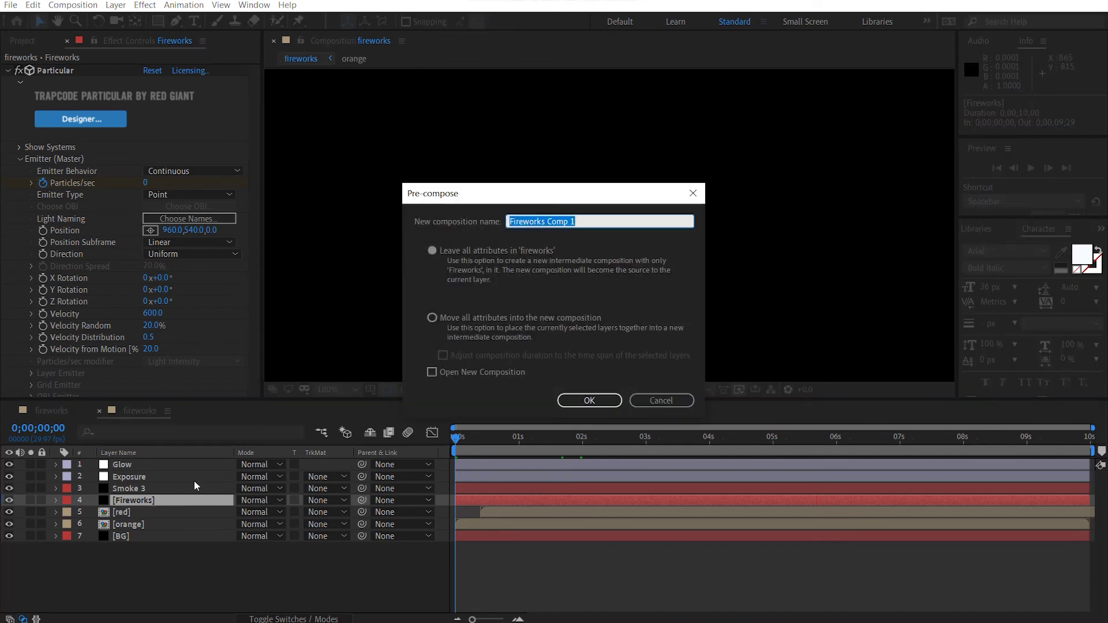
left_click(672, 403)
left_click(140, 489, "ctrl")
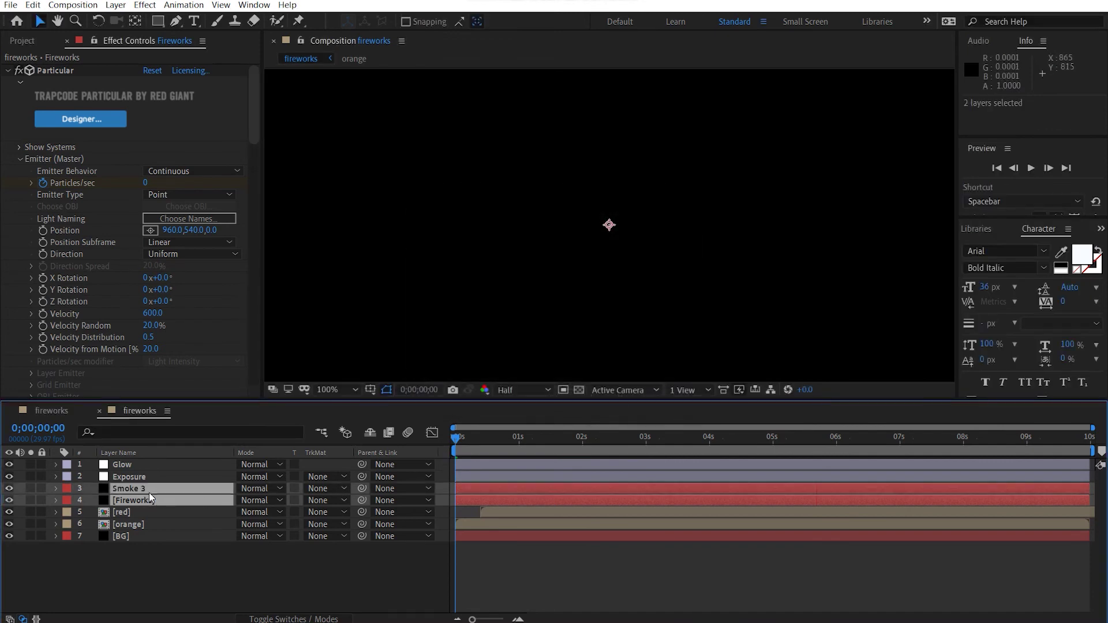
key("ctrl+shift+c")
type("pru")
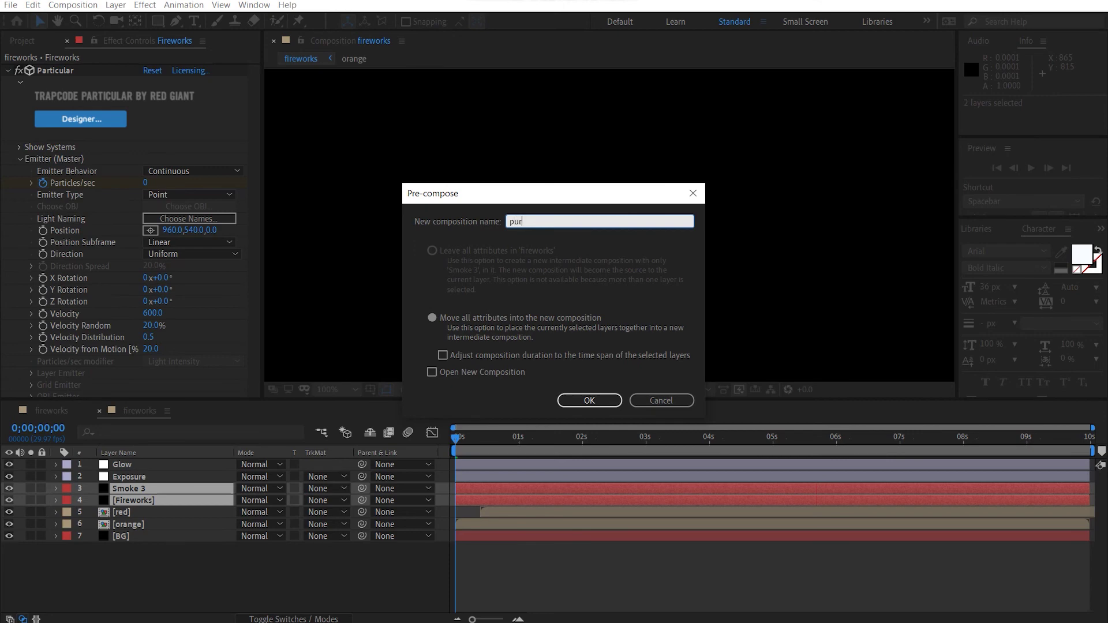
key("Return")
Delay the purple layer to start at about 0;00;00;27.
left_click_drag(500, 486, 556, 490)
scroll(555, 297, "down", 4)
scroll(555, 296, "up", 2)
left_click(352, 145)
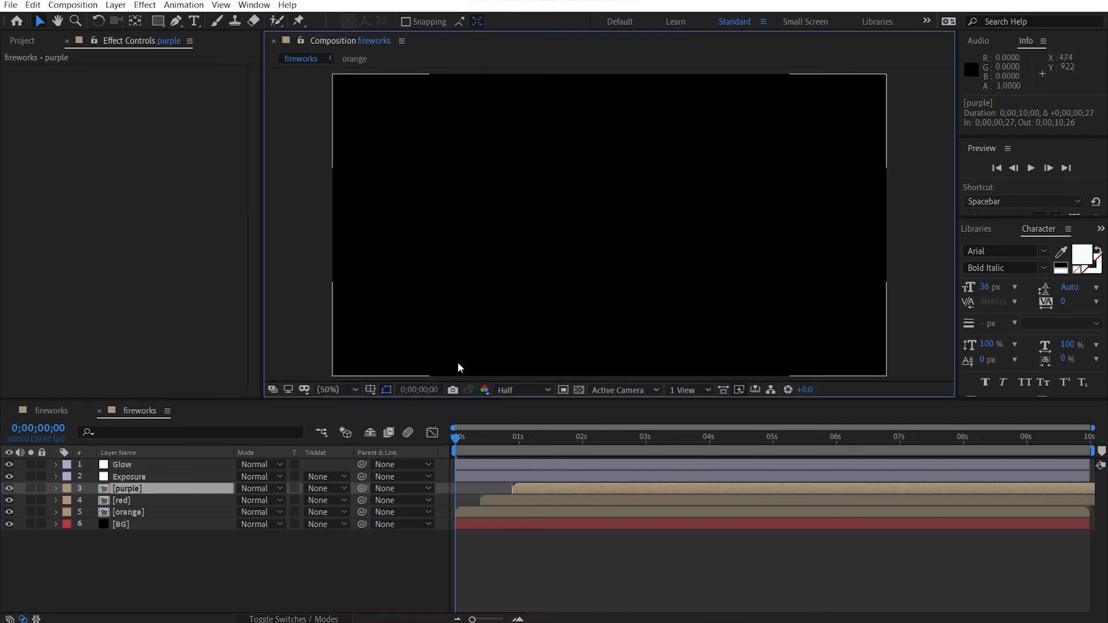
Move the red burst up and left to a position of about 554, 356 while viewing 0;00;00;20.
left_click(456, 437)
left_click_drag(456, 436, 469, 448)
left_click(482, 507)
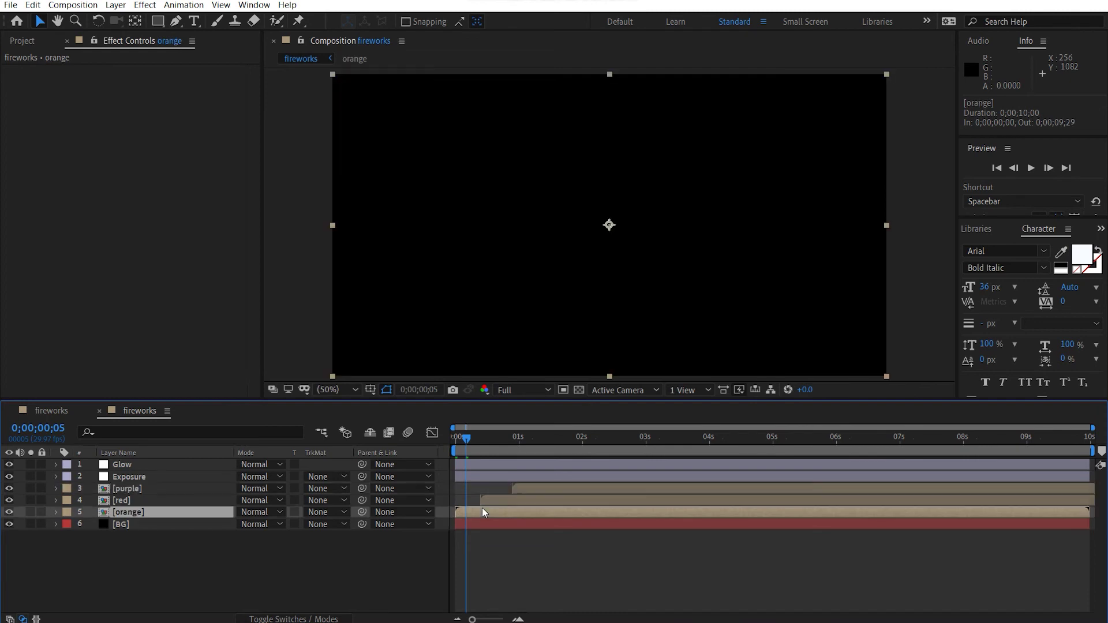
left_click(197, 501)
left_click(497, 433)
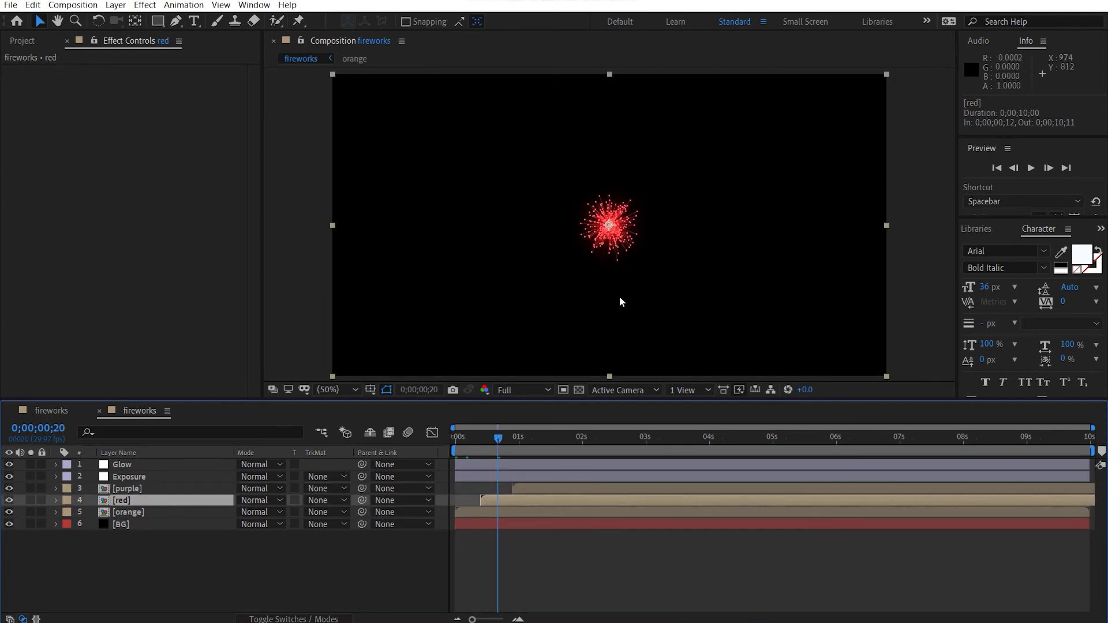
left_click_drag(609, 226, 492, 173)
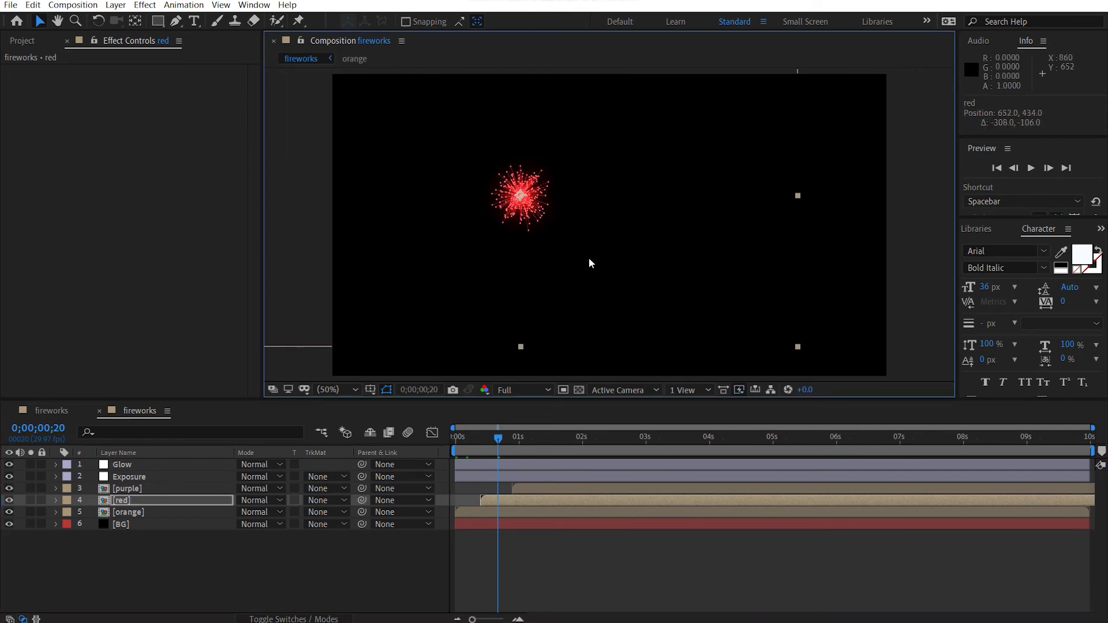
Move the purple burst to about 732, 676 and the orange burst to about 1084, 476.
left_click(532, 437)
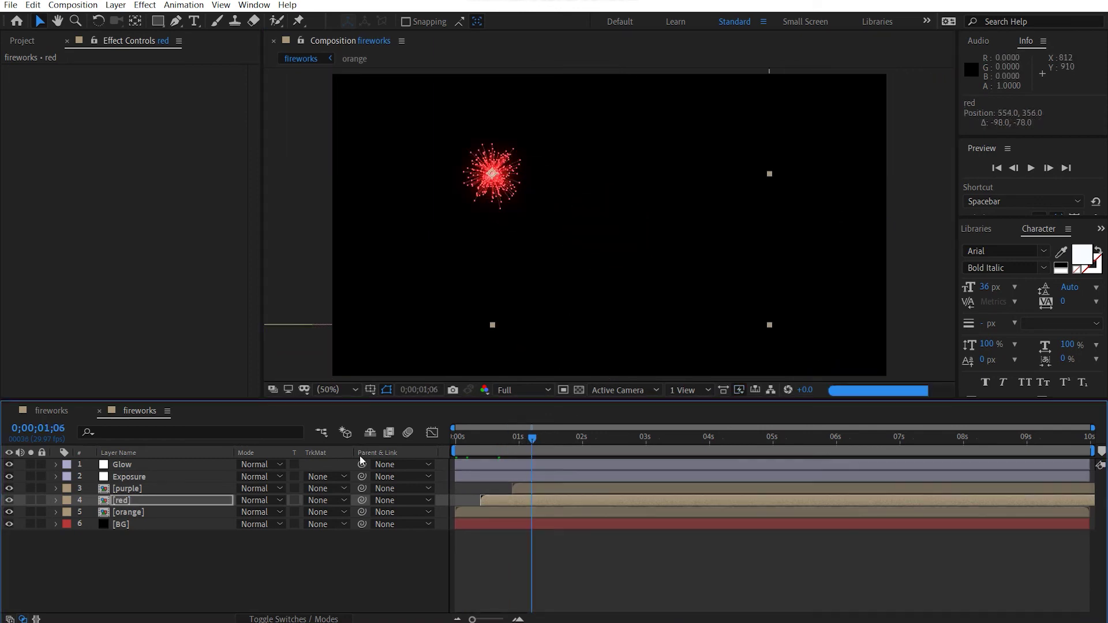
left_click(162, 490)
left_click_drag(700, 272, 580, 324)
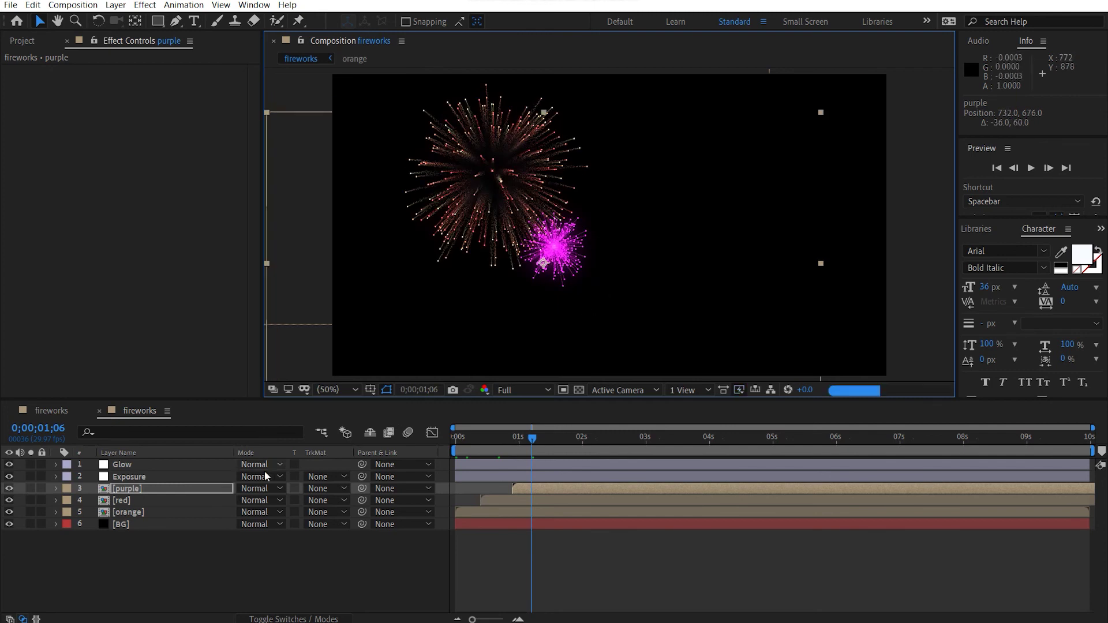
left_click(187, 512)
left_click_drag(663, 270, 698, 251)
Play the fireworks composition from the first frame to preview the three bursts.
key("Home")
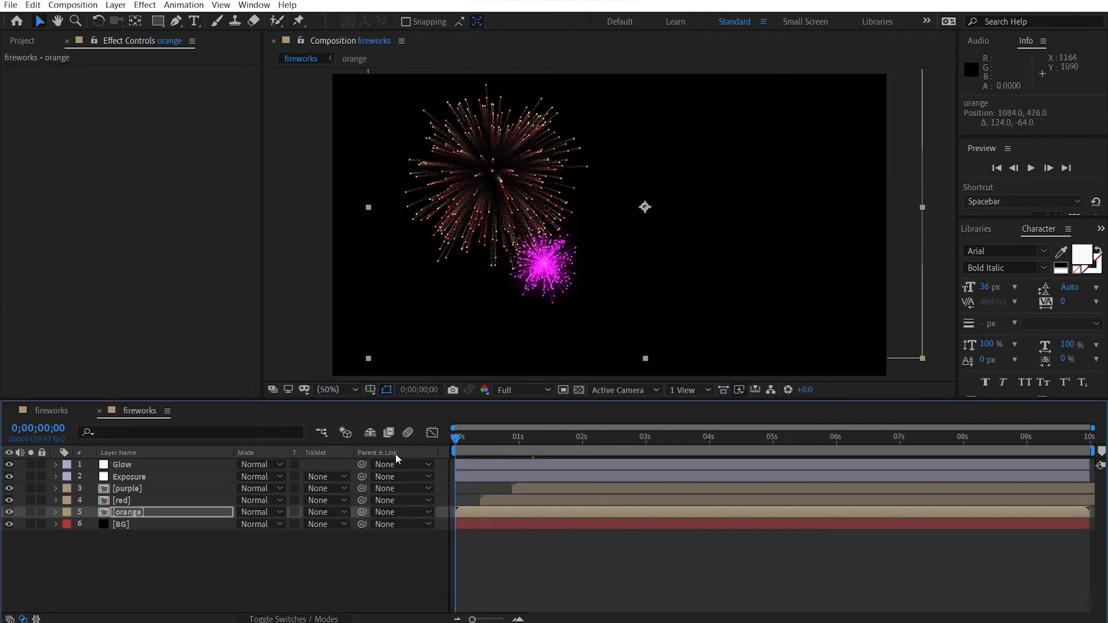
left_click(656, 587)
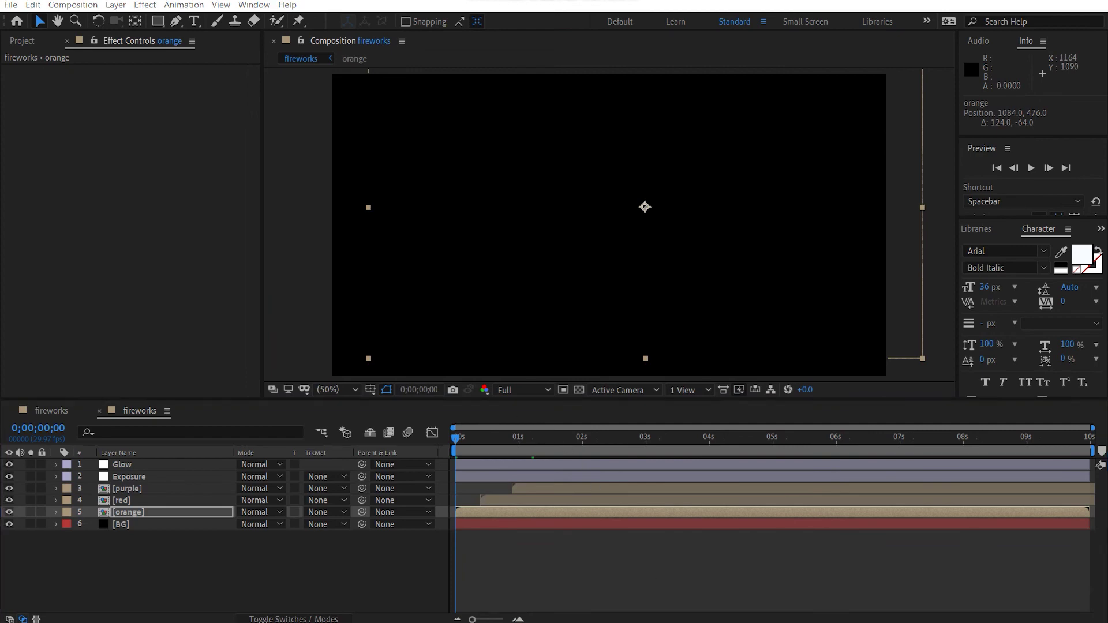
key("space")
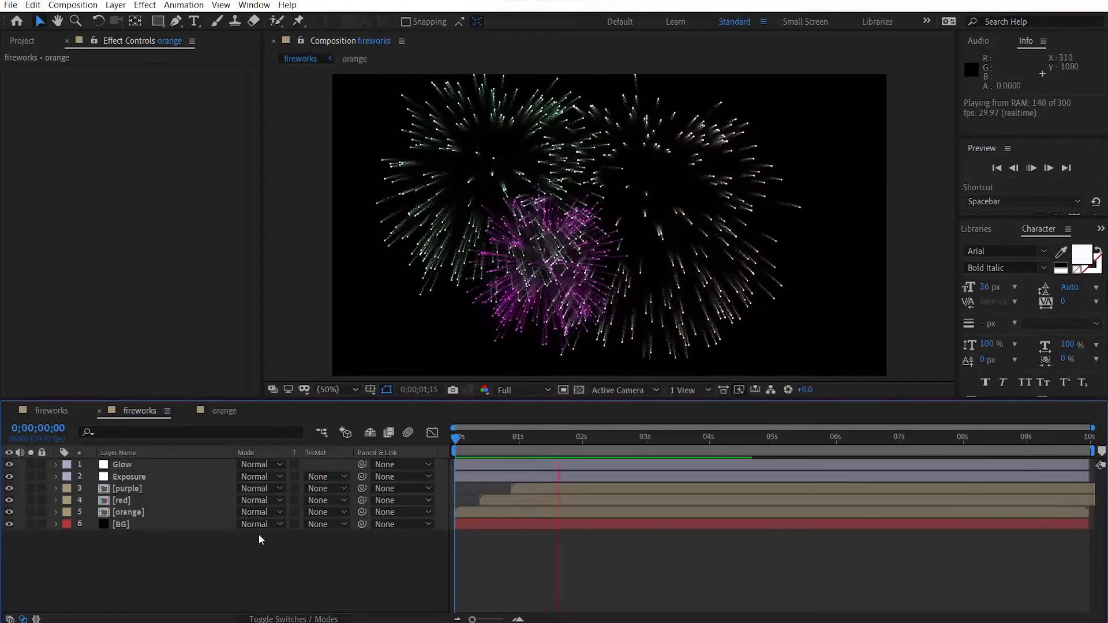
key("space")
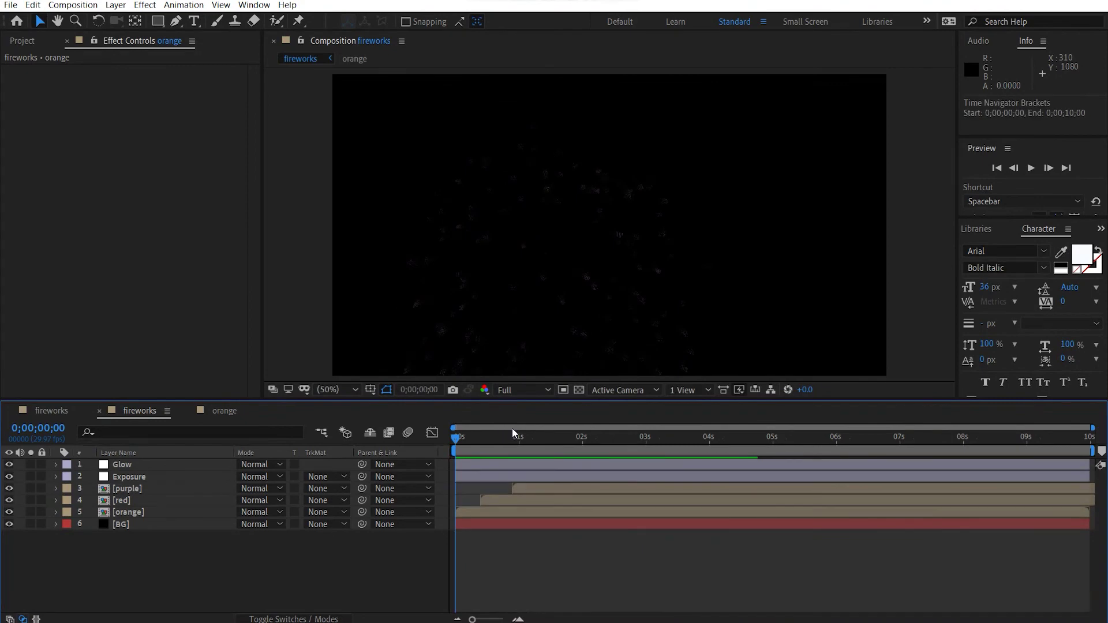
Scale the orange layer to 76% and nudge its burst slightly up and to the right.
left_click_drag(473, 440, 529, 448)
left_click(144, 510)
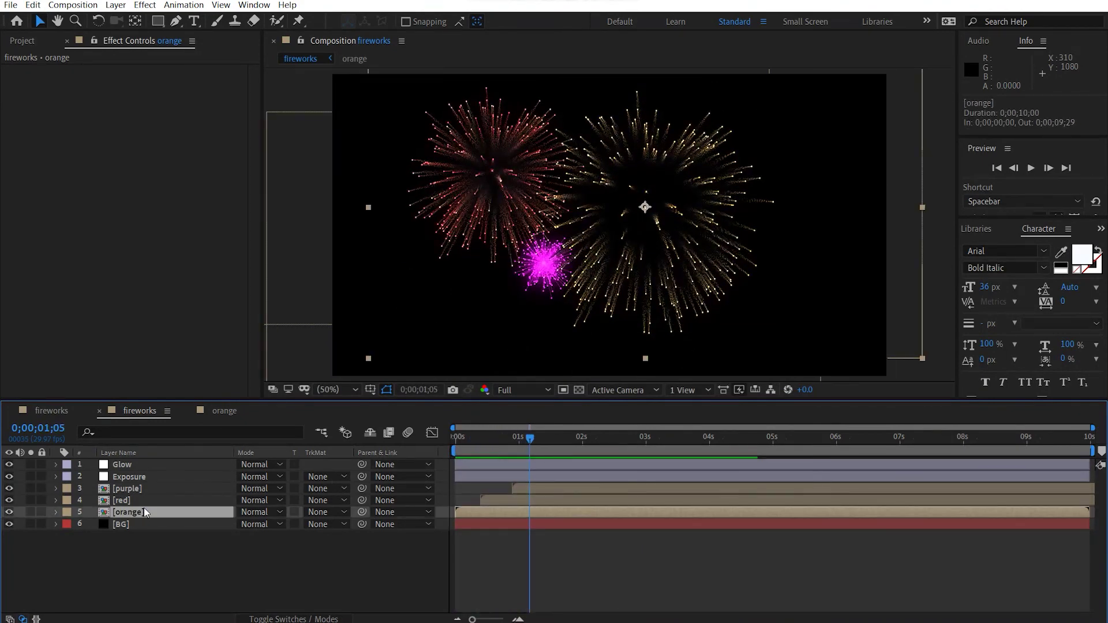
key("s")
left_click_drag(284, 522, 269, 524)
left_click_drag(665, 281, 677, 272)
left_click(181, 507)
Scale the purple layer to 92% and move its burst down to a position of about 694, 872.
left_click(178, 497)
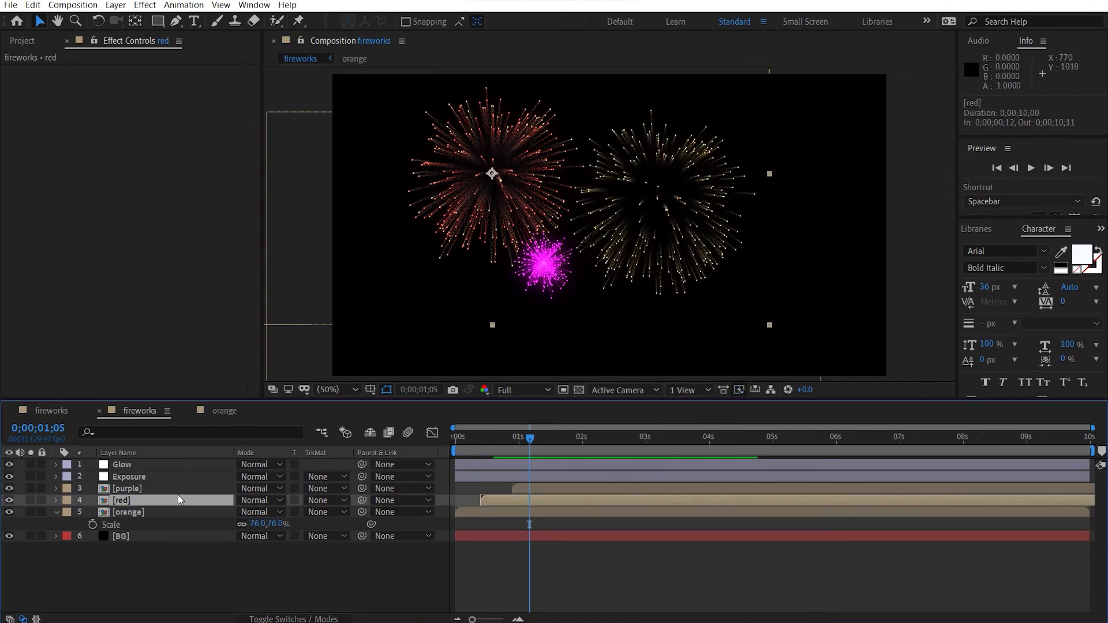
key("s")
left_click(179, 490)
key("s")
left_click_drag(284, 500, 279, 501)
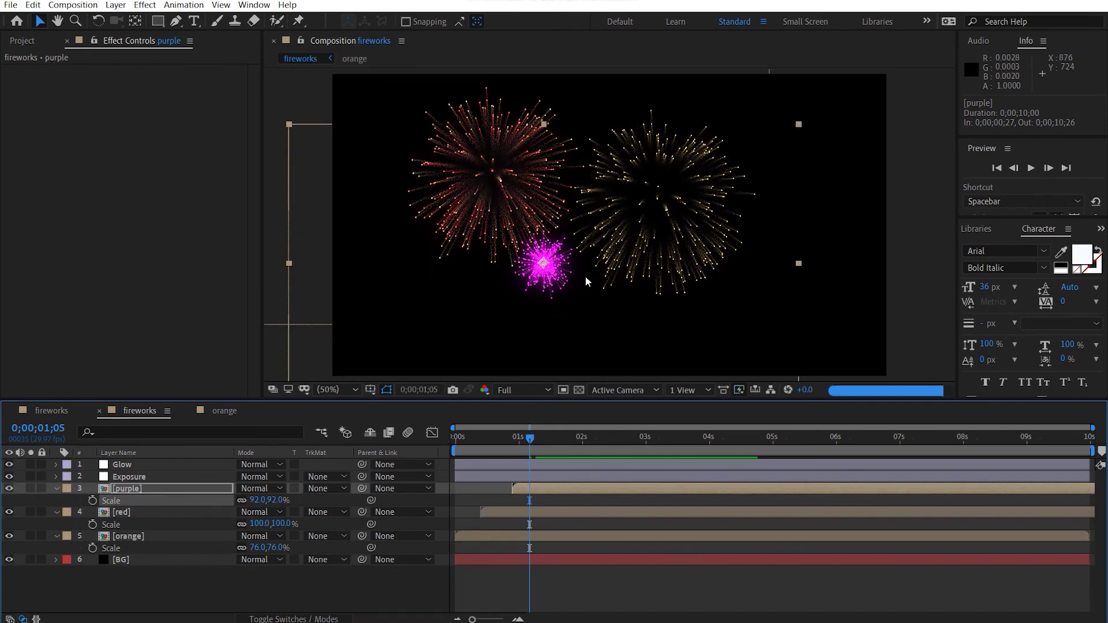
left_click_drag(558, 260, 548, 318)
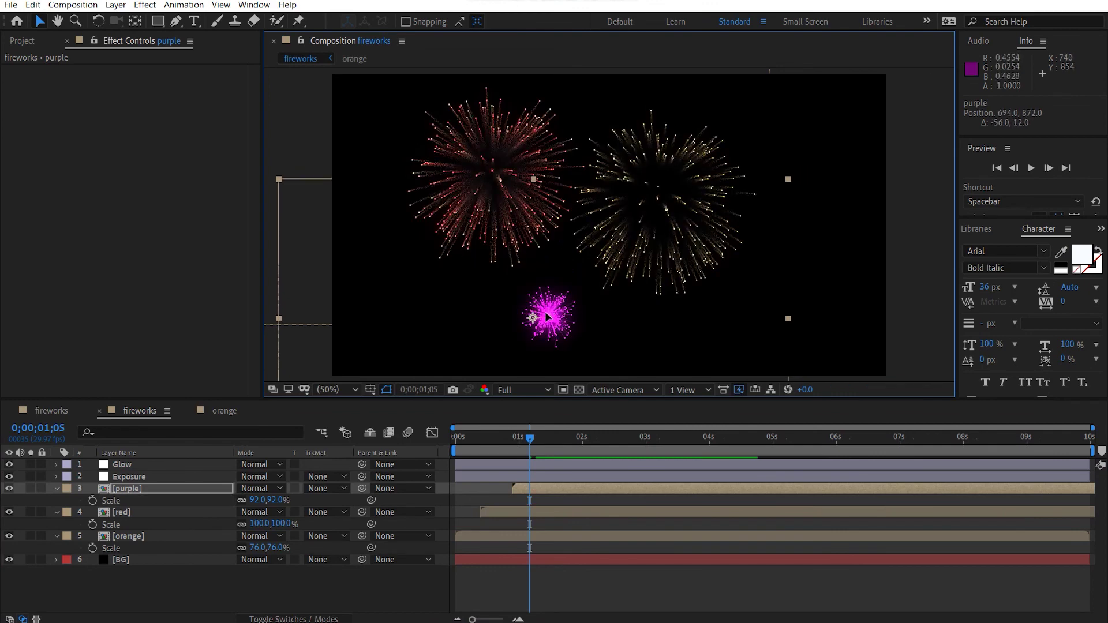
Deselect the layers and preview the rearranged bursts from the first frame.
left_click(932, 288)
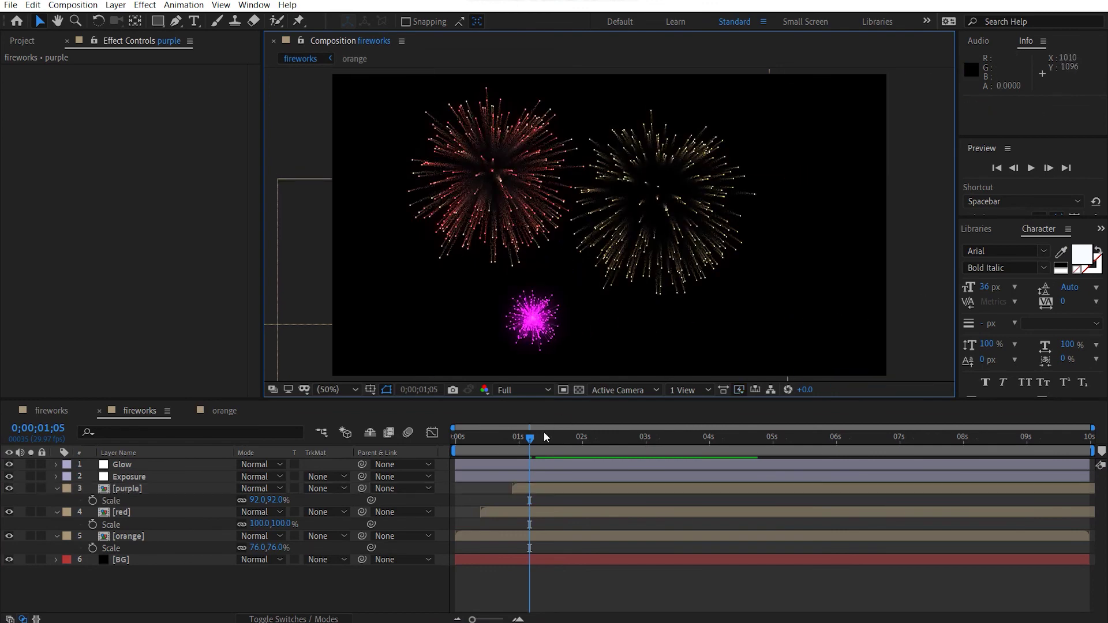
left_click(351, 445)
key("Home")
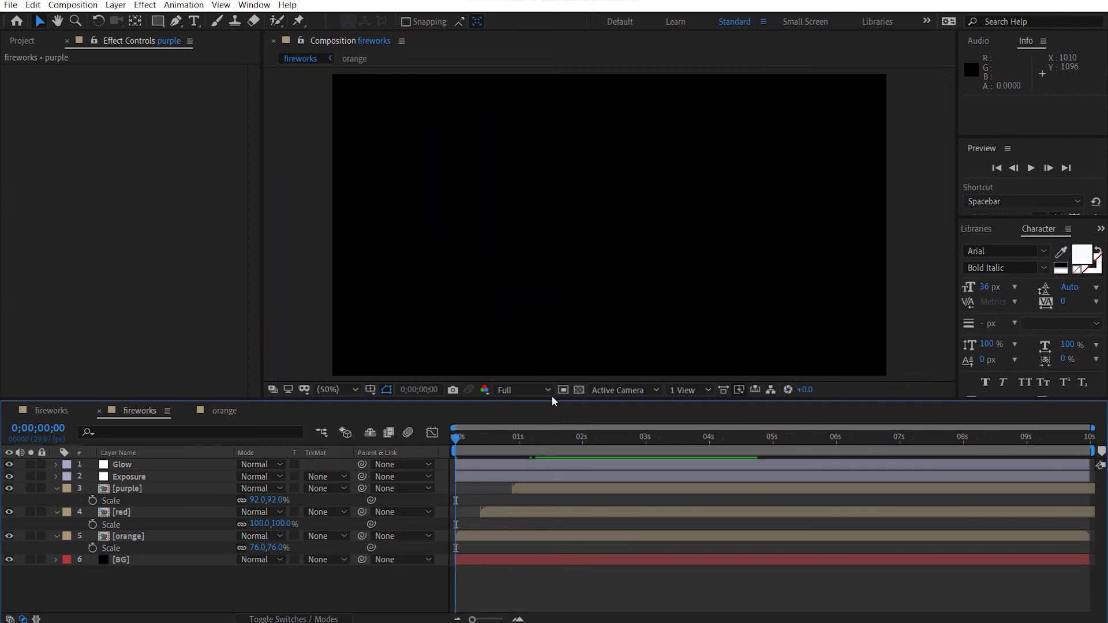
key("space")
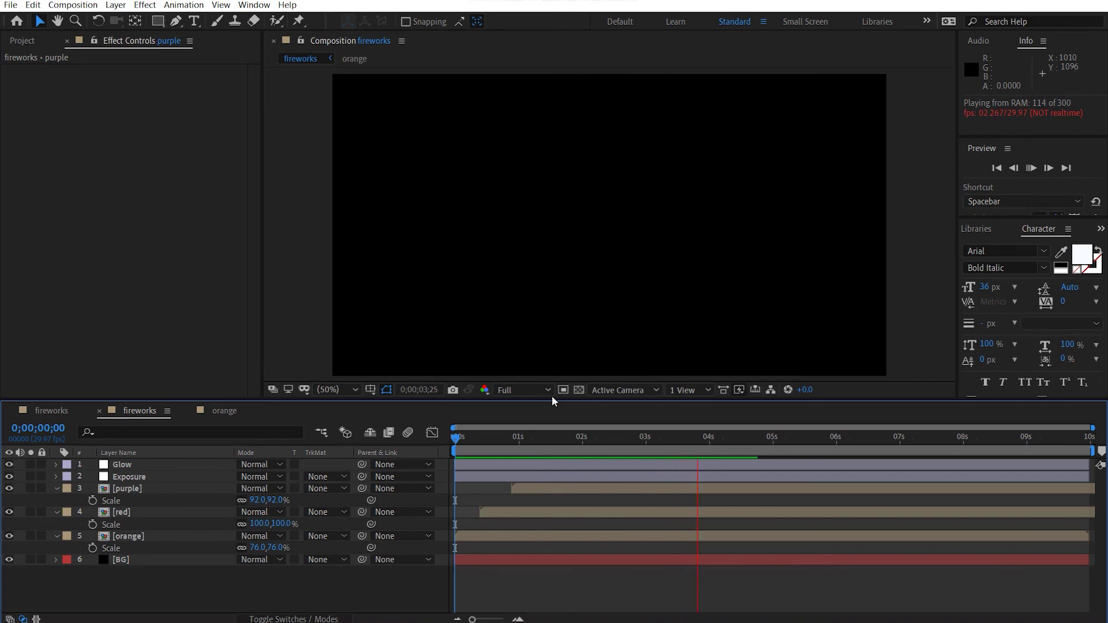
key("space")
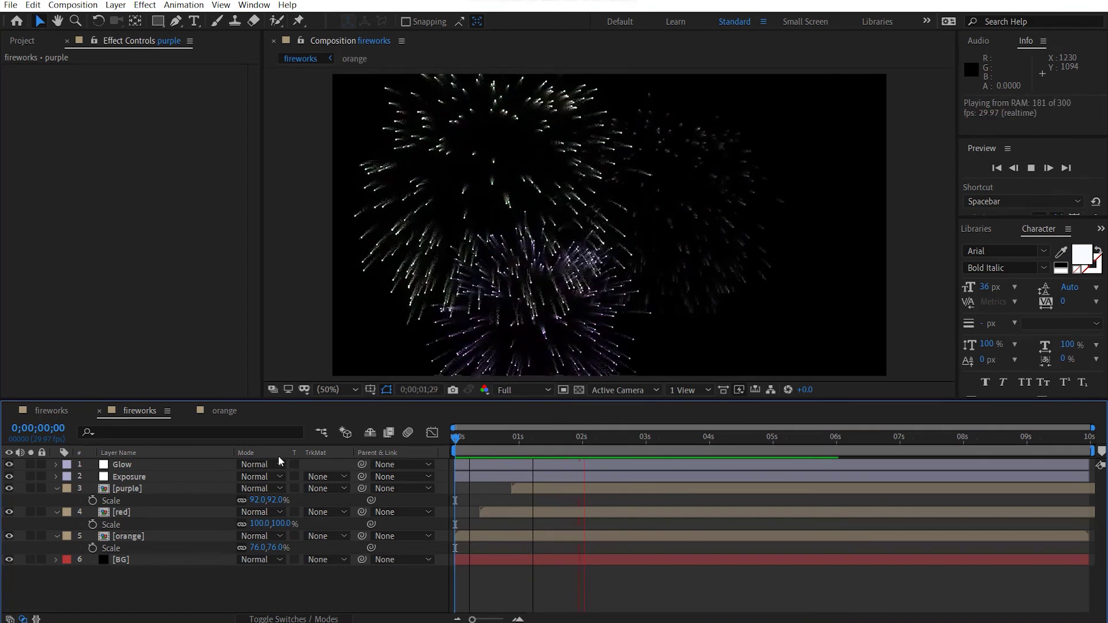